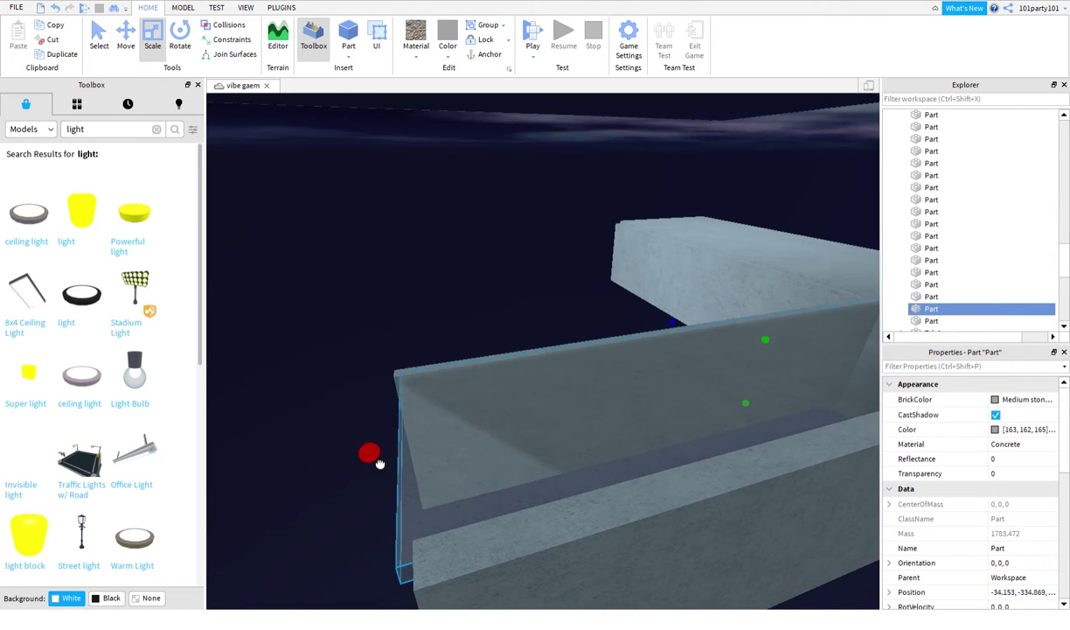
Step: Lengthen the concrete tunnel's roof slab outward toward its open end
{"action": "key", "text": "a"}
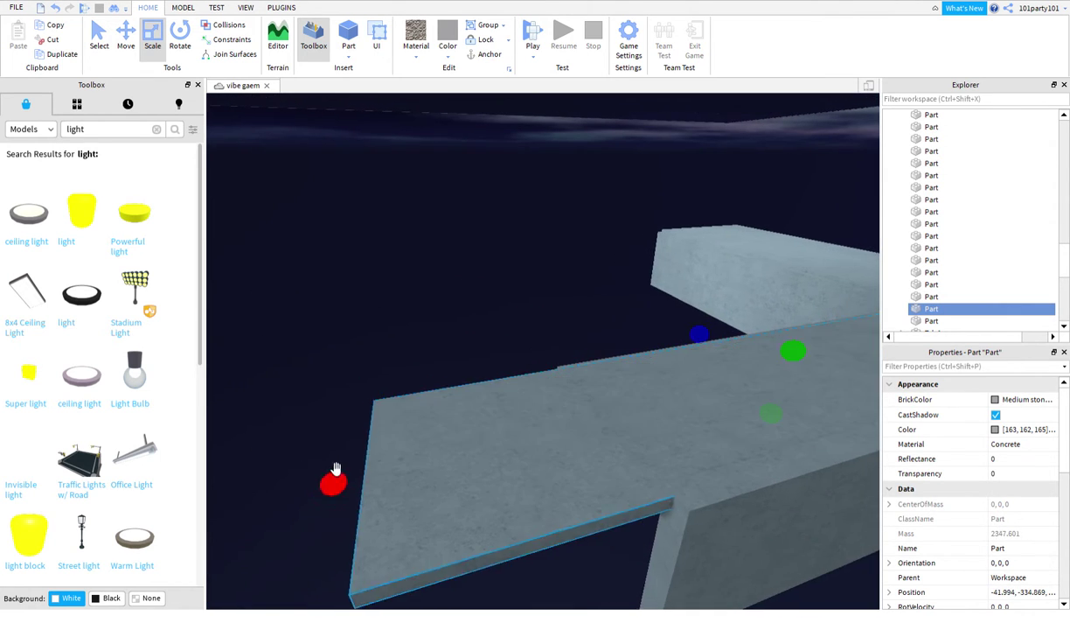
{"action": "mouse_move", "coordinate": [642, 394]}
{"action": "right_mouse_down"}
{"action": "mouse_move", "coordinate": [630, 408]}
{"action": "mouse_move", "coordinate": [662, 414]}
{"action": "mouse_move", "coordinate": [631, 408]}
{"action": "right_mouse_up"}
{"action": "key", "text": "a"}
Step: Extend the tunnel's side walls outward to match the end of the lengthened roof
{"action": "left_click", "coordinate": [517, 355]}
{"action": "left_click_drag", "start_coordinate": [587, 356], "coordinate": [759, 341]}
{"action": "left_click", "coordinate": [488, 209]}
{"action": "left_click_drag", "start_coordinate": [585, 271], "coordinate": [719, 251]}
{"action": "right_click_drag", "start_coordinate": [719, 251], "coordinate": [757, 275]}
{"action": "scroll", "coordinate": [718, 248], "scroll_direction": "up", "scroll_amount": 2}
{"action": "scroll", "coordinate": [718, 248], "scroll_direction": "up", "scroll_amount": 2}
{"action": "scroll", "coordinate": [633, 341], "scroll_direction": "up", "scroll_amount": 2}
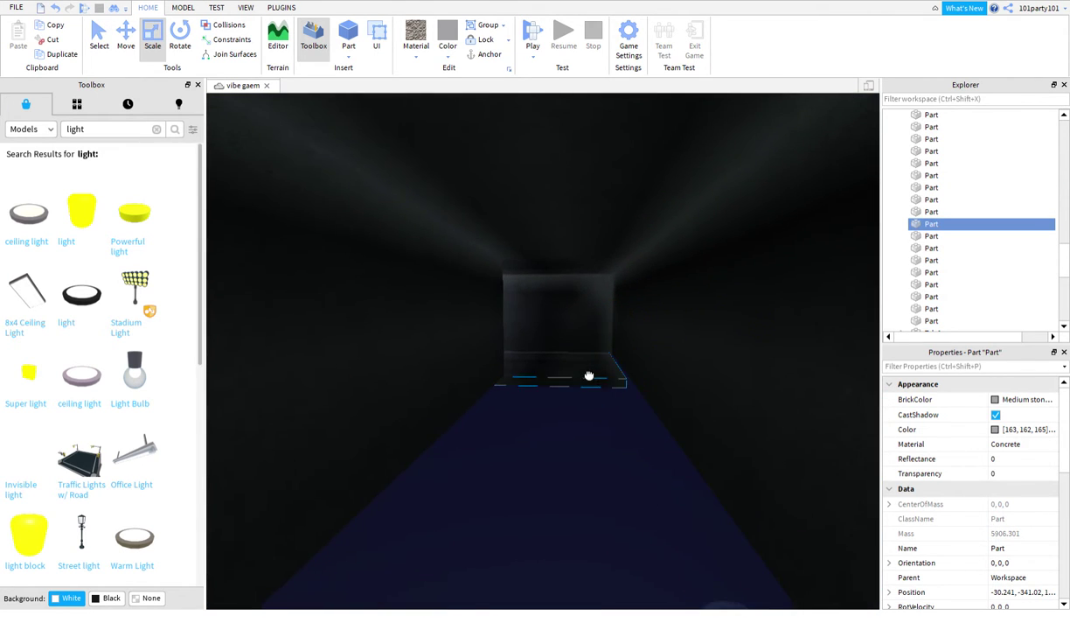
Step: Extend the concrete floor slab lengthwise to the tunnel's open end
{"action": "left_click", "coordinate": [588, 376]}
{"action": "scroll", "coordinate": [501, 408], "scroll_direction": "up", "scroll_amount": 2}
{"action": "scroll", "coordinate": [421, 380], "scroll_direction": "down", "scroll_amount": 3}
{"action": "left_click_drag", "start_coordinate": [437, 371], "coordinate": [347, 471]}
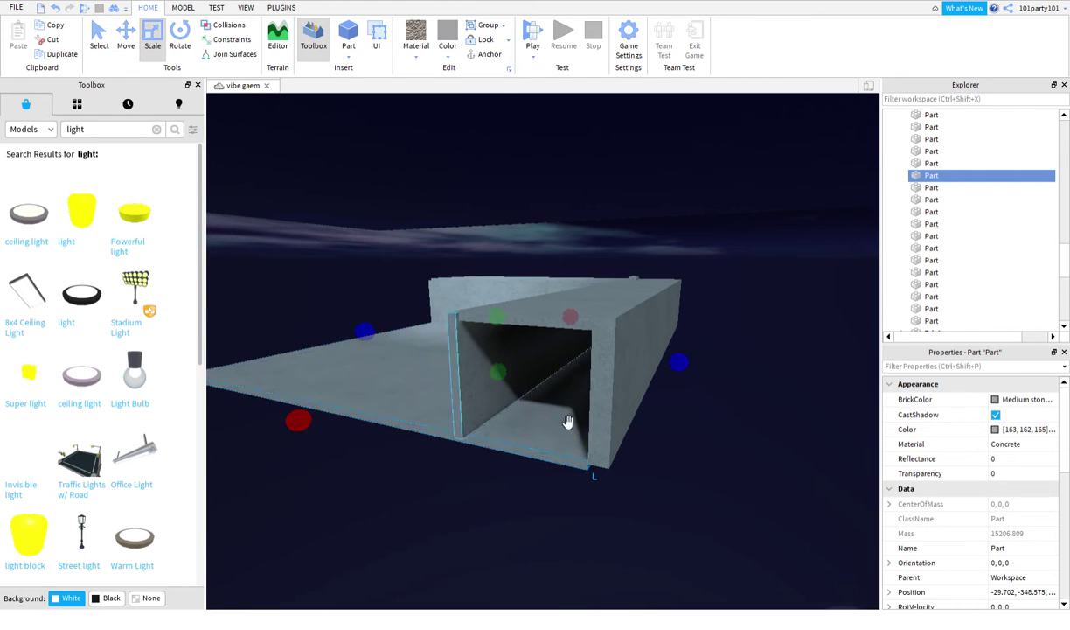
Step: Widen the floor slab to just beyond the tunnel's outer side wall
{"action": "left_click_drag", "start_coordinate": [703, 374], "coordinate": [701, 377]}
{"action": "key", "text": "w"}
{"action": "mouse_move", "coordinate": [709, 377]}
{"action": "right_mouse_down"}
{"action": "mouse_move", "coordinate": [718, 377]}
{"action": "mouse_move", "coordinate": [707, 376]}
{"action": "right_mouse_up"}
{"action": "key", "text": "w"}
{"action": "key", "text": "w"}
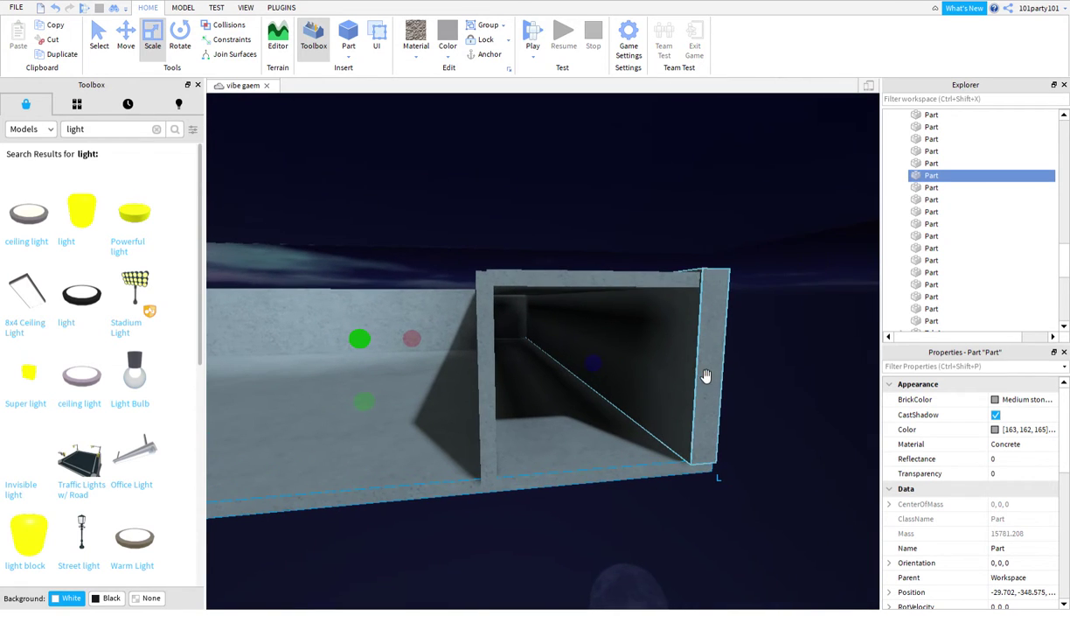
Step: Move the small concrete block from the roof area down to the floor edge in front of the tunnel's open end
{"action": "right_click_drag", "start_coordinate": [445, 103], "coordinate": [442, 97]}
{"action": "right_click_drag", "start_coordinate": [548, 330], "coordinate": [542, 329]}
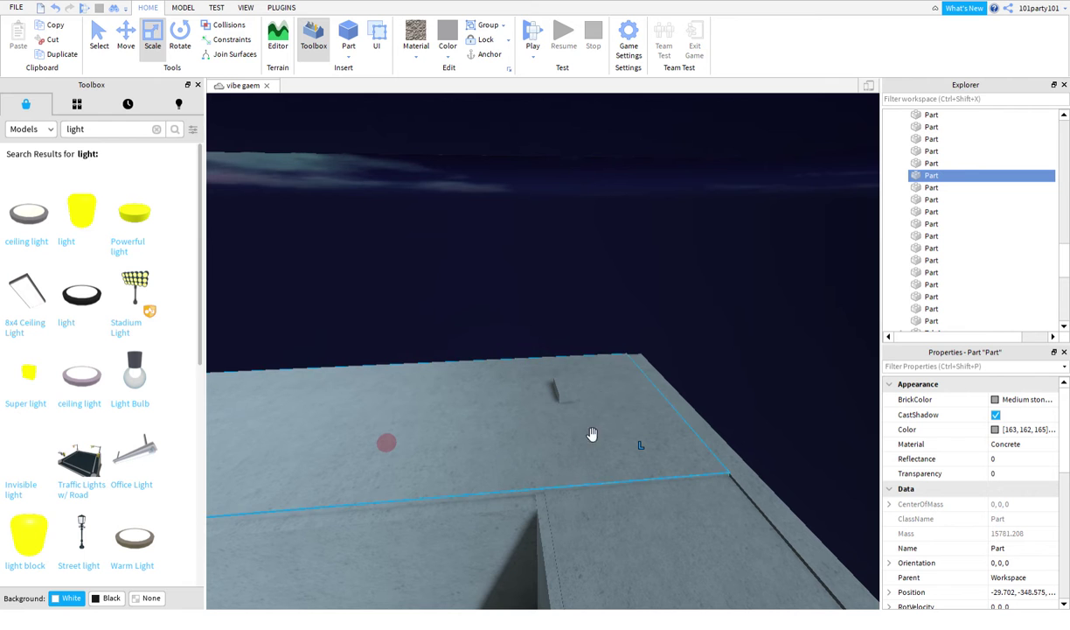
{"action": "left_click_drag", "start_coordinate": [564, 390], "coordinate": [569, 556]}
{"action": "right_click_drag", "start_coordinate": [597, 552], "coordinate": [569, 556]}
{"action": "left_click_drag", "start_coordinate": [569, 556], "coordinate": [597, 551]}
{"action": "right_click_drag", "start_coordinate": [569, 556], "coordinate": [598, 551]}
{"action": "left_click_drag", "start_coordinate": [597, 551], "coordinate": [598, 551]}
{"action": "right_click_drag", "start_coordinate": [597, 551], "coordinate": [598, 548]}
Step: Scale the block sideways into a floor strip reaching past both sides of the tunnel entrance
{"action": "left_click_drag", "start_coordinate": [633, 448], "coordinate": [515, 441]}
{"action": "key", "text": "a"}
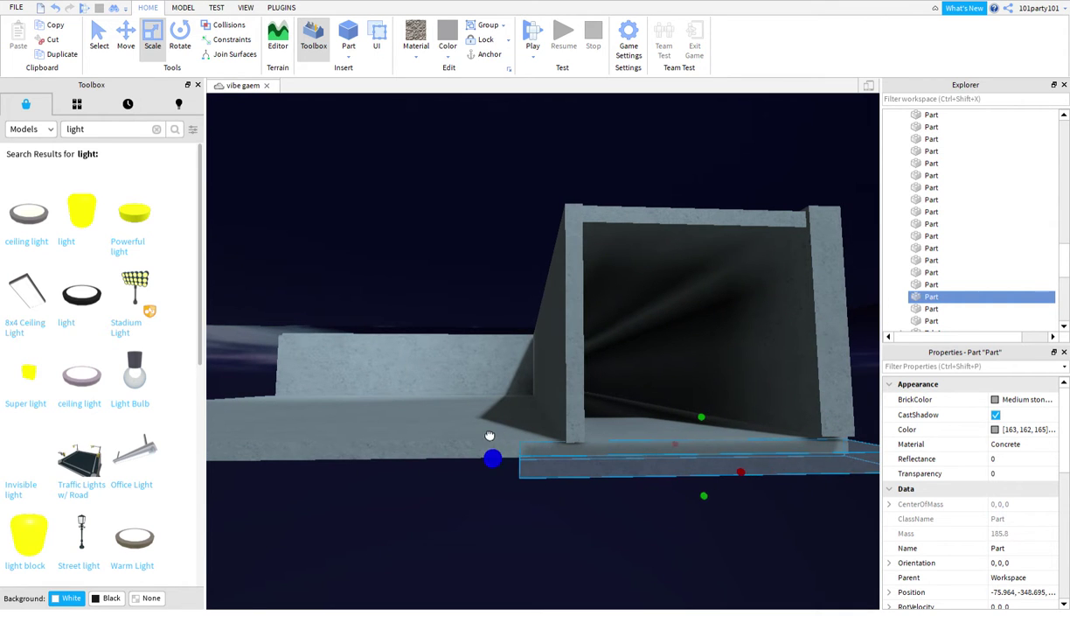
{"action": "left_click_drag", "start_coordinate": [334, 428], "coordinate": [233, 401]}
{"action": "scroll", "coordinate": [247, 401], "scroll_direction": "down", "scroll_amount": 2}
{"action": "key", "text": "d"}
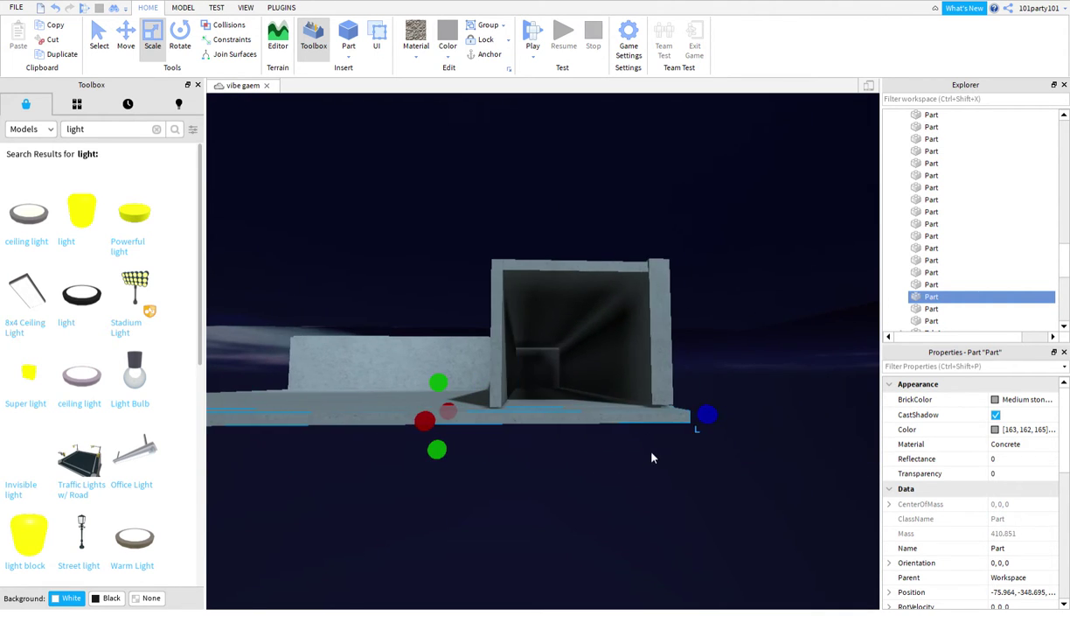
{"action": "left_click_drag", "start_coordinate": [715, 417], "coordinate": [755, 422]}
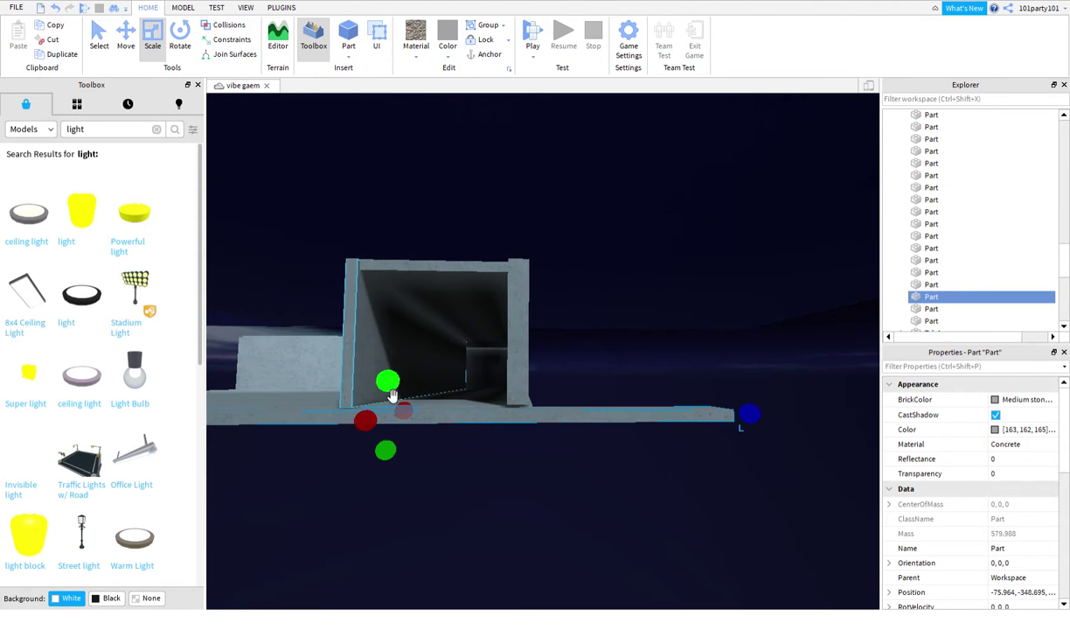
Step: Lengthen the floor strip away from the tunnel into a large room floor and widen it slightly at the outer side
{"action": "left_click_drag", "start_coordinate": [366, 434], "coordinate": [365, 403]}
{"action": "right_click_drag", "start_coordinate": [365, 403], "coordinate": [368, 399]}
{"action": "key", "text": "w"}
{"action": "scroll", "coordinate": [368, 400], "scroll_direction": "down", "scroll_amount": 5}
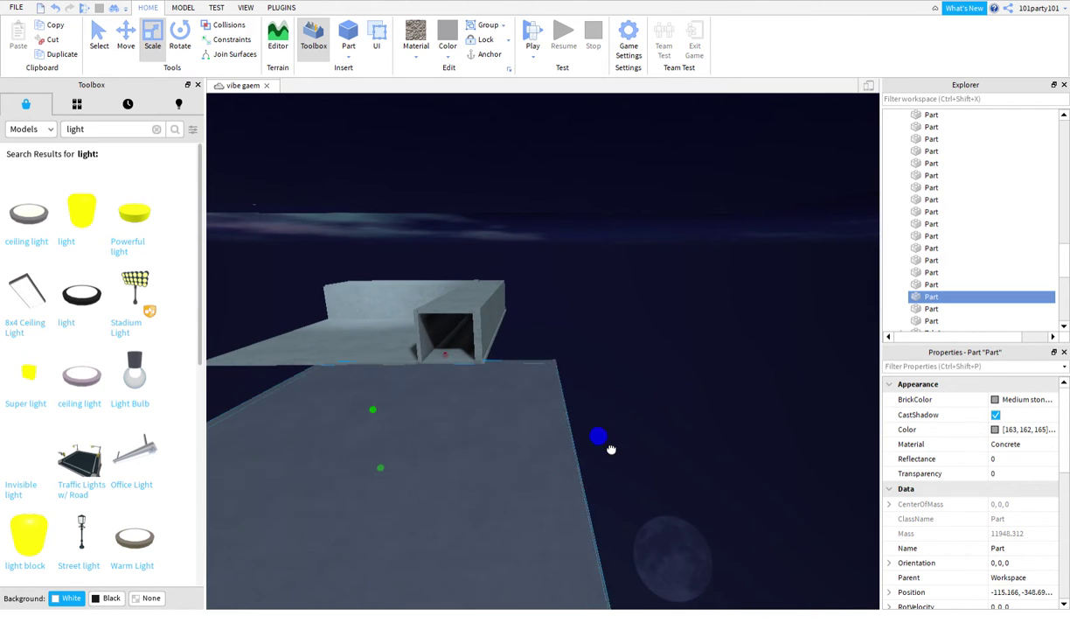
{"action": "left_click_drag", "start_coordinate": [611, 449], "coordinate": [614, 451]}
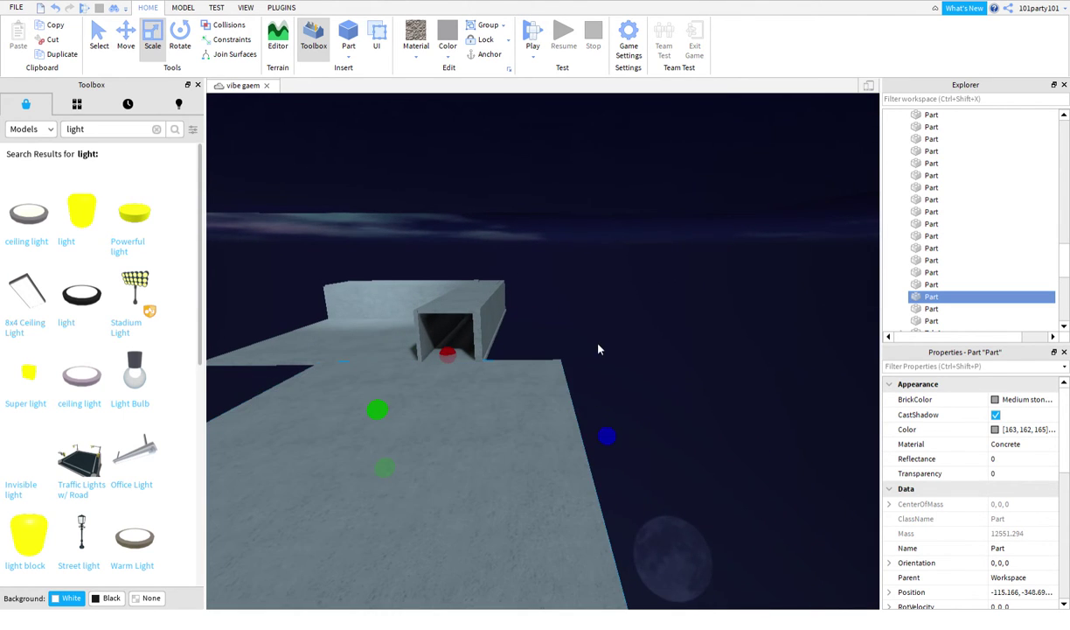
{"action": "scroll", "coordinate": [596, 347], "scroll_direction": "up", "scroll_amount": 3}
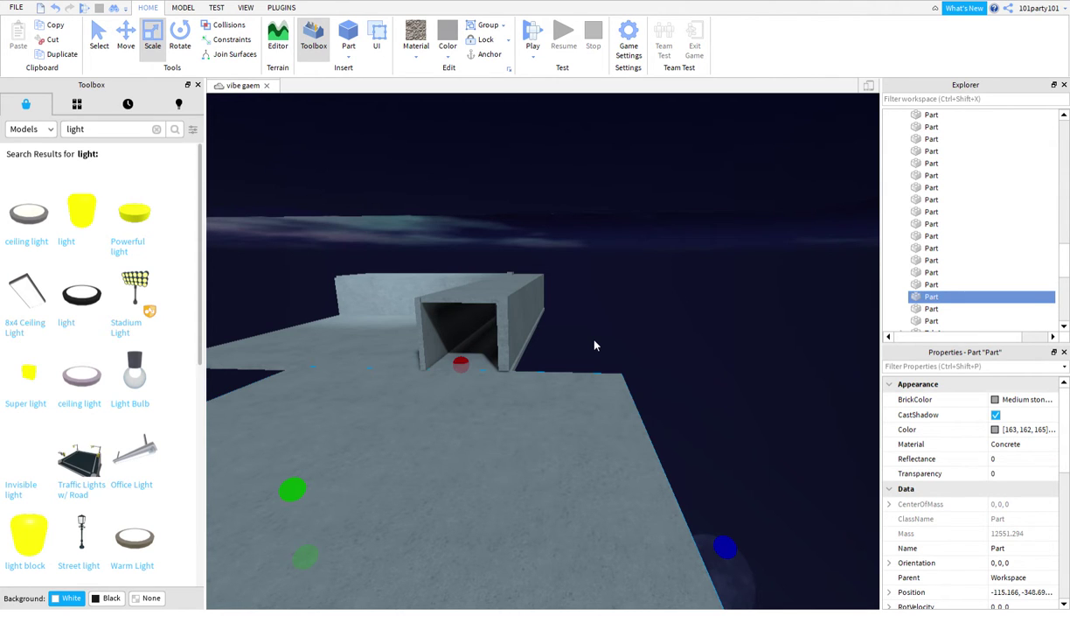
{"action": "right_click_drag", "start_coordinate": [594, 340], "coordinate": [584, 372]}
{"action": "scroll", "coordinate": [594, 340], "scroll_direction": "up", "scroll_amount": 2}
{"action": "left_click", "coordinate": [347, 33]}
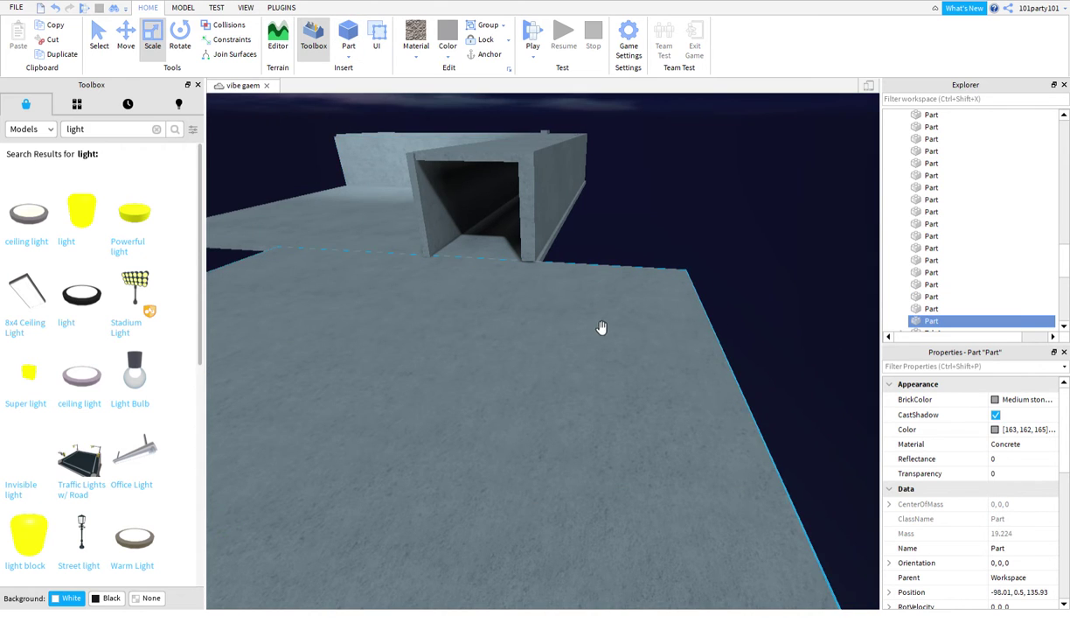
{"action": "scroll", "coordinate": [590, 324], "scroll_direction": "up", "scroll_amount": 5}
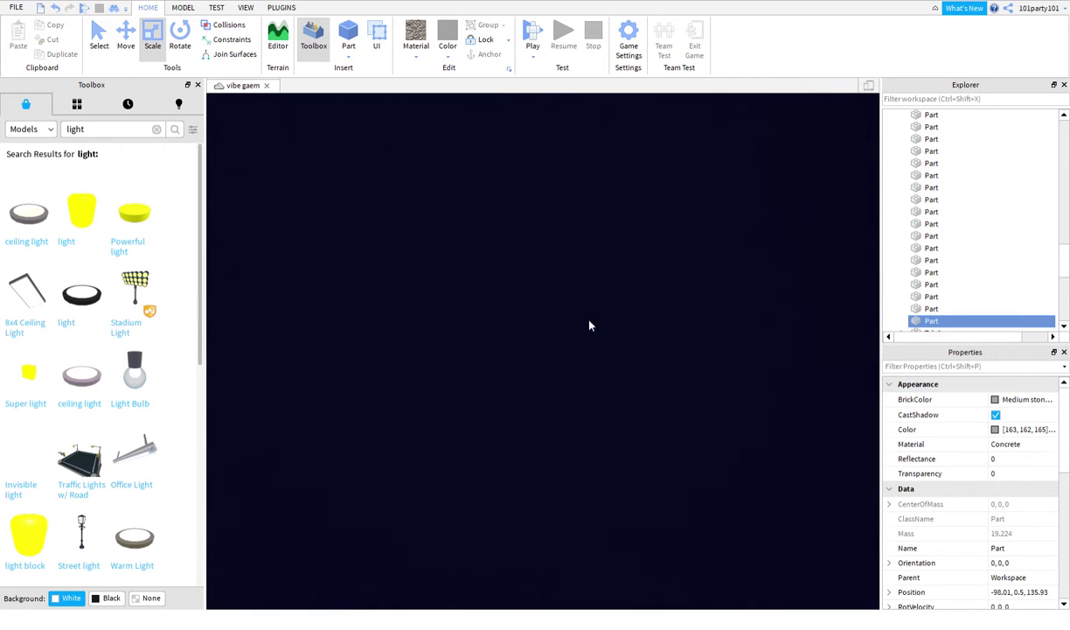
{"action": "key", "text": "Delete"}
{"action": "scroll", "coordinate": [589, 325], "scroll_direction": "down", "scroll_amount": 5}
{"action": "scroll", "coordinate": [565, 306], "scroll_direction": "up", "scroll_amount": 4}
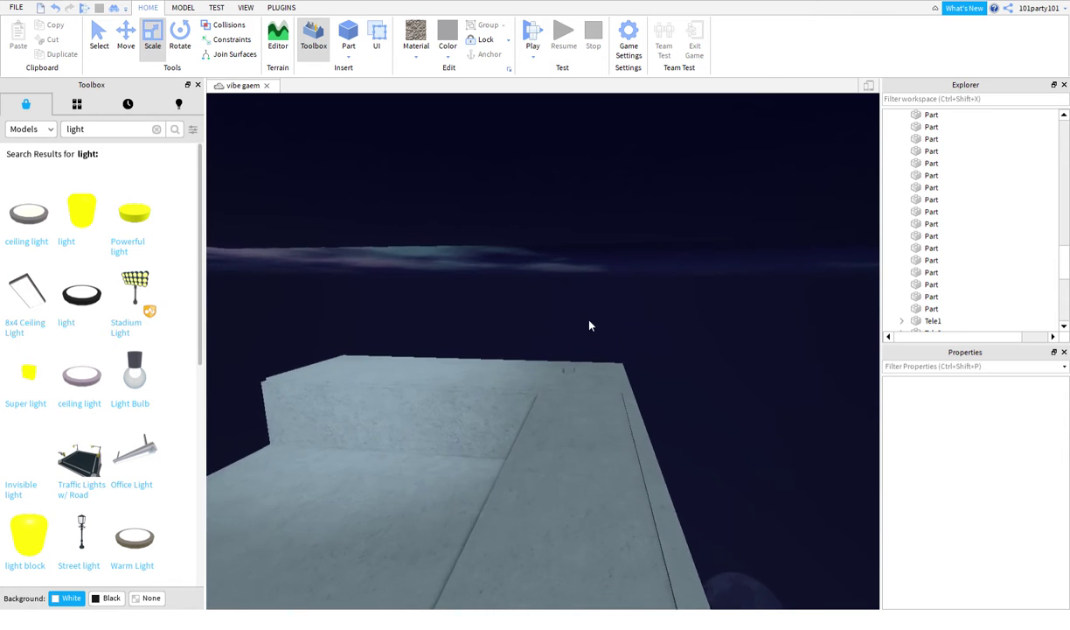
Step: Place a small concrete block on the new room floor's side edge and scale it into a tall wall along that edge
{"action": "left_click", "coordinate": [498, 377]}
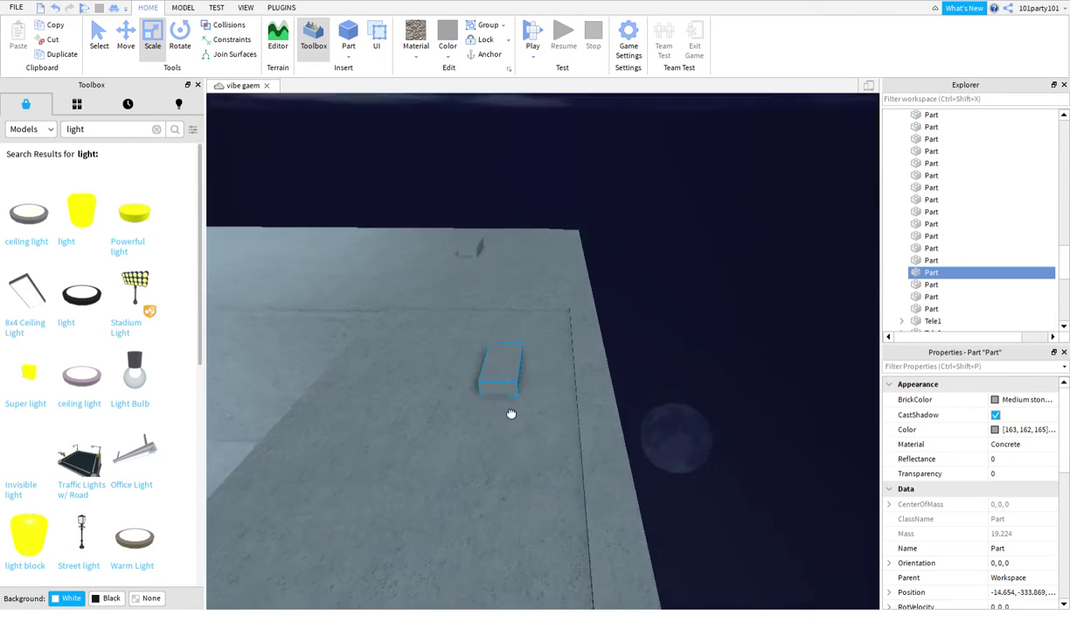
{"action": "left_click_drag", "start_coordinate": [511, 413], "coordinate": [433, 147]}
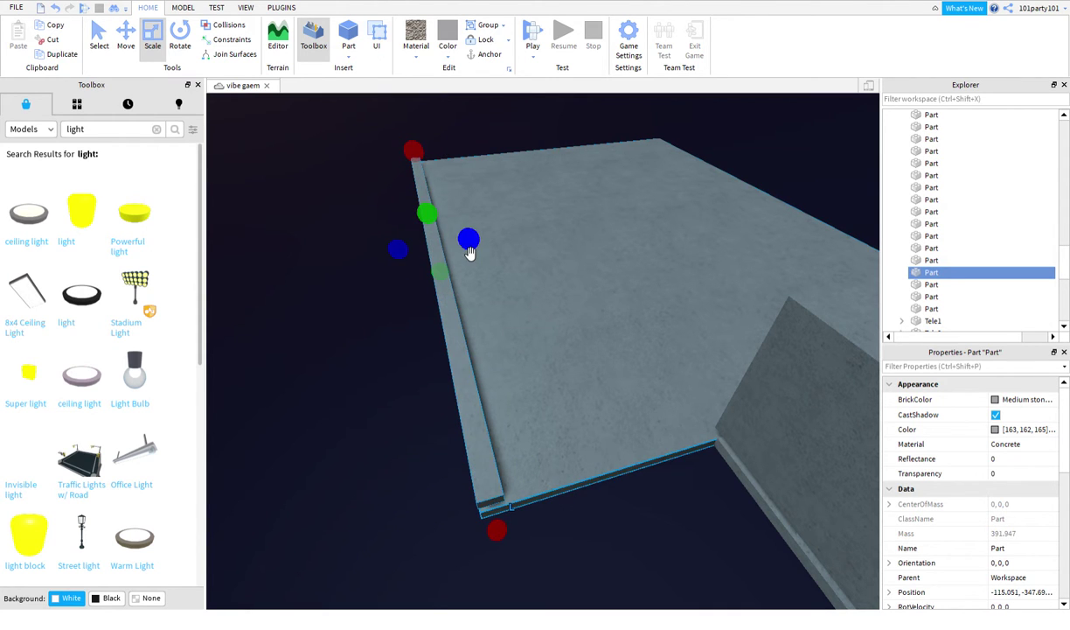
{"action": "left_click_drag", "start_coordinate": [469, 253], "coordinate": [438, 159]}
{"action": "left_click", "coordinate": [433, 138]}
{"action": "left_click", "coordinate": [407, 220]}
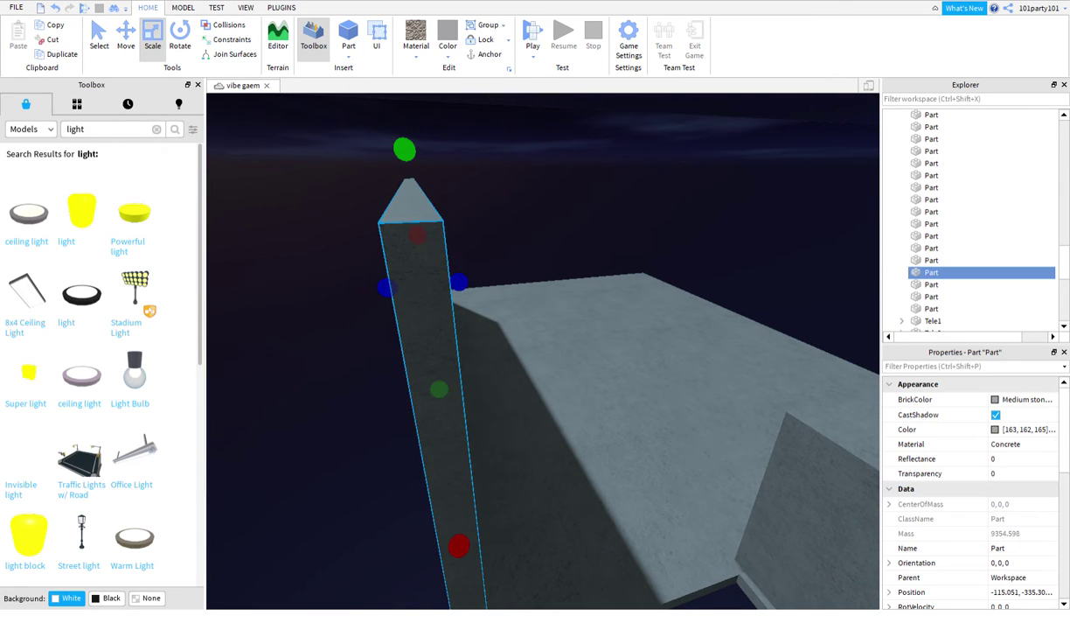
Step: Activate the Building Tools by F3X plugin and clone the tall side wall
{"action": "left_click", "coordinate": [280, 7]}
{"action": "left_click", "coordinate": [826, 39]}
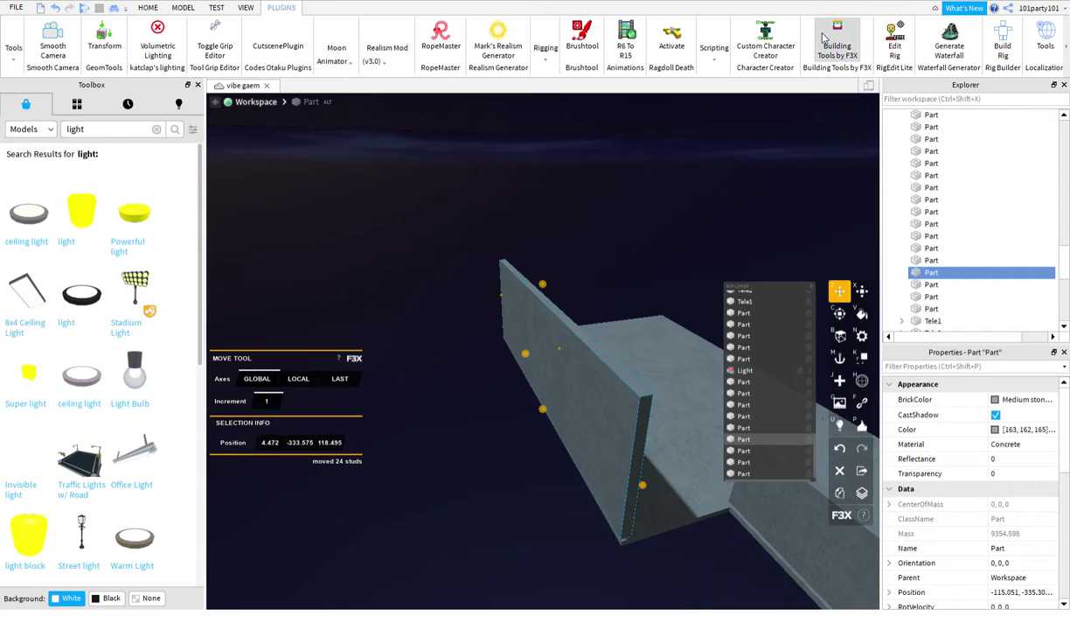
{"action": "right_click_drag", "start_coordinate": [647, 382], "coordinate": [645, 381]}
{"action": "left_click", "coordinate": [864, 517]}
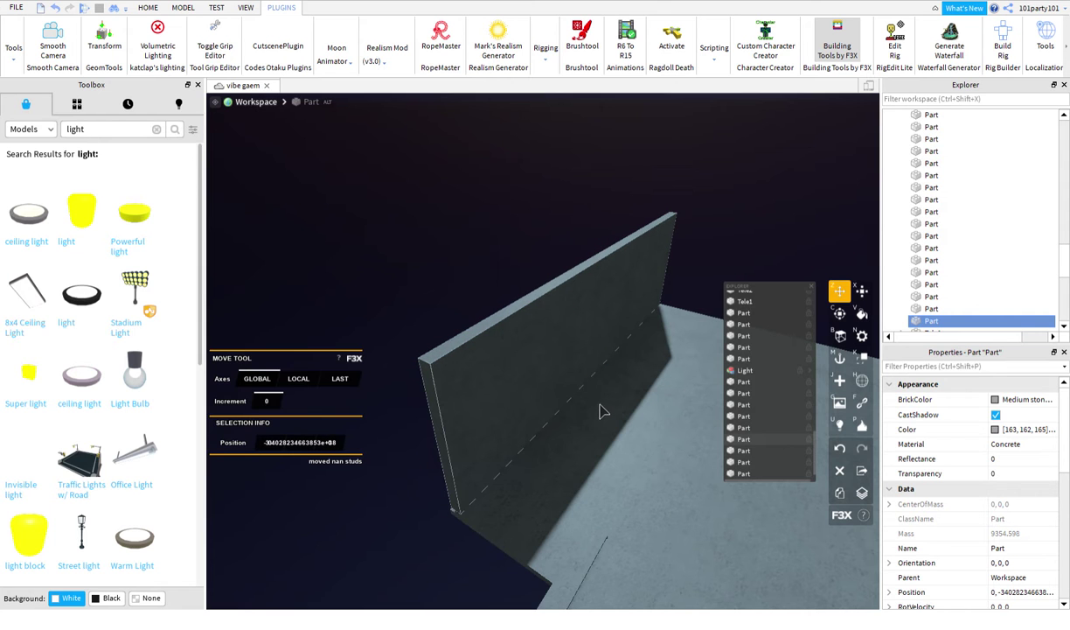
Step: Undo the faulty clone move, set the increment to 0.3, and move the cloned wall 62.1 studs to the floor's opposite edge
{"action": "mouse_move", "coordinate": [582, 407]}
{"action": "right_mouse_down"}
{"action": "mouse_move", "coordinate": [581, 429]}
{"action": "mouse_move", "coordinate": [588, 389]}
{"action": "right_mouse_up"}
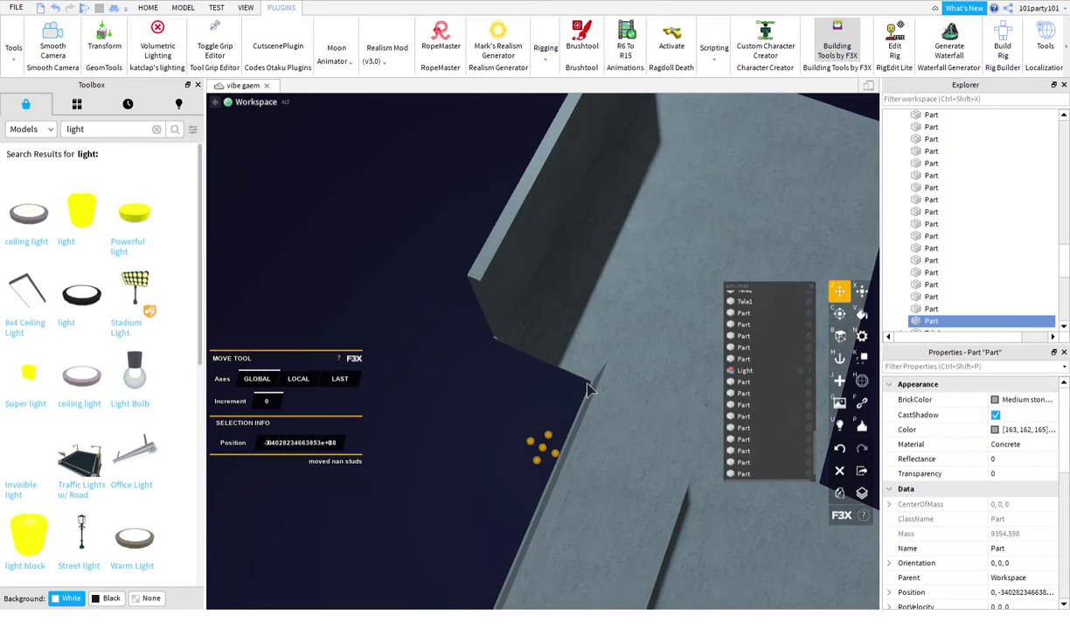
{"action": "left_click", "coordinate": [840, 448]}
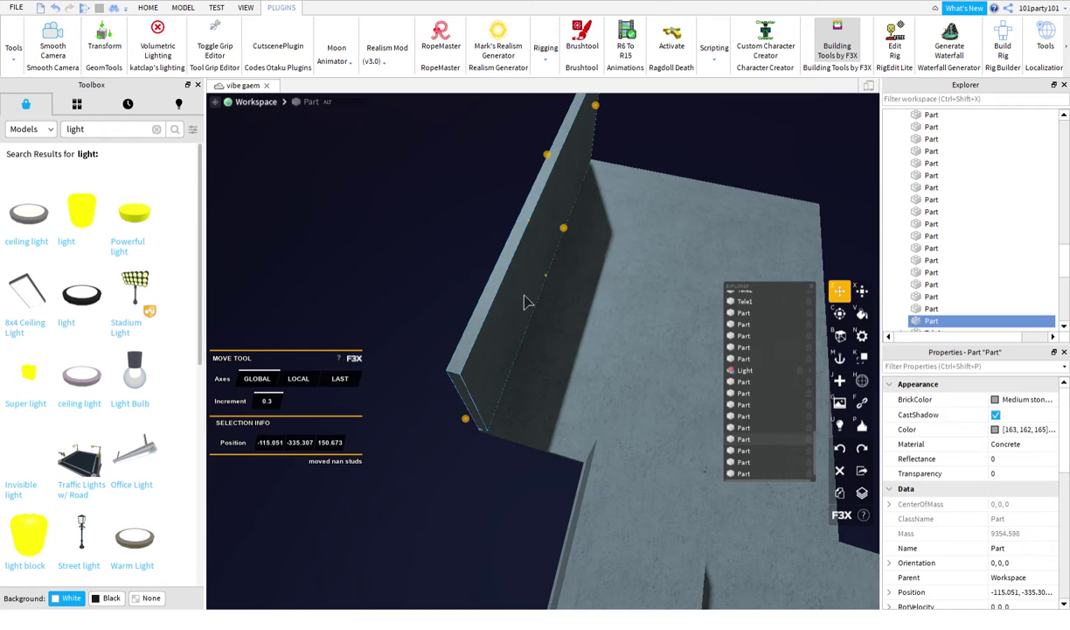
{"action": "left_click_drag", "start_coordinate": [588, 258], "coordinate": [687, 261]}
{"action": "right_click_drag", "start_coordinate": [685, 255], "coordinate": [659, 255]}
Step: Clone a small concrete block and move the copy to the top corner at the end of the tall wall
{"action": "left_click", "coordinate": [475, 411]}
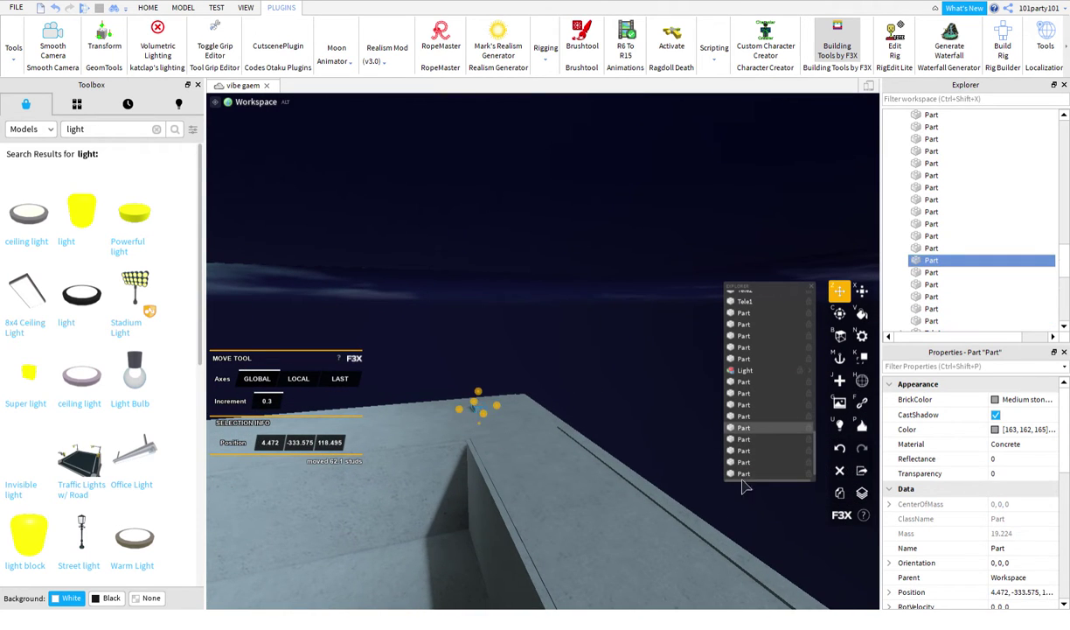
{"action": "left_click", "coordinate": [864, 518]}
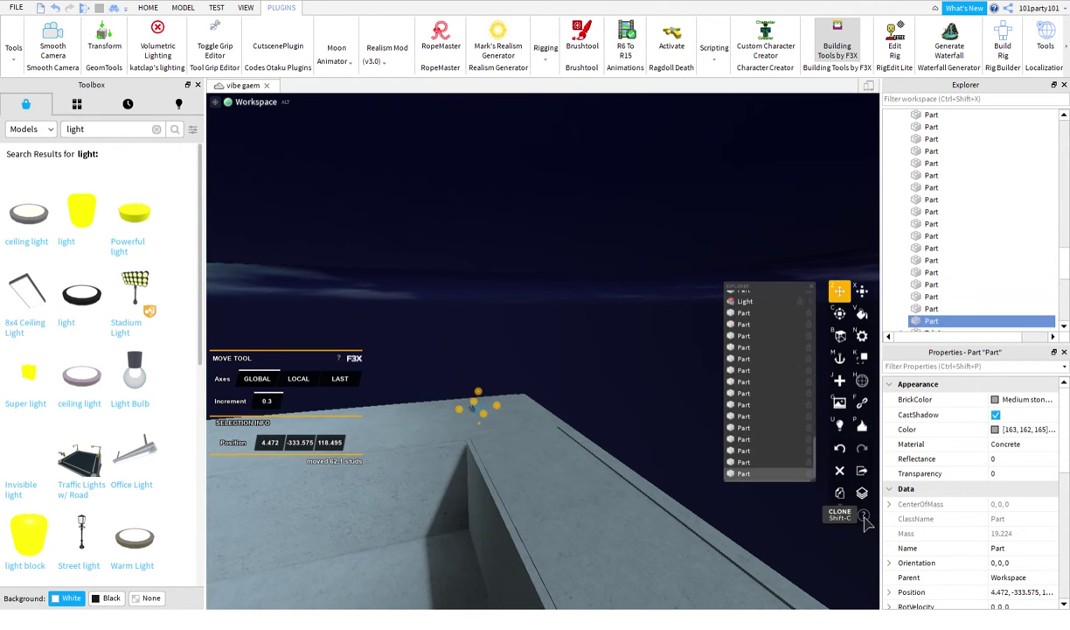
{"action": "key", "text": "w"}
{"action": "right_click_drag", "start_coordinate": [629, 383], "coordinate": [565, 413]}
{"action": "left_click_drag", "start_coordinate": [559, 415], "coordinate": [573, 470]}
{"action": "key", "text": "s"}
{"action": "right_click_drag", "start_coordinate": [571, 463], "coordinate": [573, 470]}
{"action": "key", "text": "e"}
{"action": "left_click_drag", "start_coordinate": [572, 470], "coordinate": [566, 442]}
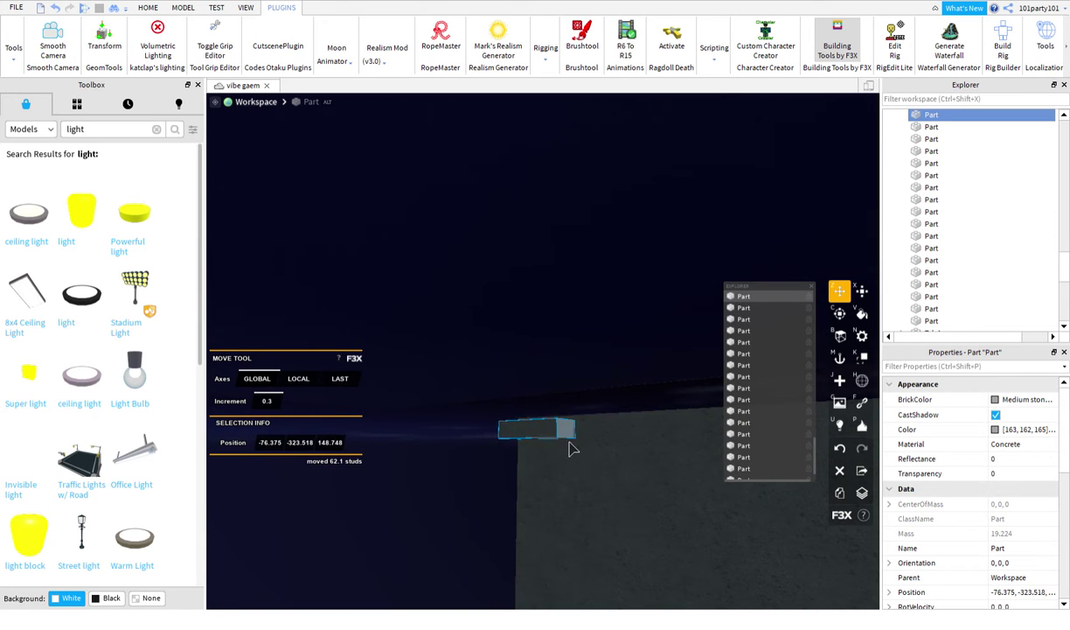
Step: Resize the block into a roof slab spanning both tall walls, stretching it 78 studs along the room
{"action": "key", "text": "x"}
{"action": "key", "text": "w"}
{"action": "key", "text": "e"}
{"action": "right_click_drag", "start_coordinate": [565, 443], "coordinate": [565, 443]}
{"action": "key", "text": "d"}
{"action": "left_click_drag", "start_coordinate": [438, 421], "coordinate": [623, 273]}
{"action": "key", "text": "a"}
{"action": "right_click_drag", "start_coordinate": [624, 278], "coordinate": [626, 280]}
{"action": "key", "text": "s"}
{"action": "left_click_drag", "start_coordinate": [456, 376], "coordinate": [590, 389]}
{"action": "key", "text": "w"}
{"action": "right_click_drag", "start_coordinate": [598, 390], "coordinate": [394, 439]}
Step: Place another small concrete block at the upper outer corner of the room's tunnel-side end
{"action": "left_click", "coordinate": [688, 442]}
{"action": "right_click_drag", "start_coordinate": [687, 441], "coordinate": [671, 442]}
{"action": "key", "text": "z"}
{"action": "left_click_drag", "start_coordinate": [672, 421], "coordinate": [598, 429]}
{"action": "right_click_drag", "start_coordinate": [671, 428], "coordinate": [598, 428]}
{"action": "left_click_drag", "start_coordinate": [598, 428], "coordinate": [593, 429]}
{"action": "right_click_drag", "start_coordinate": [598, 429], "coordinate": [593, 429]}
{"action": "left_click_drag", "start_coordinate": [592, 429], "coordinate": [493, 387]}
{"action": "right_click_drag", "start_coordinate": [593, 429], "coordinate": [493, 387]}
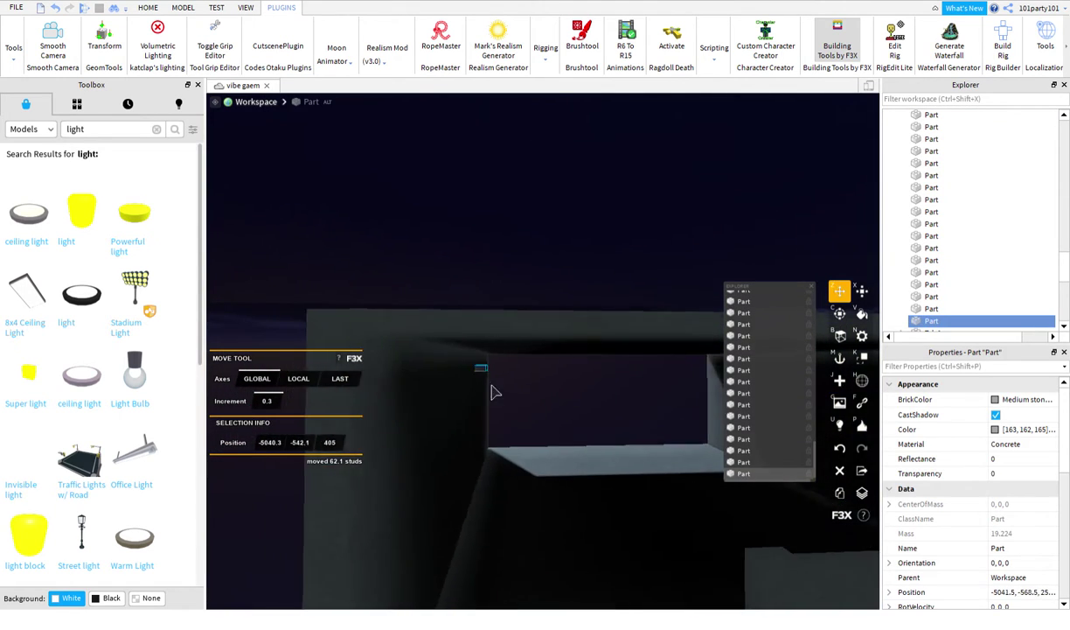
{"action": "left_click_drag", "start_coordinate": [492, 387], "coordinate": [429, 341]}
{"action": "right_click_drag", "start_coordinate": [492, 387], "coordinate": [429, 341]}
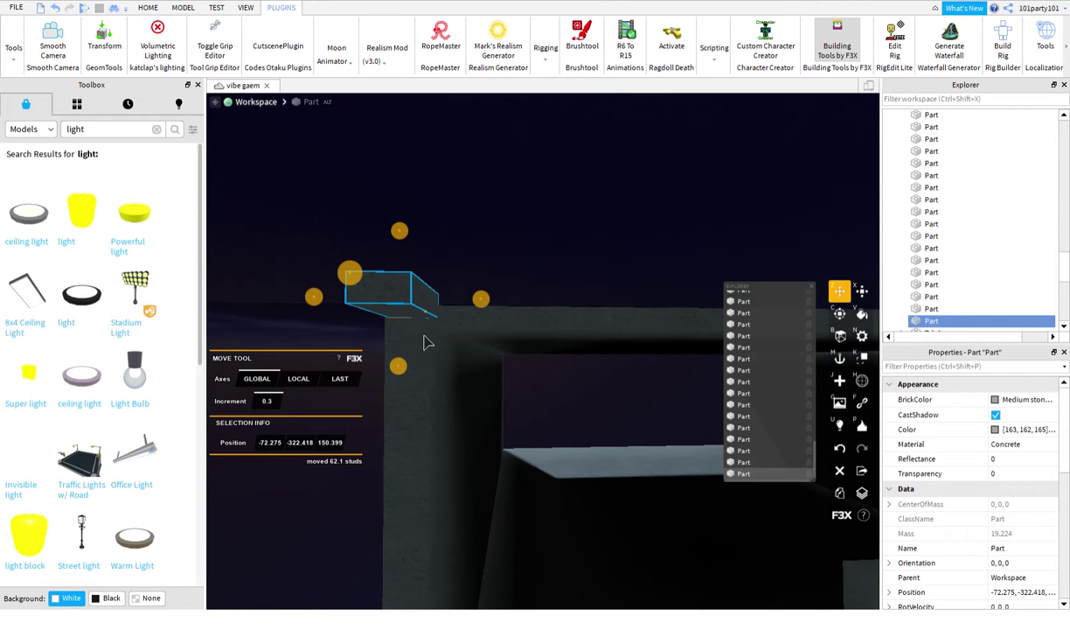
Step: Resize the corner block into a wall panel measuring 4 × 25 × 20 studs
{"action": "key", "text": "x"}
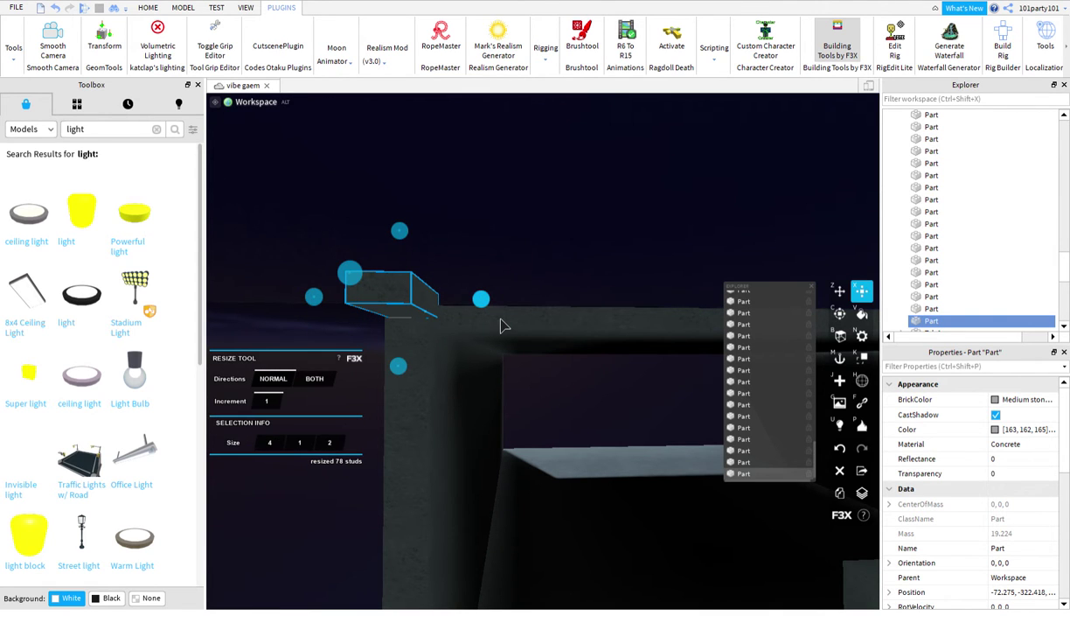
{"action": "left_click_drag", "start_coordinate": [481, 299], "coordinate": [551, 344]}
{"action": "key", "text": "d"}
{"action": "right_click_drag", "start_coordinate": [489, 343], "coordinate": [455, 353]}
{"action": "left_click_drag", "start_coordinate": [389, 346], "coordinate": [424, 483]}
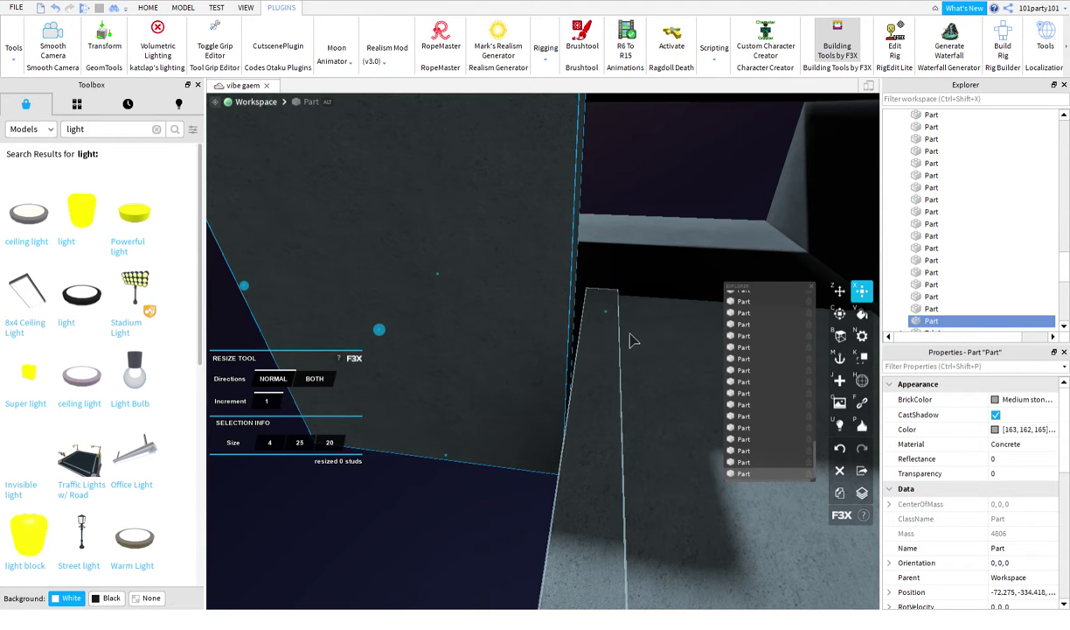
Step: Extend the wall panel by 1 stud toward the tunnel opening, making it 21 studs wide
{"action": "right_click_drag", "start_coordinate": [630, 333], "coordinate": [641, 355]}
{"action": "key", "text": "w"}
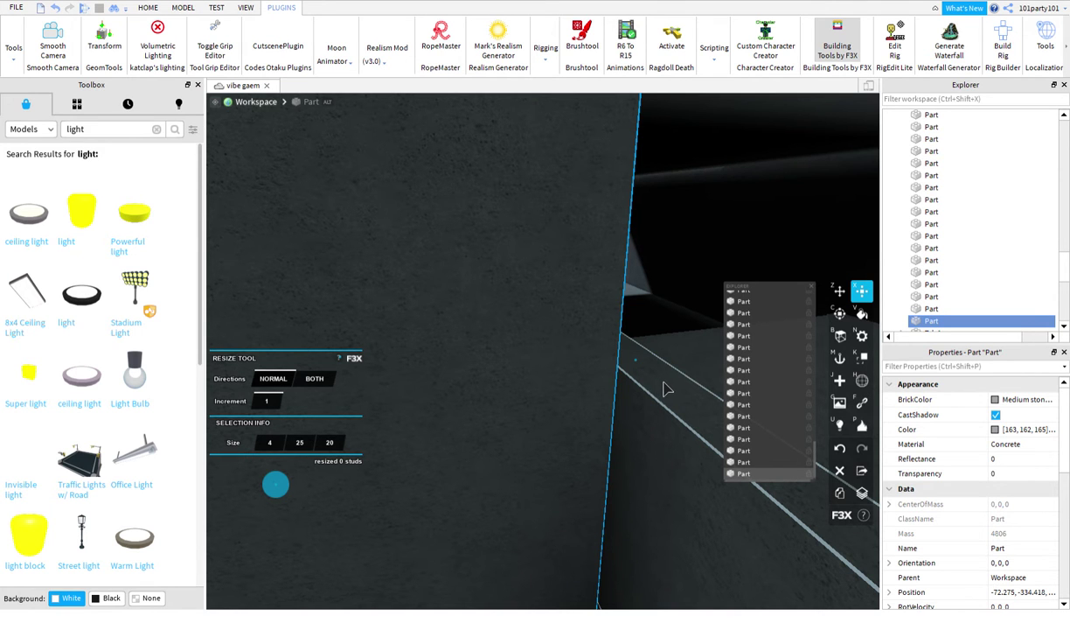
{"action": "key", "text": "d"}
{"action": "key", "text": "w"}
{"action": "right_click_drag", "start_coordinate": [664, 389], "coordinate": [636, 366]}
{"action": "key", "text": "w"}
{"action": "left_click_drag", "start_coordinate": [686, 368], "coordinate": [622, 371]}
{"action": "key", "text": "s"}
{"action": "right_click_drag", "start_coordinate": [637, 365], "coordinate": [650, 338]}
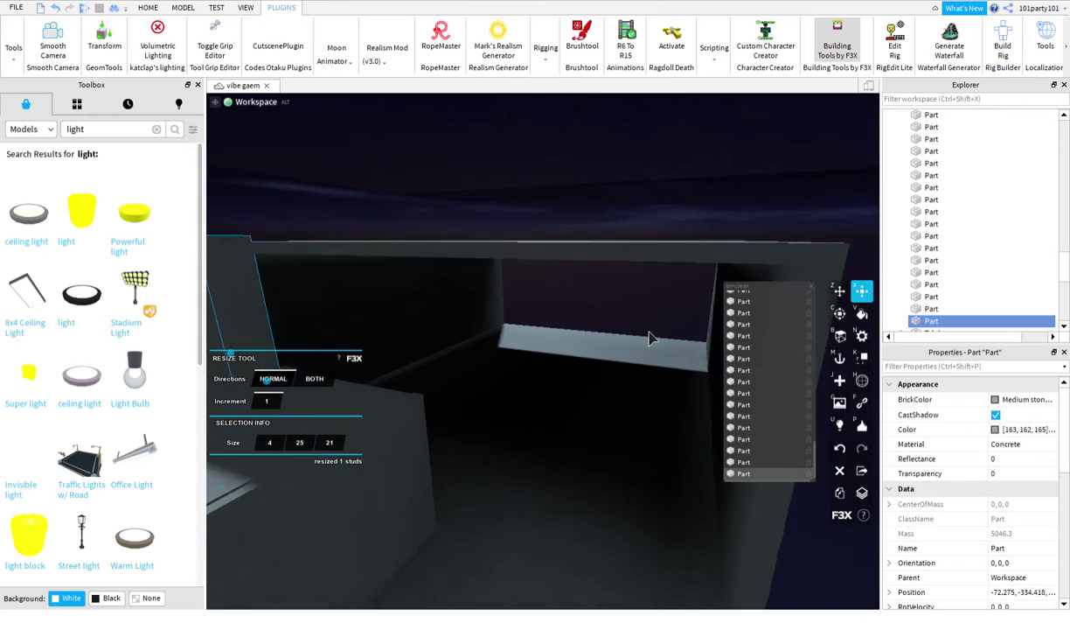
Step: Duplicate the wall panel, move the copy to the tunnel opening's other side, and extend it 5 studs to 26 studs wide
{"action": "key", "text": "s"}
{"action": "key", "text": "s"}
{"action": "key", "text": "a"}
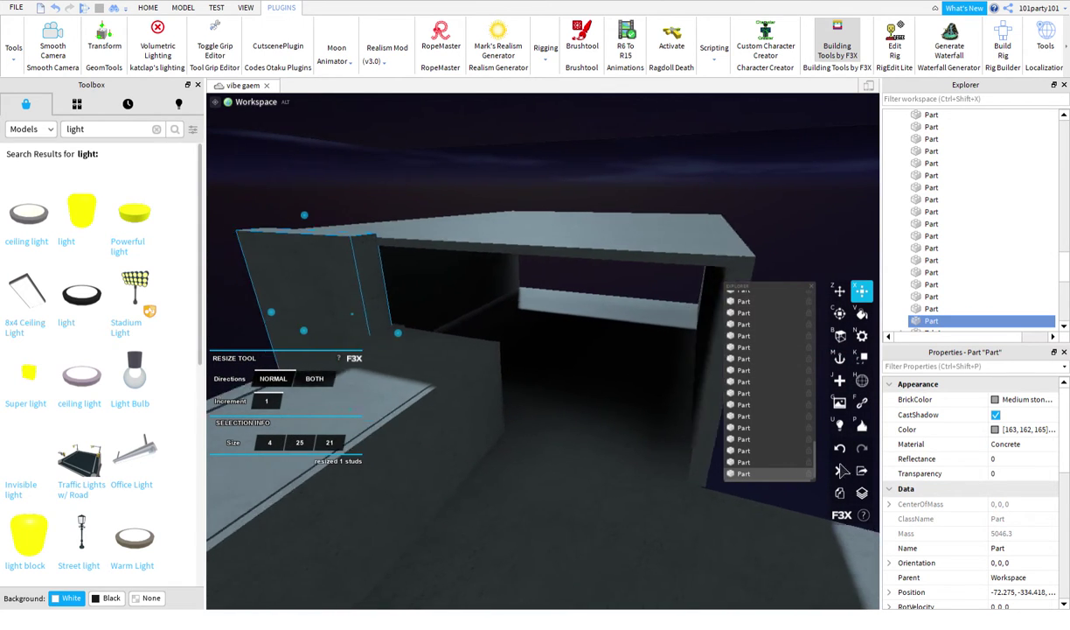
{"action": "key", "text": "z"}
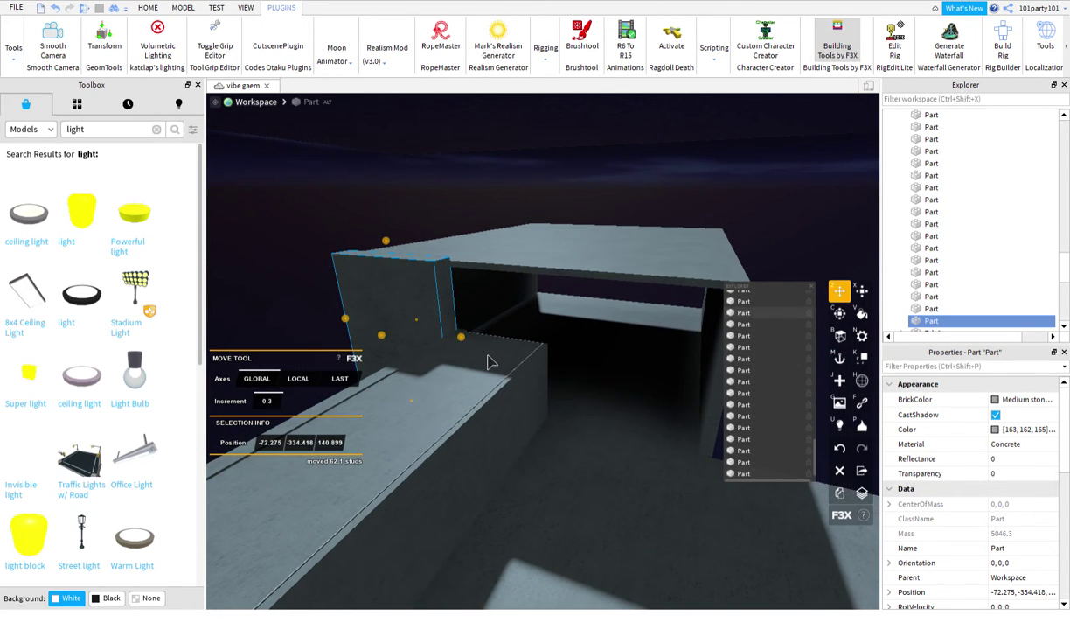
{"action": "left_click_drag", "start_coordinate": [488, 363], "coordinate": [708, 418]}
{"action": "key", "text": "x"}
{"action": "right_click_drag", "start_coordinate": [716, 418], "coordinate": [712, 402]}
Step: Move a small concrete block under the roof's edge, against the panel beside the tunnel opening
{"action": "key", "text": "z"}
{"action": "left_click_drag", "start_coordinate": [652, 411], "coordinate": [697, 431]}
{"action": "right_click_drag", "start_coordinate": [691, 431], "coordinate": [698, 431]}
{"action": "left_click_drag", "start_coordinate": [698, 431], "coordinate": [562, 429]}
Step: Resize the block into a header wall between the two panels, measuring 4 × 12 × 18 studs
{"action": "key", "text": "x"}
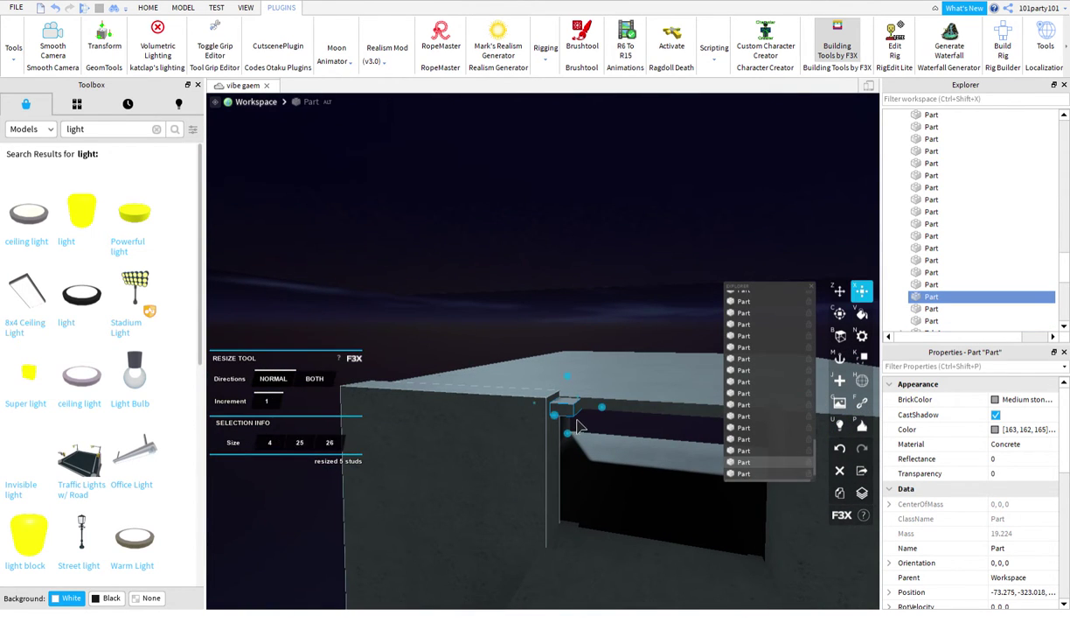
{"action": "left_click_drag", "start_coordinate": [618, 434], "coordinate": [710, 480]}
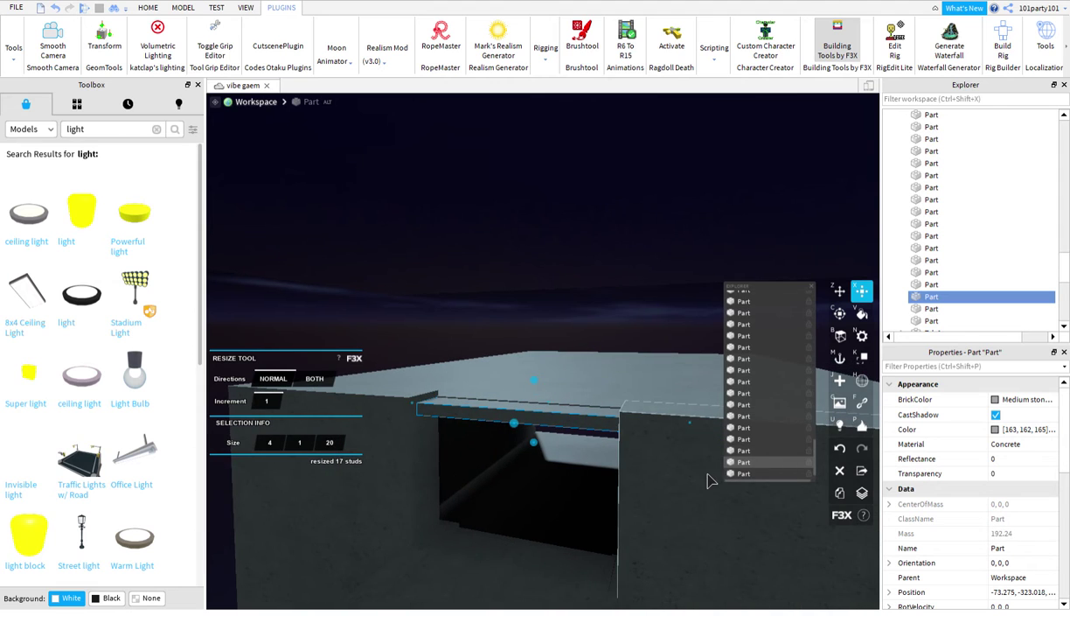
{"action": "left_click_drag", "start_coordinate": [556, 466], "coordinate": [550, 600]}
{"action": "key", "text": "w"}
{"action": "right_click_drag", "start_coordinate": [636, 467], "coordinate": [636, 464]}
{"action": "key", "text": "w"}
{"action": "scroll", "coordinate": [638, 470], "scroll_direction": "down", "scroll_amount": 4}
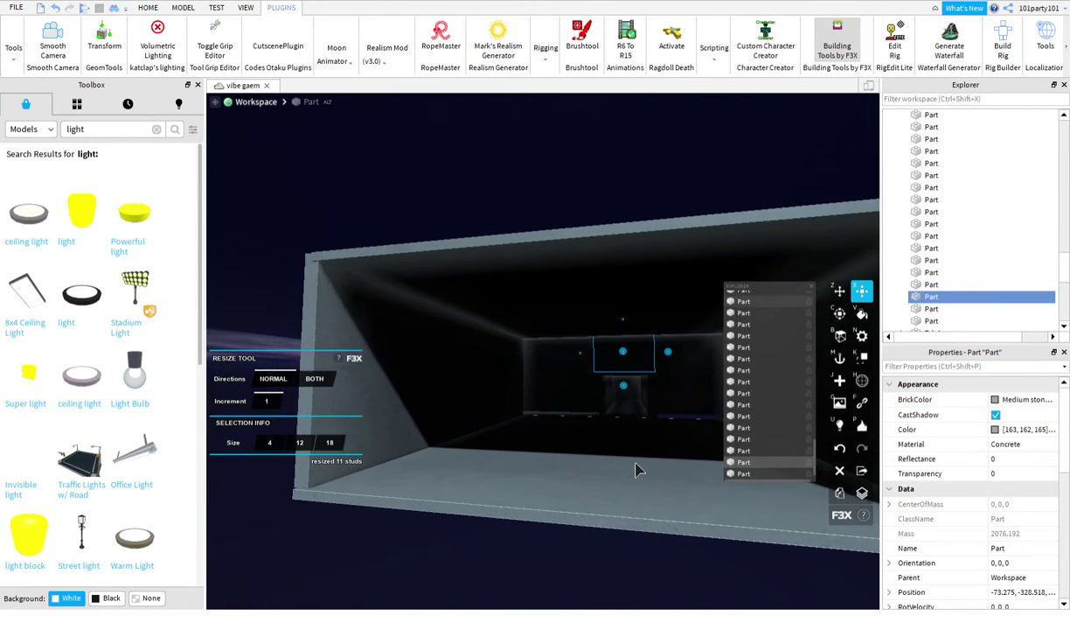
{"action": "key", "text": "j"}
{"action": "right_click_drag", "start_coordinate": [636, 470], "coordinate": [647, 444]}
{"action": "key", "text": "d"}
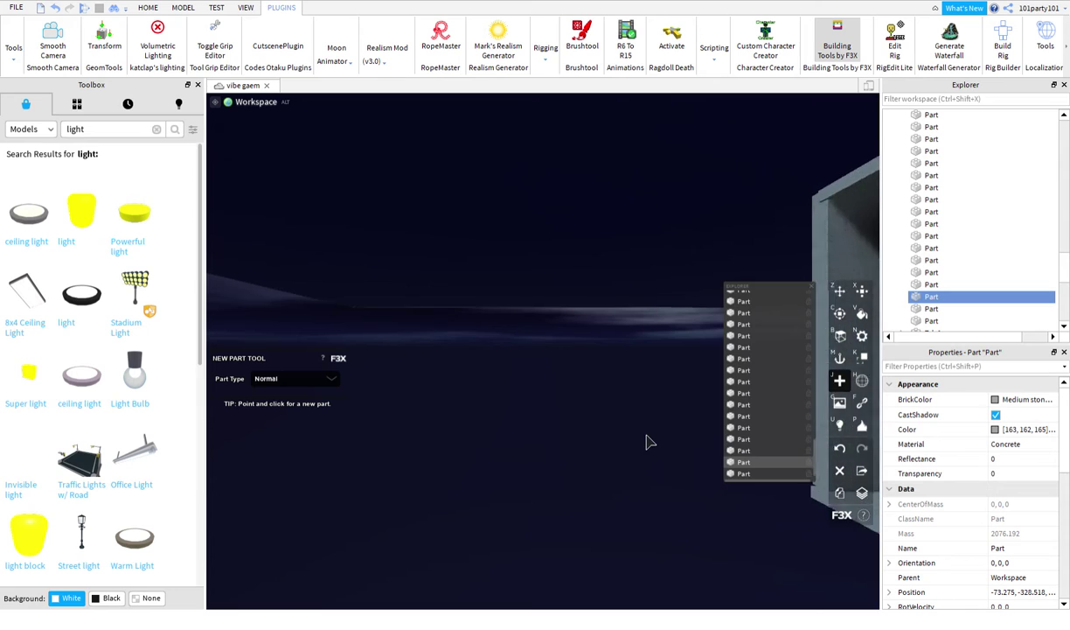
{"action": "key", "text": "z"}
{"action": "left_click_drag", "start_coordinate": [621, 457], "coordinate": [663, 505]}
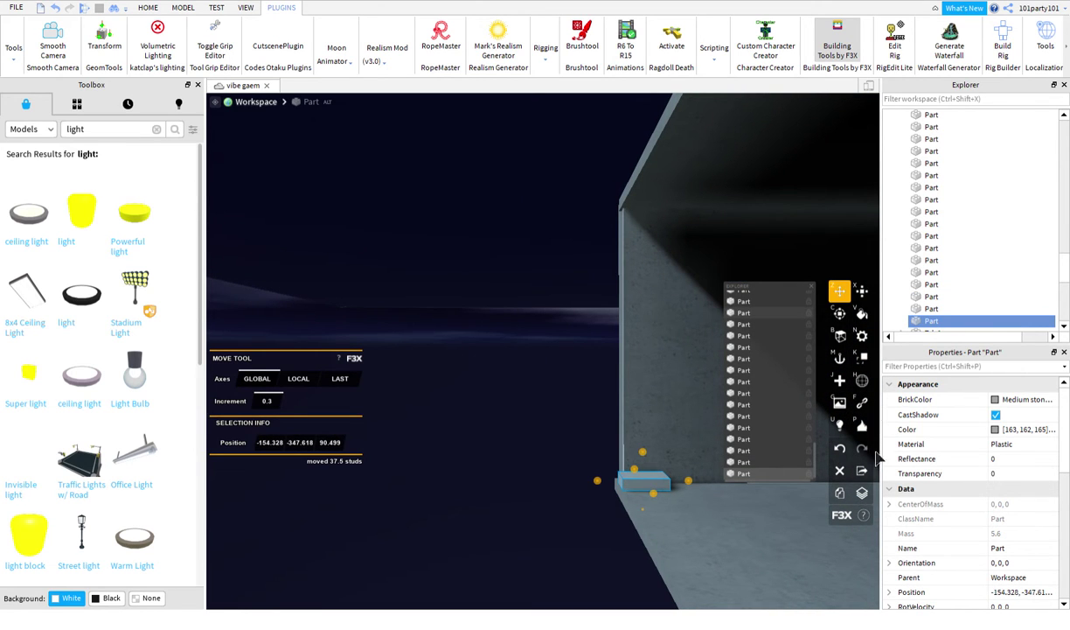
{"action": "left_click", "coordinate": [839, 449]}
{"action": "right_click_drag", "start_coordinate": [688, 412], "coordinate": [692, 411]}
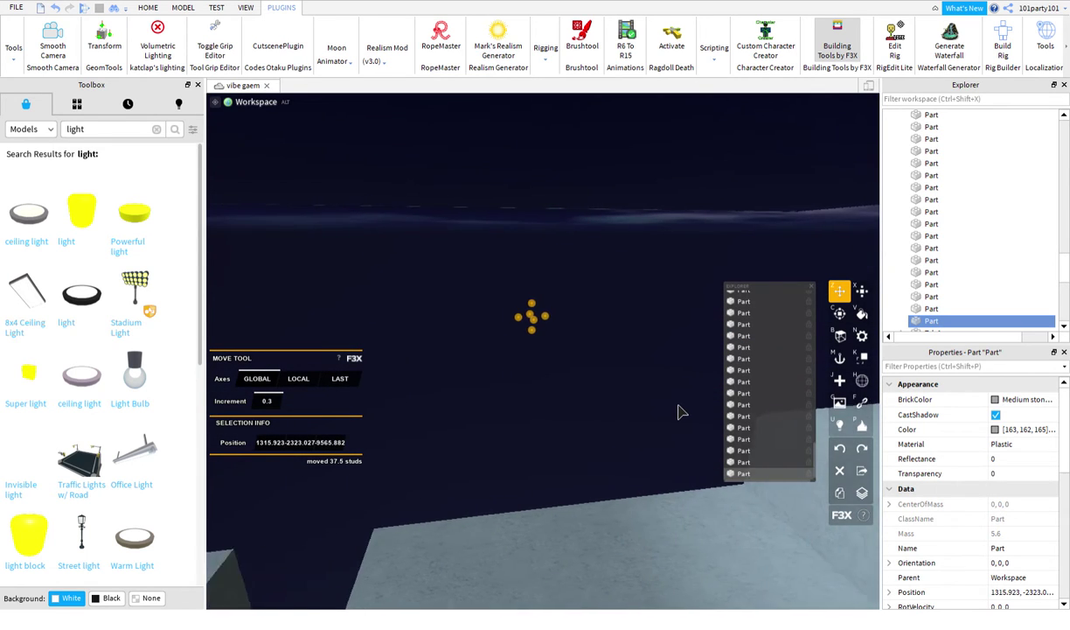
{"action": "left_click", "coordinate": [679, 411]}
Step: Move the small concrete block from the roof down to the floor's corner at the room's open side
{"action": "right_click_drag", "start_coordinate": [679, 413], "coordinate": [689, 418]}
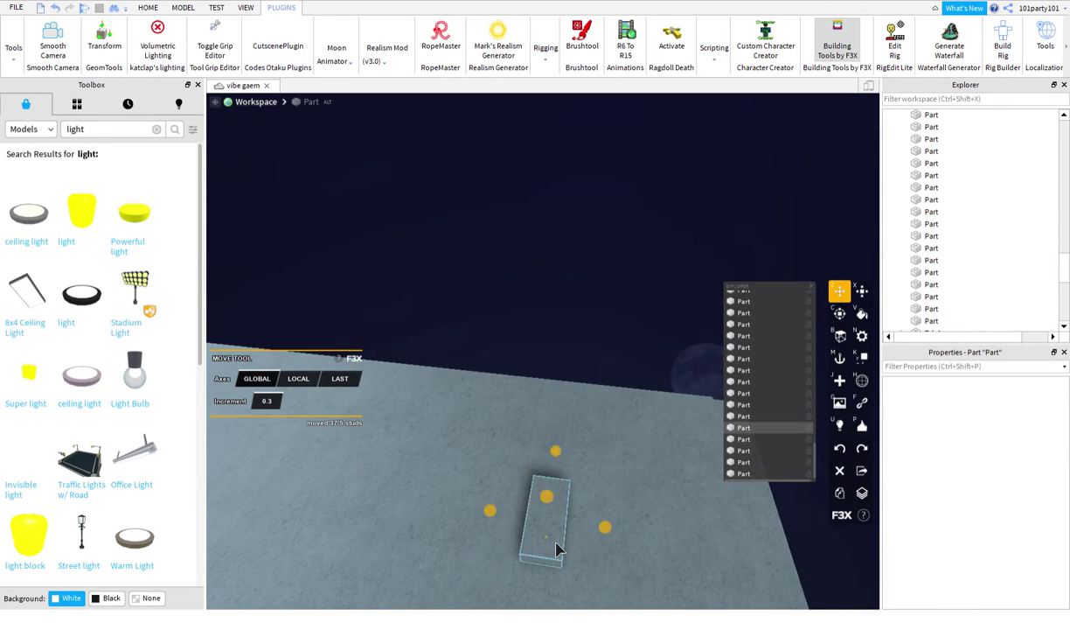
{"action": "left_click", "coordinate": [557, 550]}
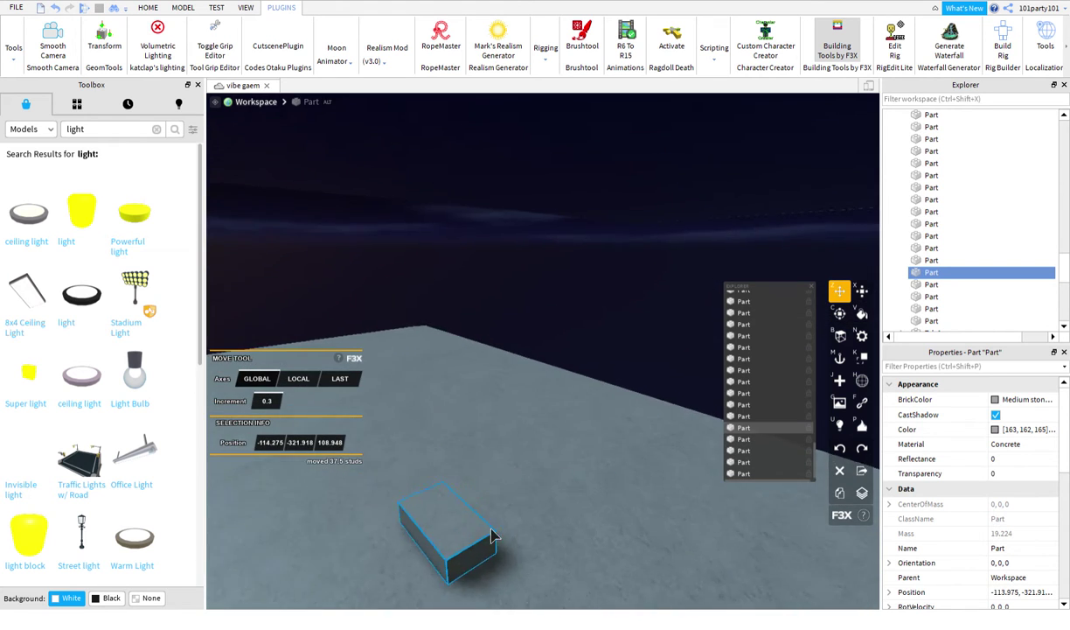
{"action": "left_click_drag", "start_coordinate": [492, 529], "coordinate": [491, 529]}
{"action": "right_click_drag", "start_coordinate": [491, 529], "coordinate": [492, 529]}
{"action": "left_click_drag", "start_coordinate": [492, 529], "coordinate": [491, 529]}
{"action": "right_click_drag", "start_coordinate": [491, 529], "coordinate": [491, 529]}
{"action": "left_click_drag", "start_coordinate": [491, 529], "coordinate": [512, 494]}
Step: Stretch the block along the full floor edge of the room's open side, to 4 × 1 × 61 studs
{"action": "key", "text": "x"}
{"action": "right_click_drag", "start_coordinate": [511, 494], "coordinate": [512, 494]}
{"action": "left_click_drag", "start_coordinate": [511, 494], "coordinate": [513, 494]}
{"action": "right_click_drag", "start_coordinate": [511, 494], "coordinate": [513, 494]}
{"action": "left_click_drag", "start_coordinate": [514, 494], "coordinate": [516, 487]}
{"action": "right_click_drag", "start_coordinate": [514, 494], "coordinate": [516, 487]}
{"action": "left_click_drag", "start_coordinate": [515, 487], "coordinate": [510, 486]}
{"action": "right_click_drag", "start_coordinate": [516, 487], "coordinate": [510, 486]}
{"action": "left_click_drag", "start_coordinate": [511, 486], "coordinate": [512, 488]}
{"action": "right_click_drag", "start_coordinate": [510, 486], "coordinate": [511, 488]}
{"action": "left_click_drag", "start_coordinate": [511, 488], "coordinate": [523, 486]}
{"action": "right_click_drag", "start_coordinate": [511, 488], "coordinate": [523, 486]}
{"action": "left_click_drag", "start_coordinate": [523, 486], "coordinate": [561, 467]}
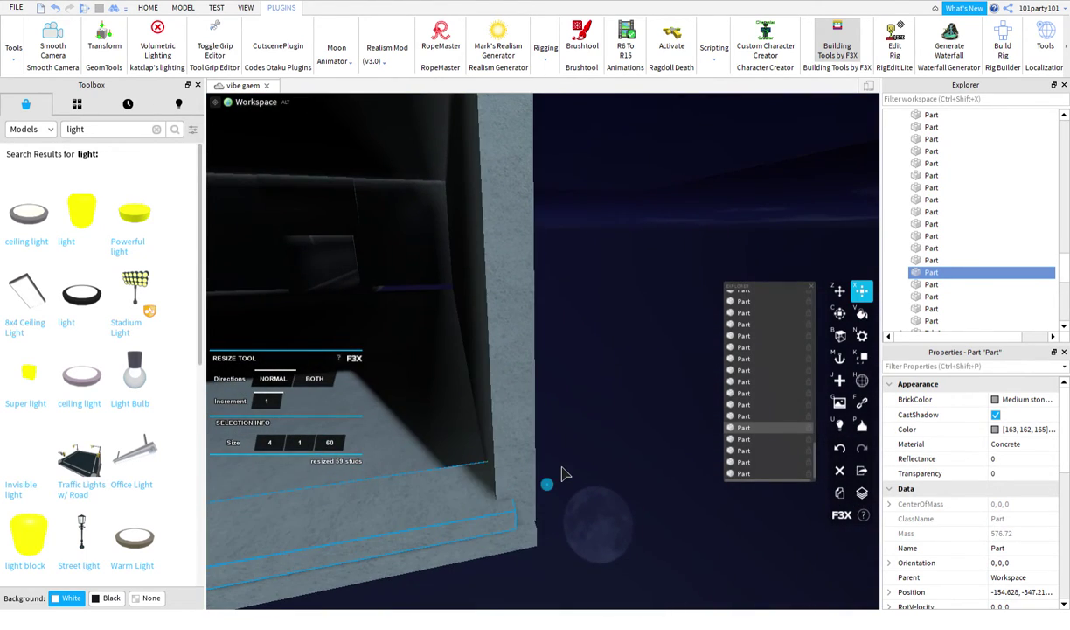
{"action": "right_click_drag", "start_coordinate": [563, 473], "coordinate": [505, 518]}
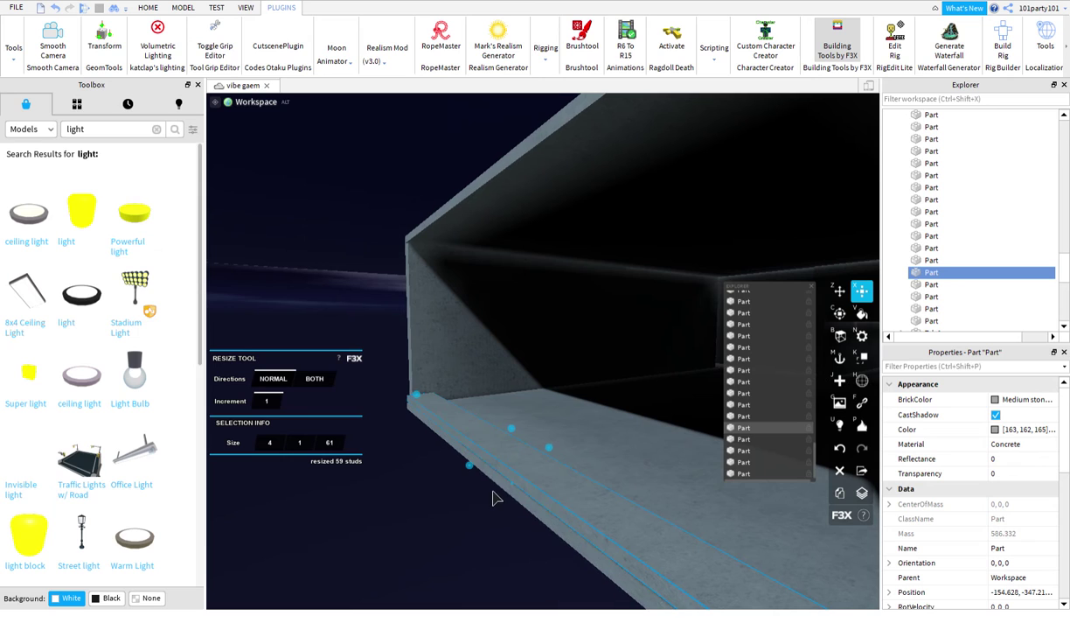
Step: Raise the strip along the open side by 5 studs into a low wall 6 studs high
{"action": "left_click_drag", "start_coordinate": [471, 465], "coordinate": [490, 495]}
{"action": "left_click_drag", "start_coordinate": [548, 447], "coordinate": [544, 399]}
{"action": "right_click_drag", "start_coordinate": [547, 387], "coordinate": [604, 398]}
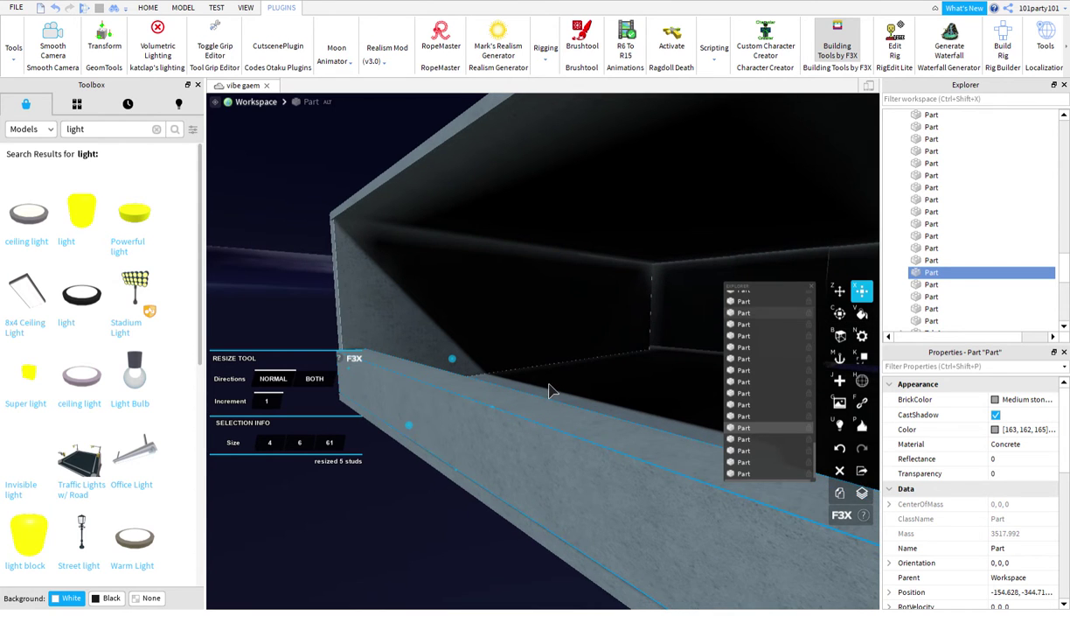
{"action": "scroll", "coordinate": [546, 386], "scroll_direction": "down", "scroll_amount": 1}
Step: Duplicate the low wall, move the copy up to the roof edge, and extend it 3 studs downward to 9 studs high
{"action": "key", "text": "z"}
{"action": "key", "text": "shift+c"}
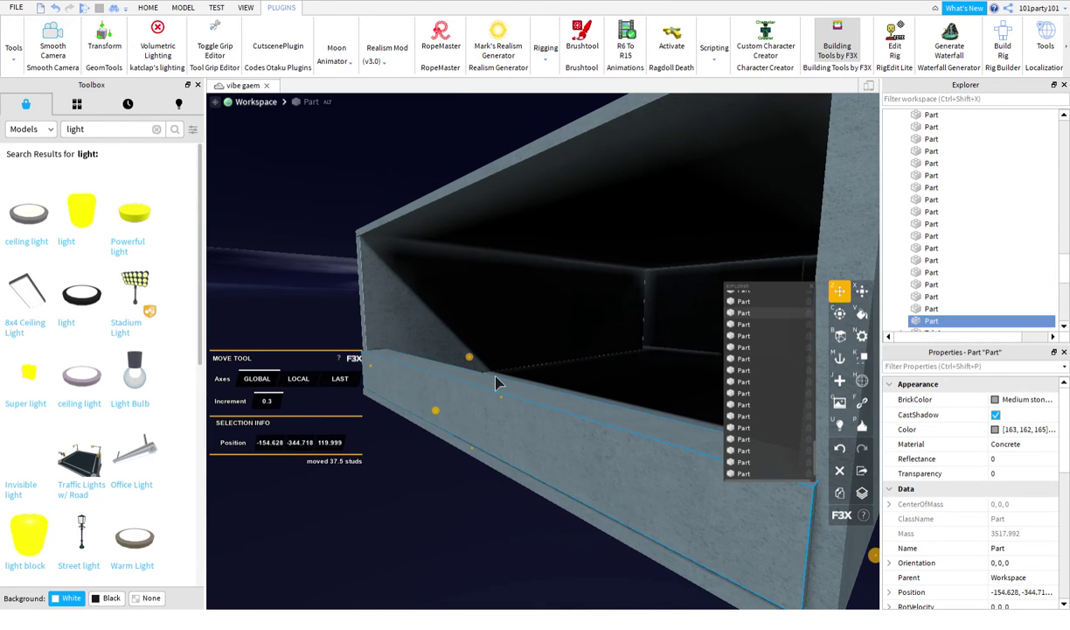
{"action": "left_click_drag", "start_coordinate": [494, 383], "coordinate": [495, 192]}
{"action": "key", "text": "x"}
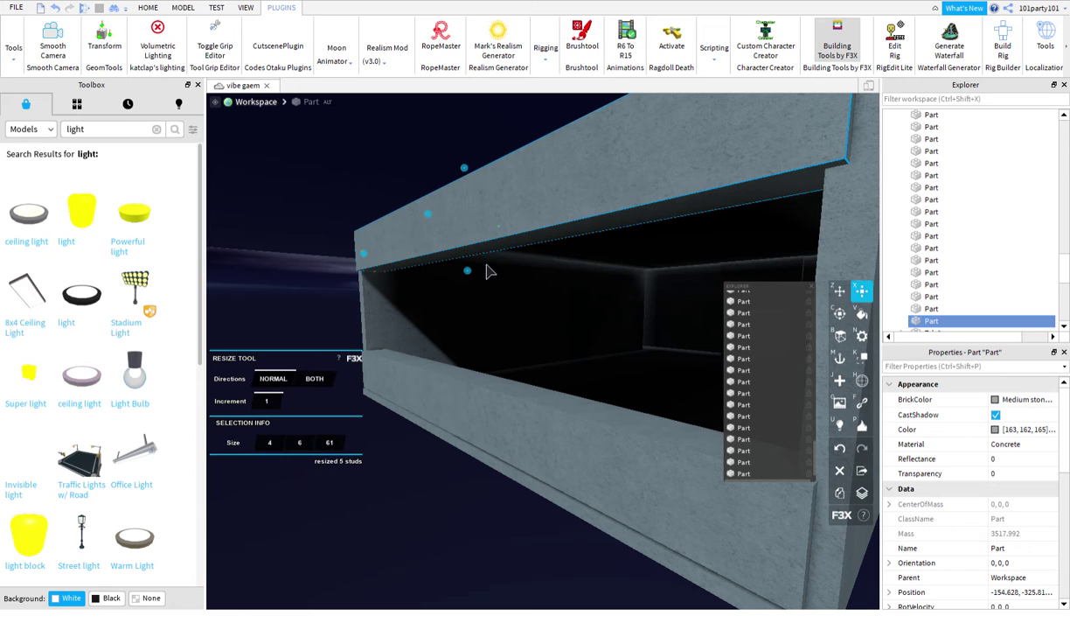
{"action": "left_click_drag", "start_coordinate": [491, 298], "coordinate": [492, 332]}
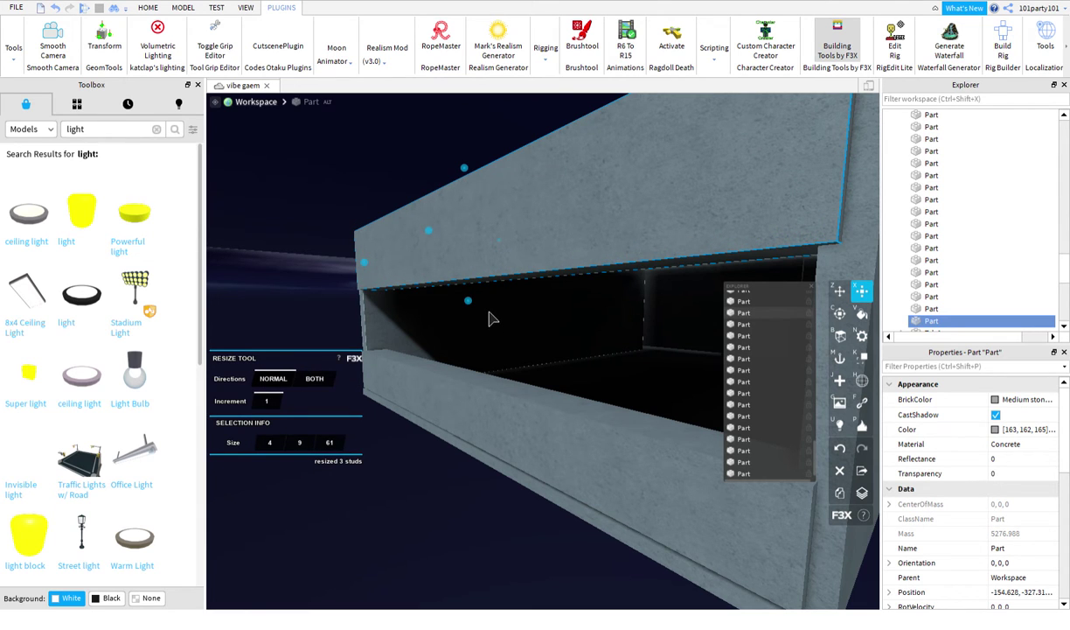
{"action": "right_click_drag", "start_coordinate": [490, 312], "coordinate": [493, 311]}
Step: Create a new part on the low wall and resize it to 4 × 11 × 61 studs to fill the window opening
{"action": "key", "text": "j"}
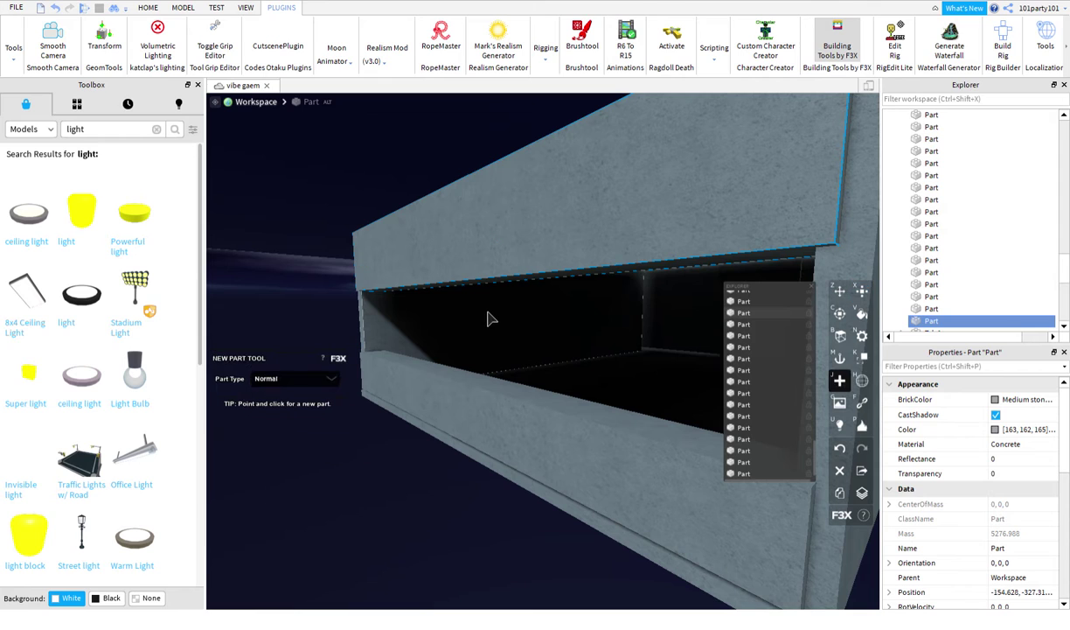
{"action": "left_click_drag", "start_coordinate": [394, 357], "coordinate": [399, 375]}
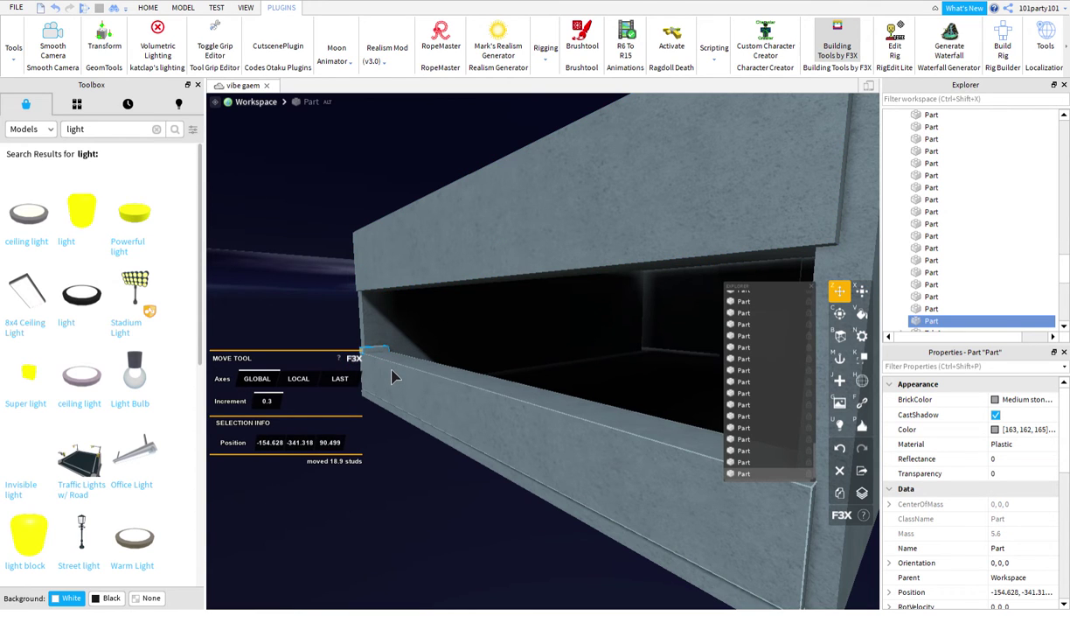
{"action": "key", "text": "x"}
{"action": "left_click_drag", "start_coordinate": [383, 353], "coordinate": [633, 523]}
{"action": "key", "text": "d"}
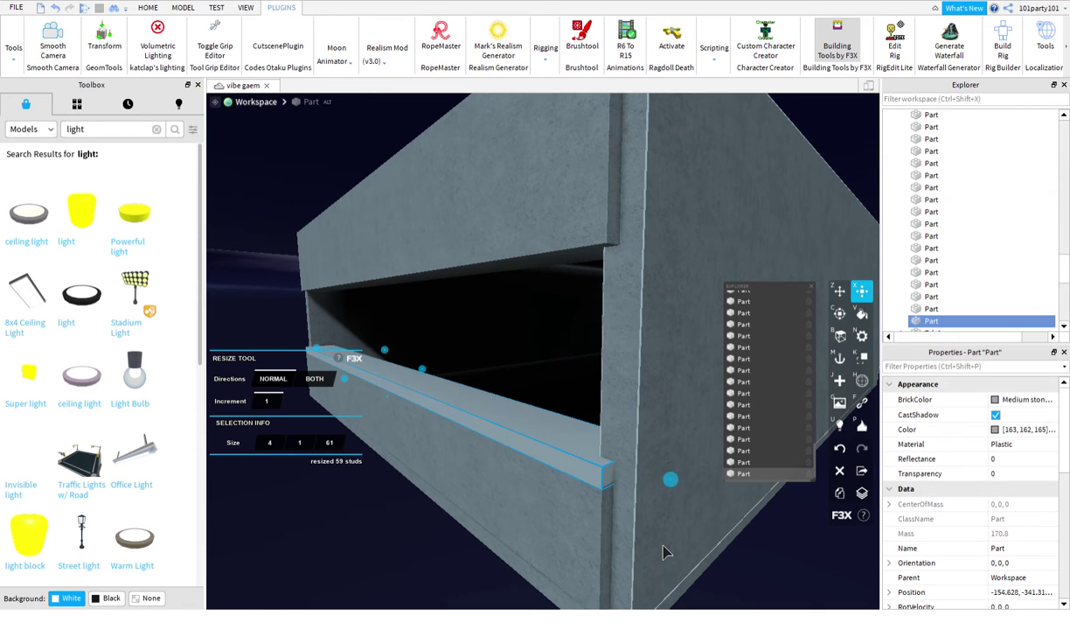
{"action": "left_click_drag", "start_coordinate": [408, 373], "coordinate": [420, 279]}
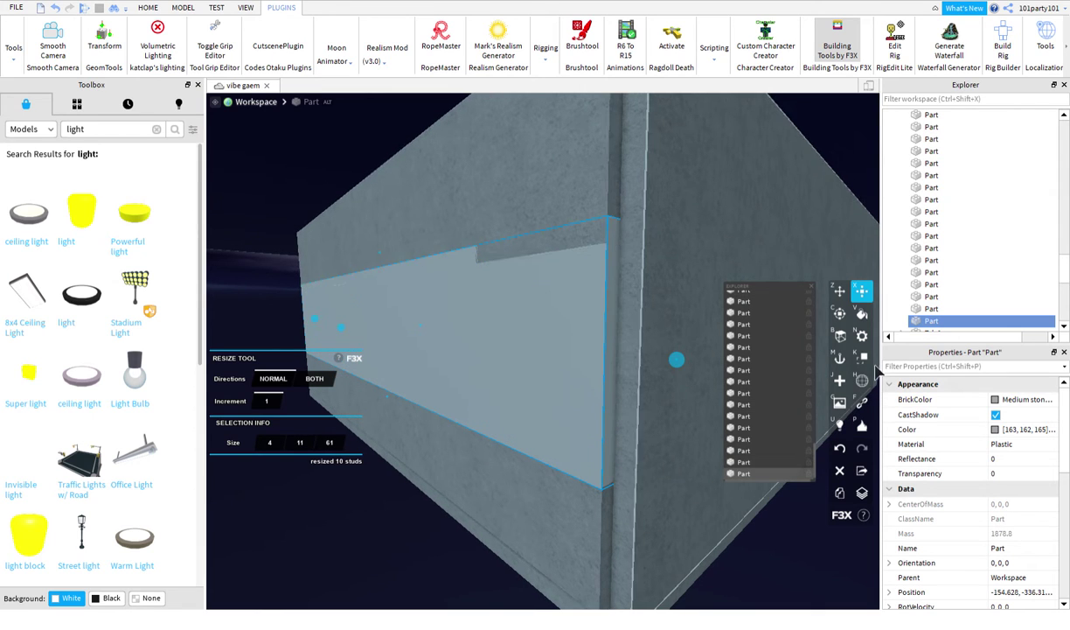
Step: Change the window part's material to Forcefield
{"action": "left_click", "coordinate": [862, 336]}
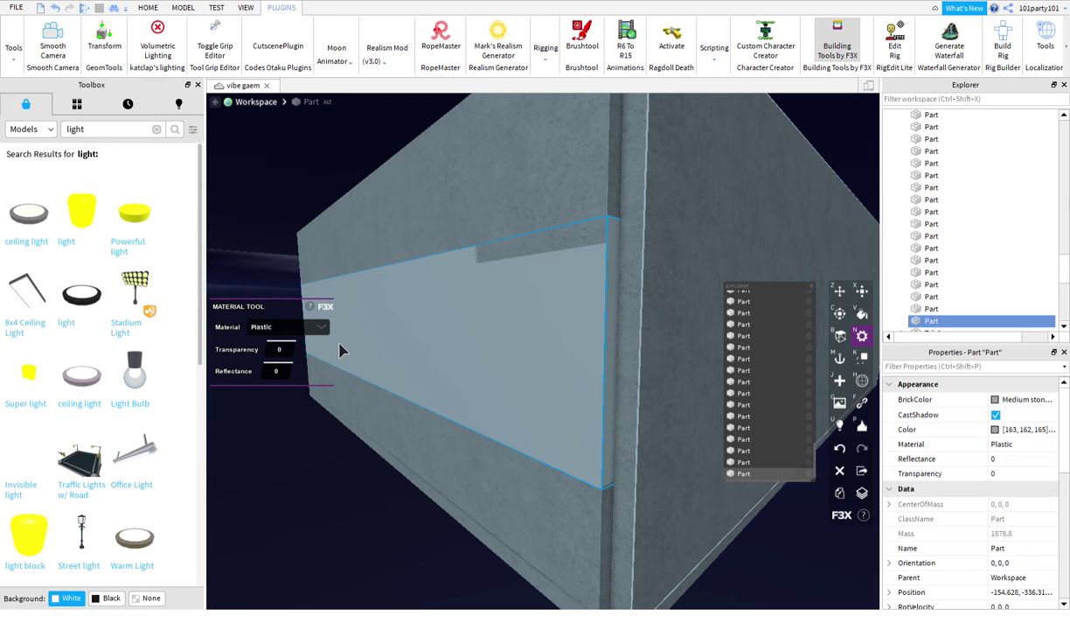
{"action": "left_click", "coordinate": [322, 328]}
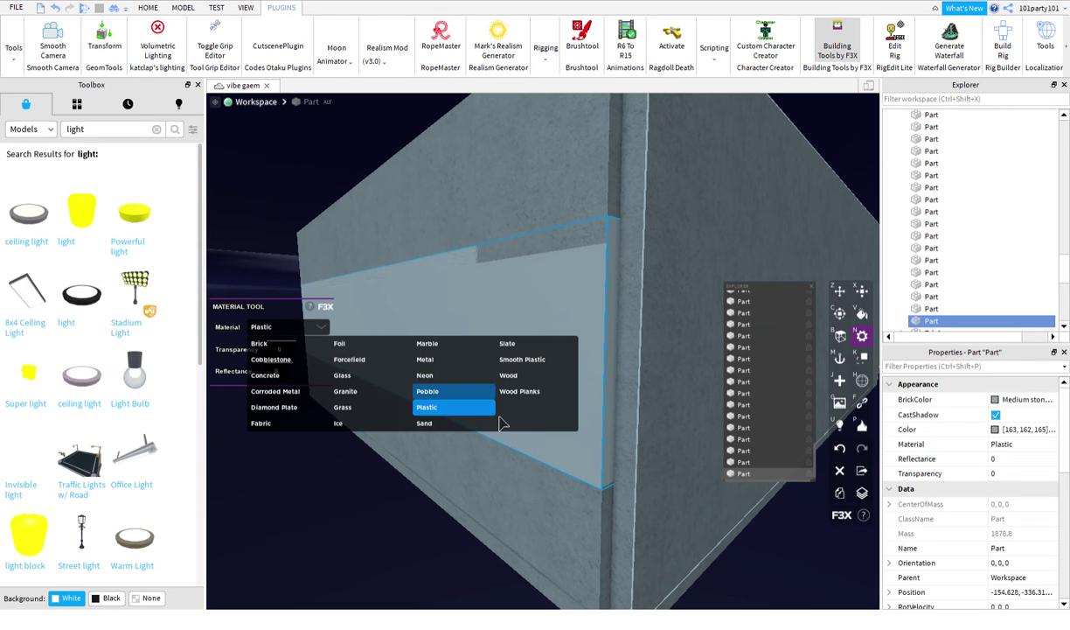
{"action": "left_click", "coordinate": [350, 361]}
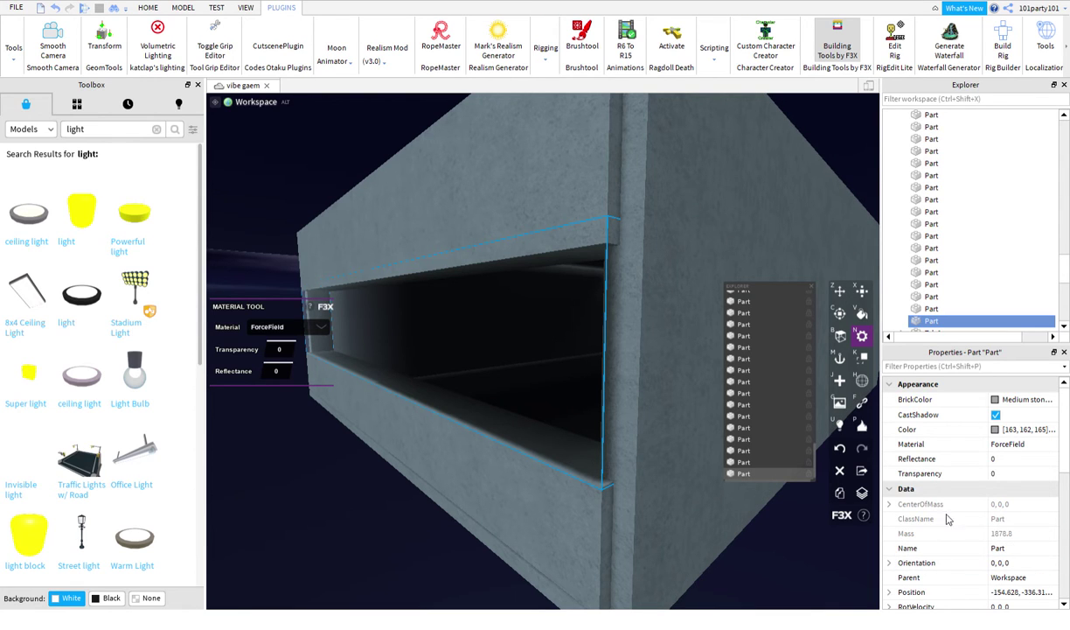
Step: Look through the window part's behavior, part and assembly properties
{"action": "left_click", "coordinate": [890, 490]}
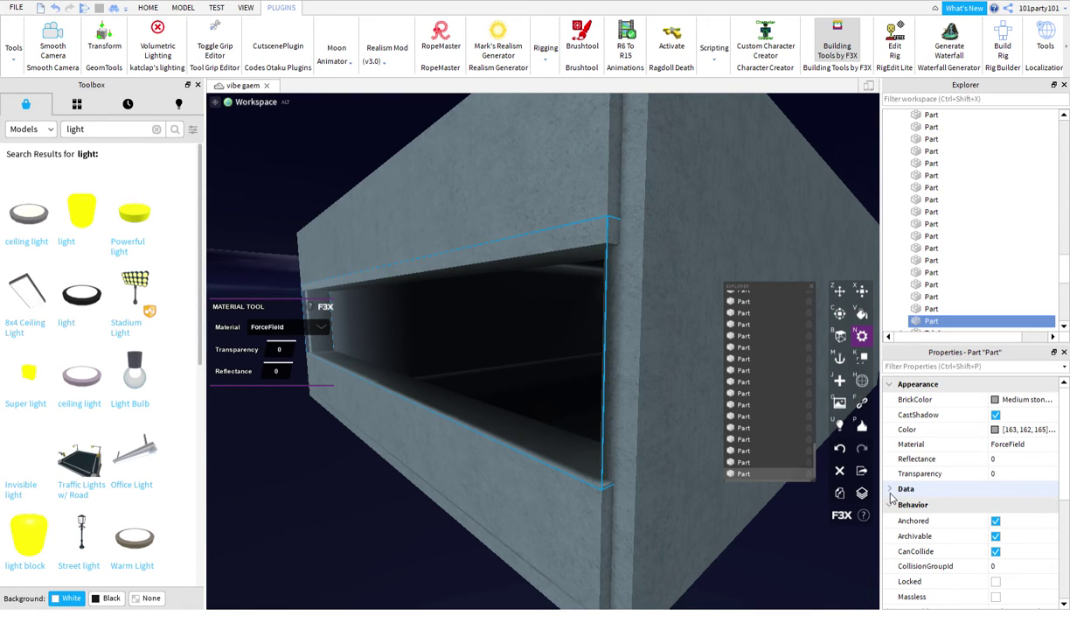
{"action": "left_click", "coordinate": [891, 504]}
{"action": "left_click", "coordinate": [891, 505]}
{"action": "scroll", "coordinate": [939, 542], "scroll_direction": "down", "scroll_amount": 1}
{"action": "scroll", "coordinate": [1006, 525], "scroll_direction": "down", "scroll_amount": 1}
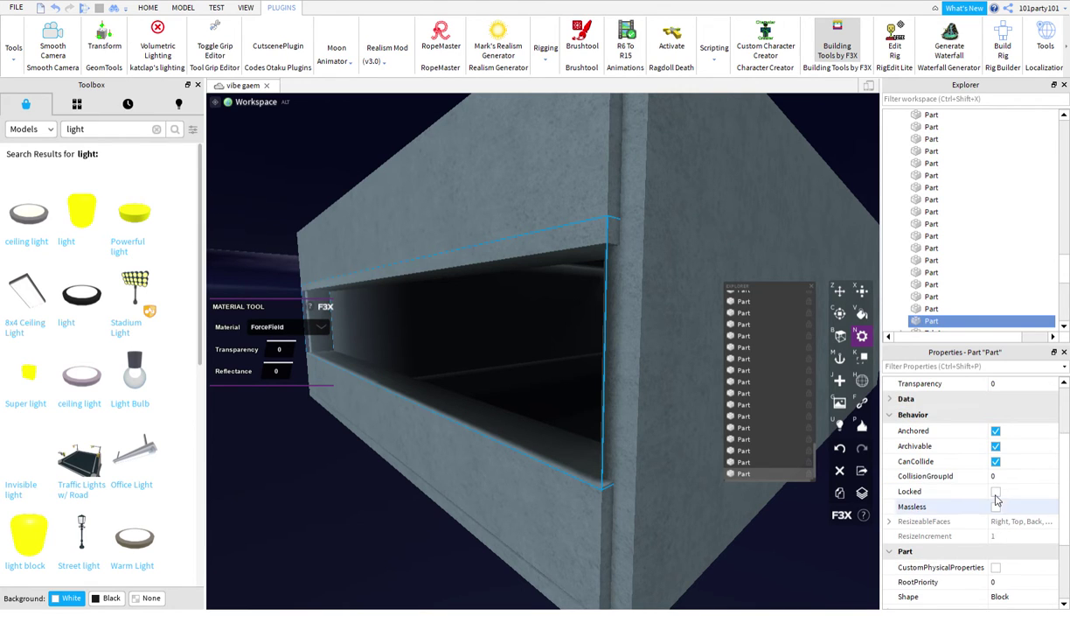
{"action": "scroll", "coordinate": [993, 496], "scroll_direction": "down", "scroll_amount": 1}
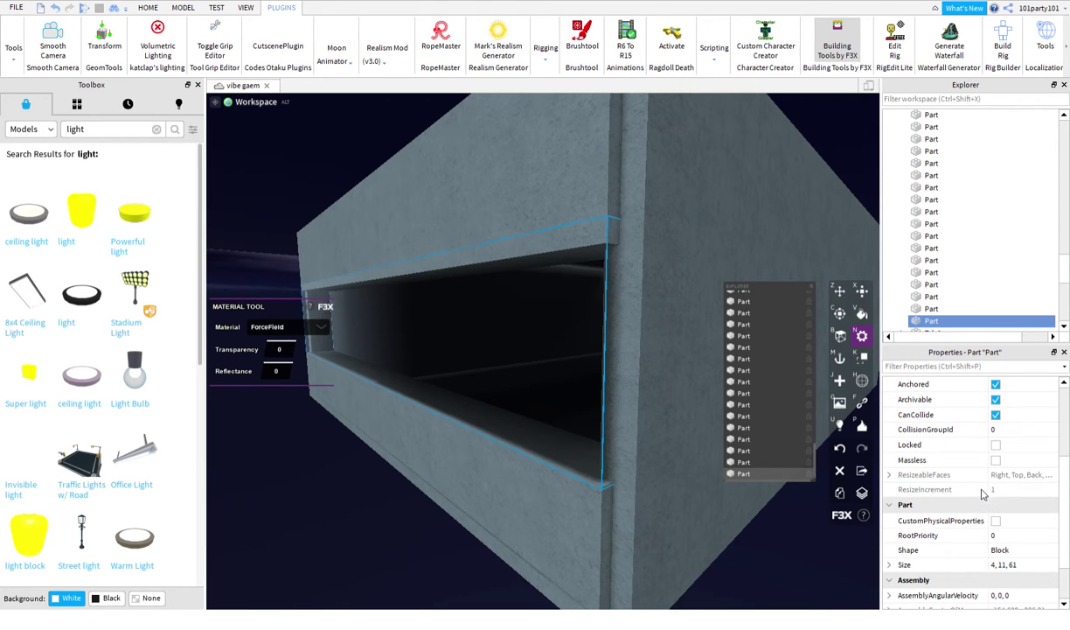
{"action": "left_click", "coordinate": [890, 506]}
{"action": "left_click", "coordinate": [890, 505]}
{"action": "left_click", "coordinate": [892, 564]}
{"action": "left_click", "coordinate": [889, 475]}
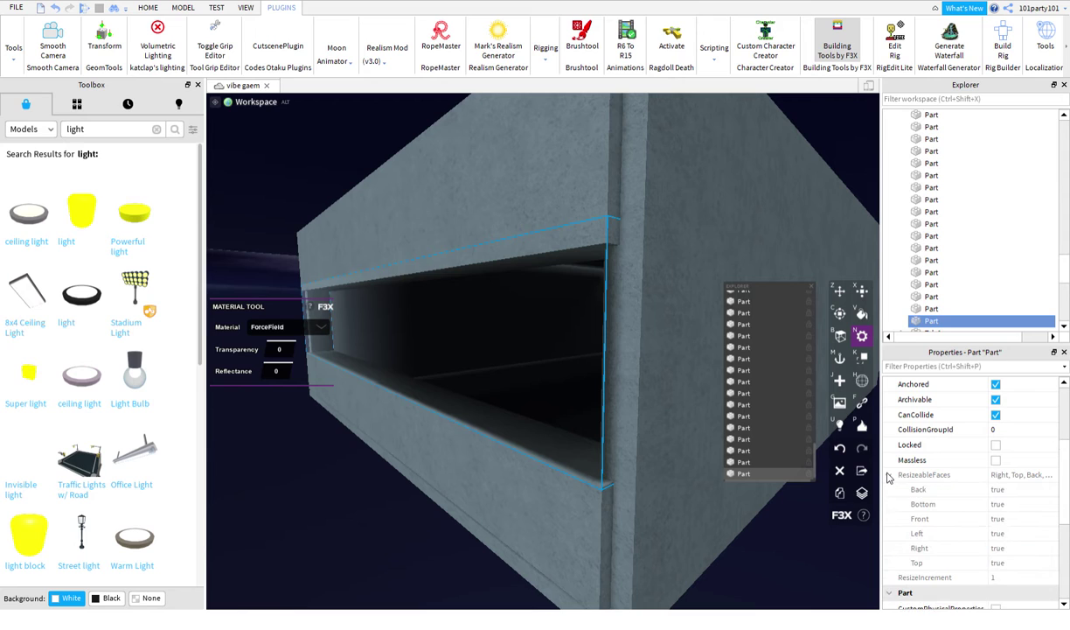
{"action": "scroll", "coordinate": [1028, 496], "scroll_direction": "down", "scroll_amount": 3}
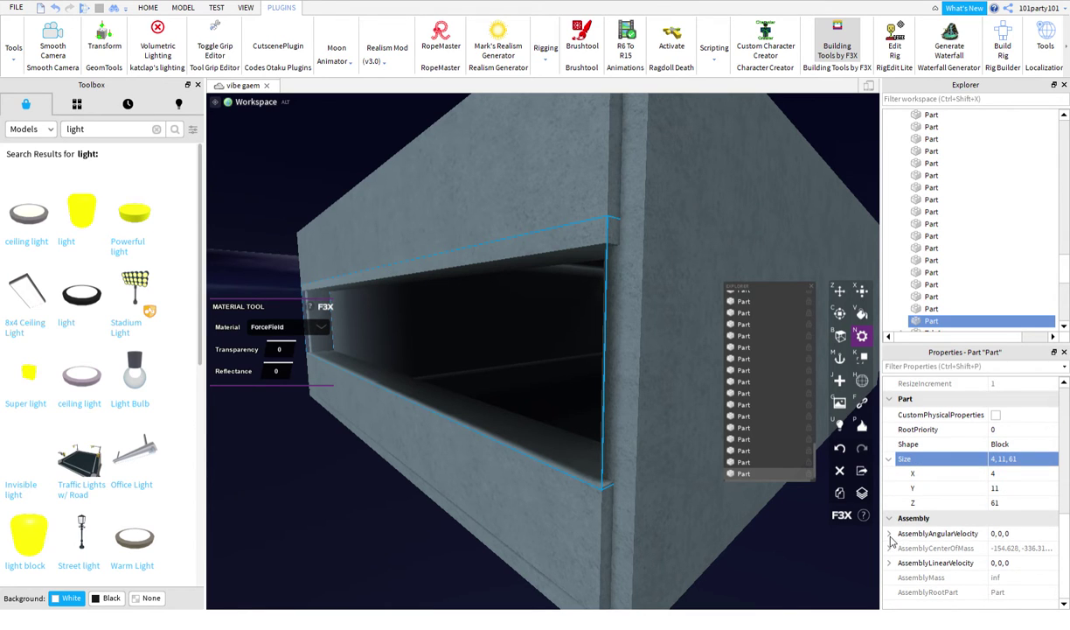
{"action": "left_click", "coordinate": [890, 534]}
{"action": "scroll", "coordinate": [890, 548], "scroll_direction": "down", "scroll_amount": 1}
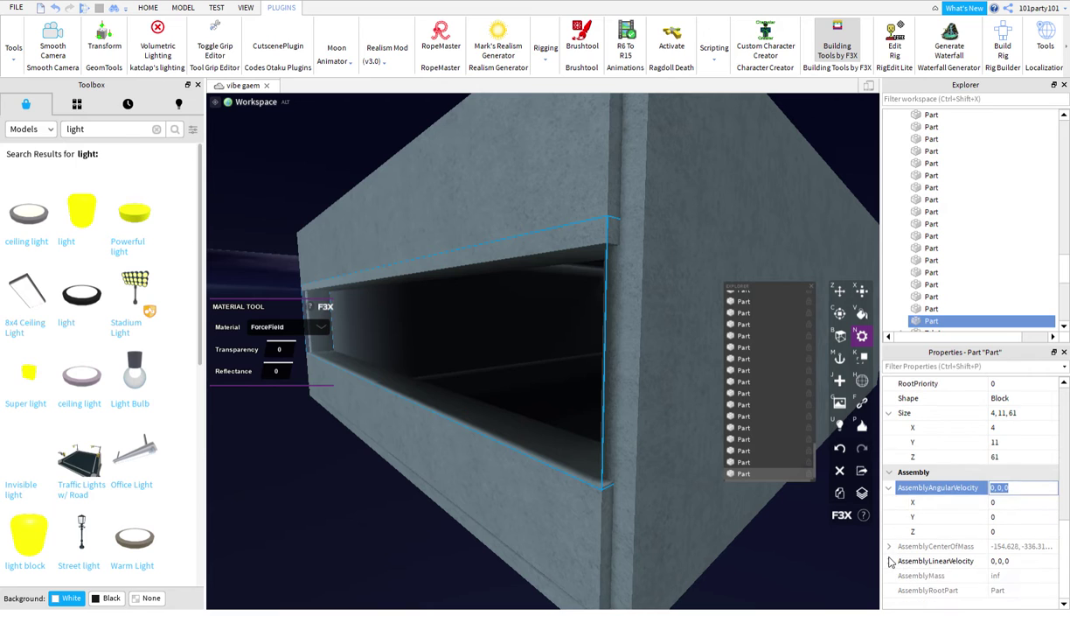
{"action": "left_click", "coordinate": [890, 563]}
{"action": "scroll", "coordinate": [891, 564], "scroll_direction": "up", "scroll_amount": 5}
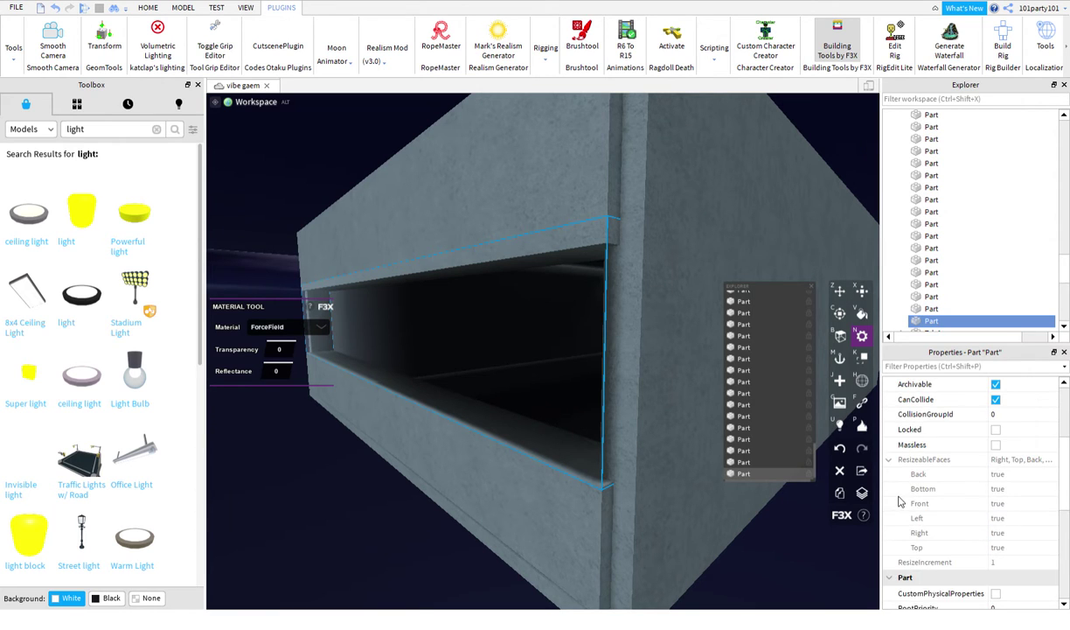
{"action": "scroll", "coordinate": [901, 502], "scroll_direction": "up", "scroll_amount": 5}
Step: Set the window part's transparency to 1
{"action": "right_click_drag", "start_coordinate": [645, 492], "coordinate": [702, 382]}
{"action": "key", "text": "w"}
{"action": "key", "text": "s"}
{"action": "key", "text": "a"}
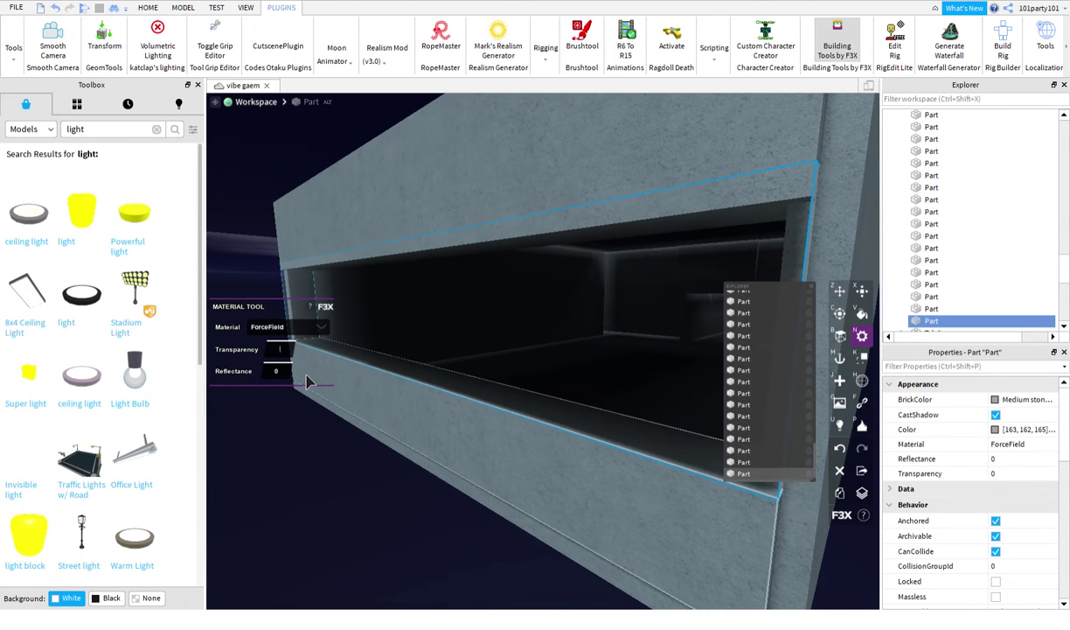
{"action": "type", "text": "1wdddddddds"}
Step: Create a new part on the ceiling inside the room and resize it to 4 × 1 × 4 studs
{"action": "right_click_drag", "start_coordinate": [554, 374], "coordinate": [478, 332]}
{"action": "type", "text": "wj"}
{"action": "left_click", "coordinate": [575, 368]}
{"action": "key", "text": "s"}
{"action": "key", "text": "j"}
{"action": "left_click_drag", "start_coordinate": [518, 317], "coordinate": [521, 201]}
{"action": "key", "text": "x"}
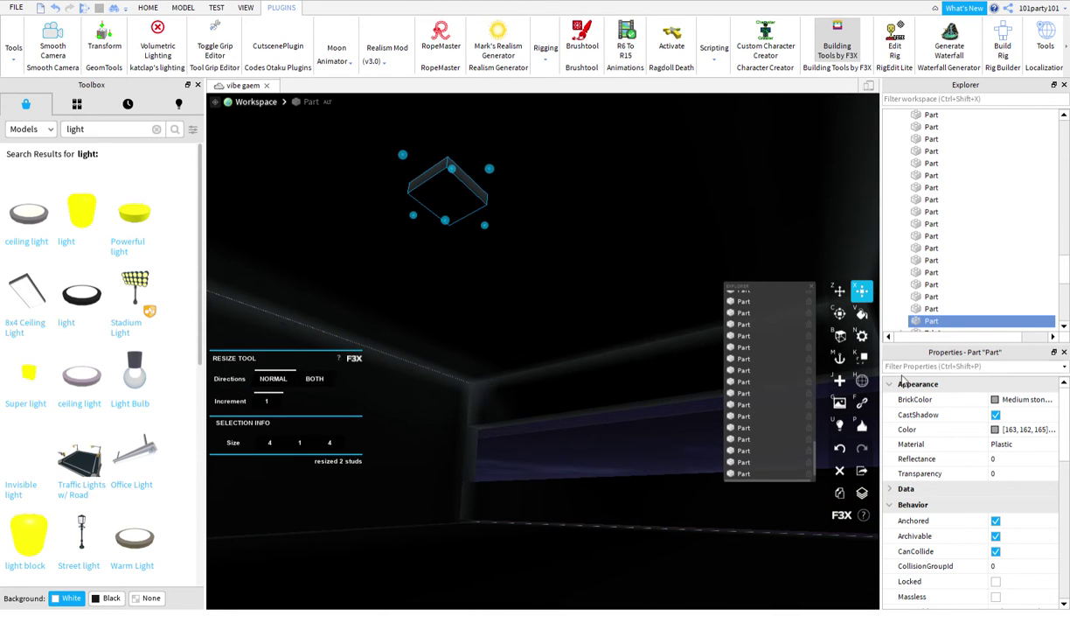
{"action": "left_click", "coordinate": [839, 379]}
{"action": "left_click", "coordinate": [295, 378]}
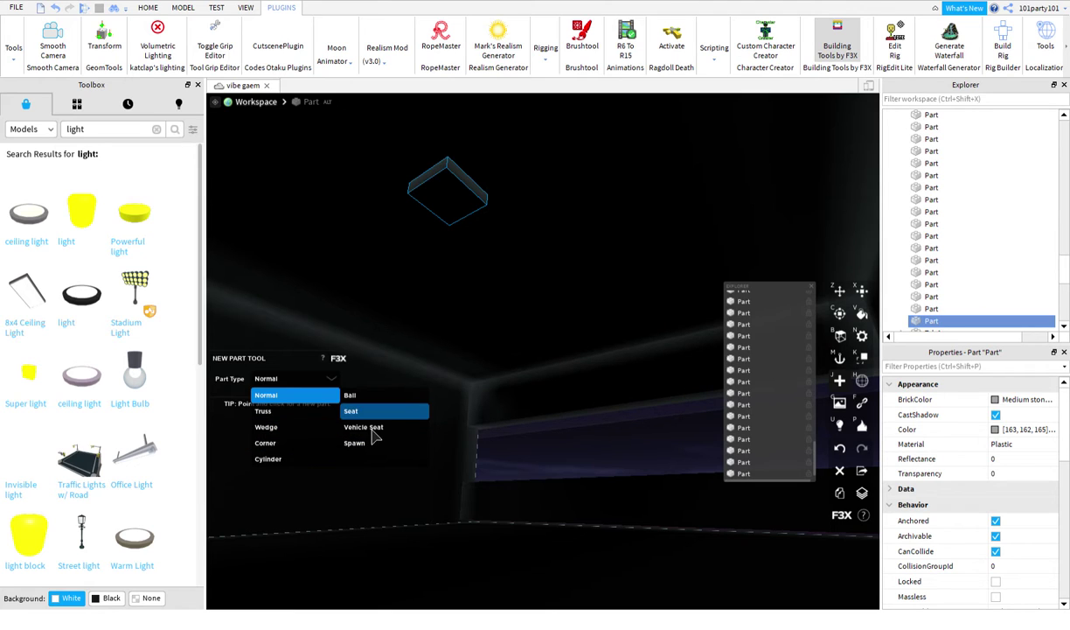
{"action": "left_click", "coordinate": [372, 396]}
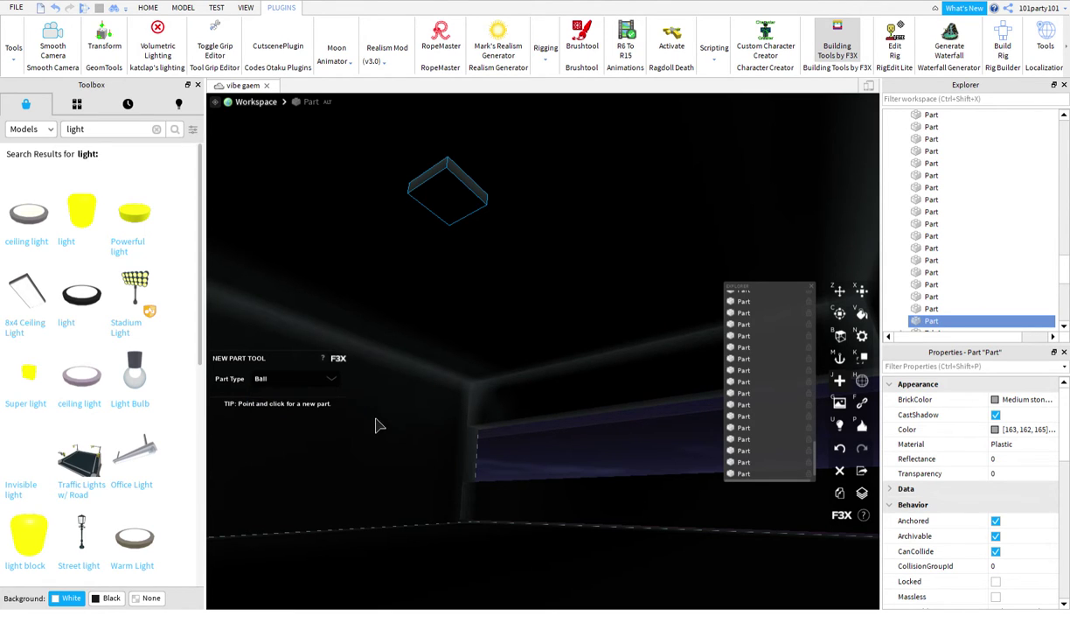
Step: Add a spot light to the square block on the ceiling
{"action": "right_click_drag", "start_coordinate": [488, 335], "coordinate": [488, 335]}
{"action": "left_click", "coordinate": [839, 424]}
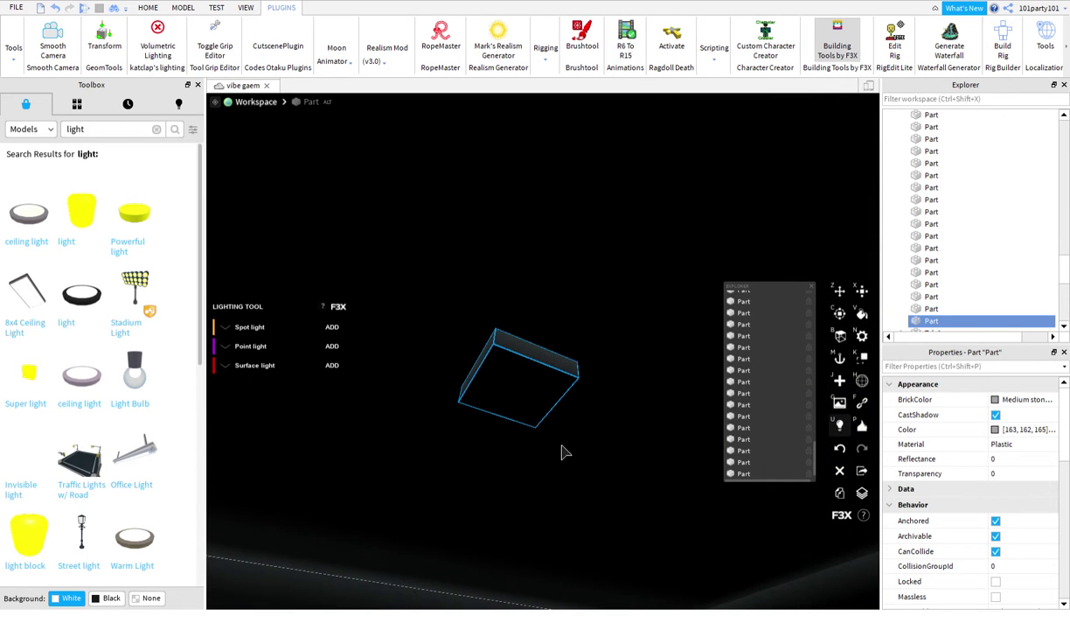
{"action": "left_click", "coordinate": [335, 329]}
{"action": "right_click_drag", "start_coordinate": [490, 367], "coordinate": [455, 363]}
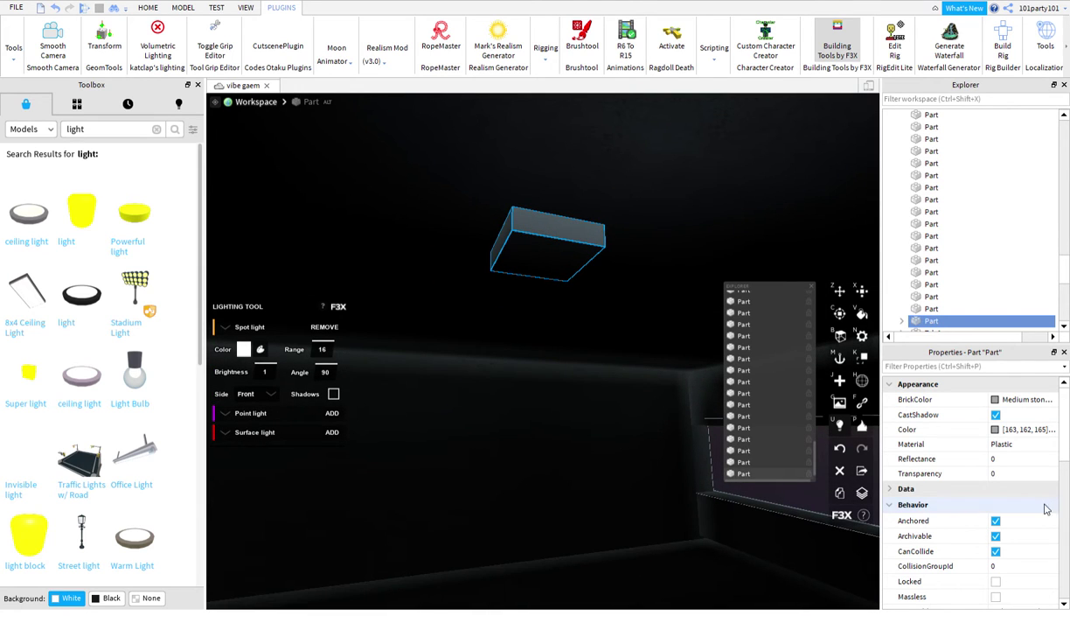
Step: Select the ceiling block's SpotLight object and reduce its range to 6
{"action": "left_click", "coordinate": [906, 321]}
{"action": "left_click", "coordinate": [951, 260]}
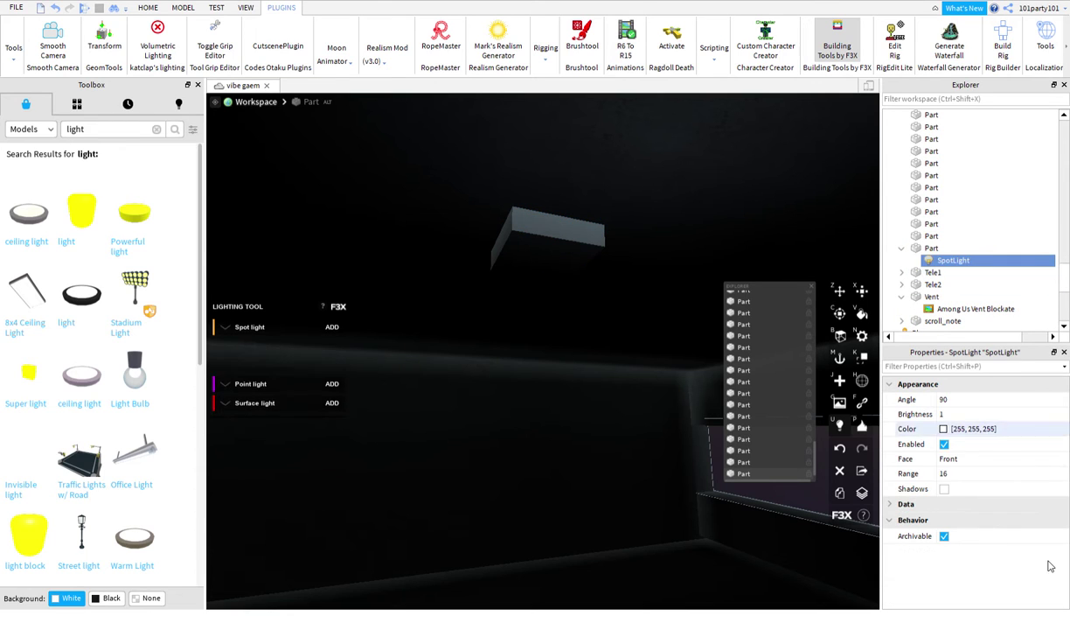
{"action": "left_click", "coordinate": [962, 476]}
{"action": "left_click_drag", "start_coordinate": [1003, 477], "coordinate": [980, 481]}
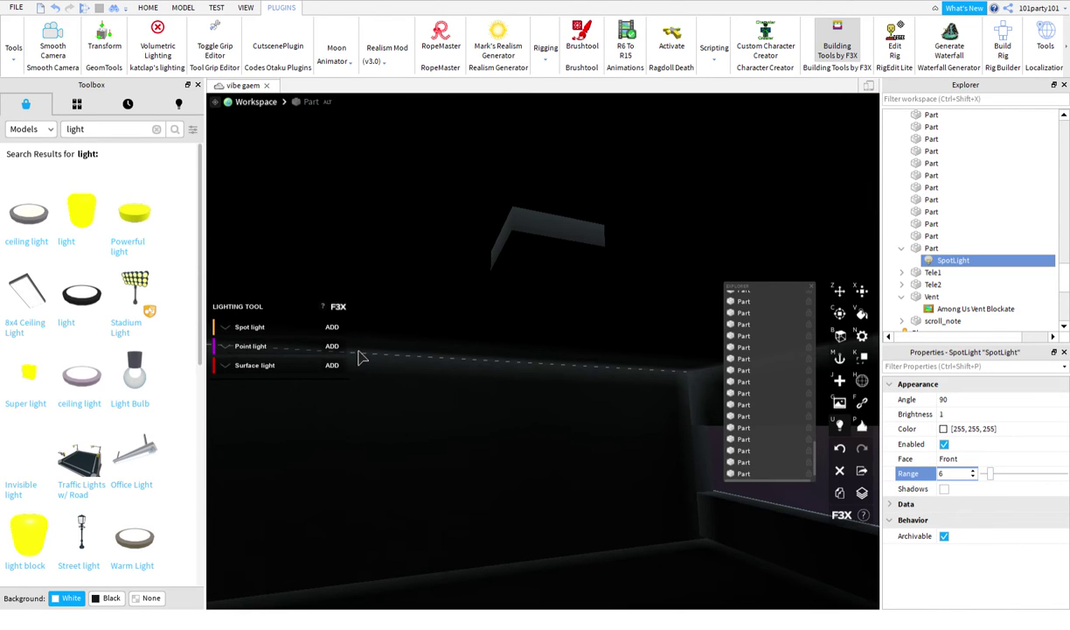
Step: Increase the SpotLight's brightness to 11.52
{"action": "left_click", "coordinate": [966, 415]}
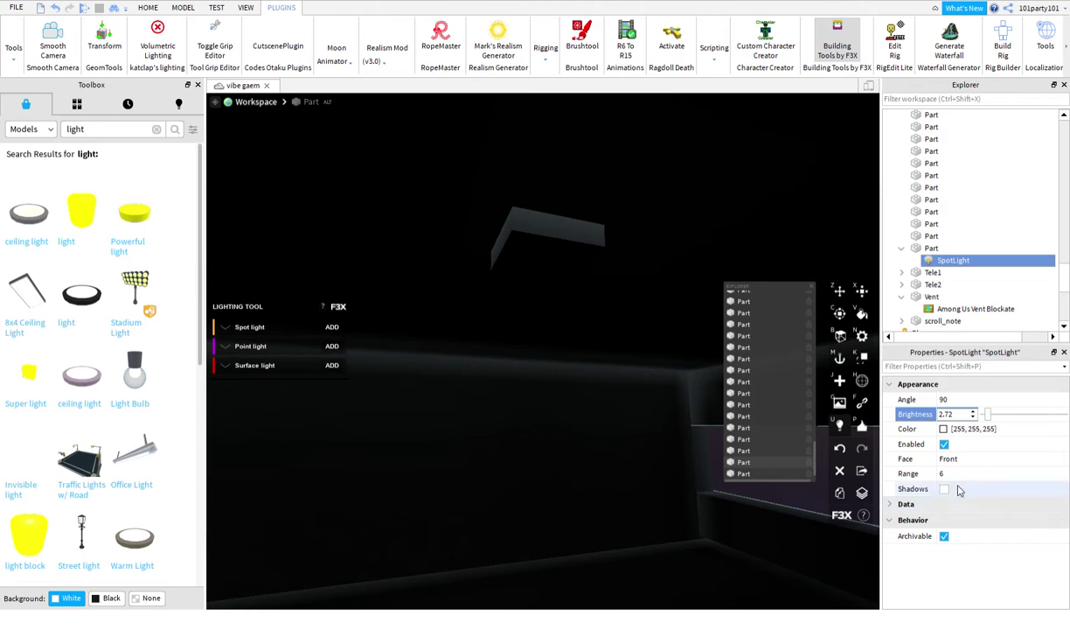
{"action": "left_click", "coordinate": [1002, 415]}
{"action": "left_click_drag", "start_coordinate": [989, 418], "coordinate": [1011, 412]}
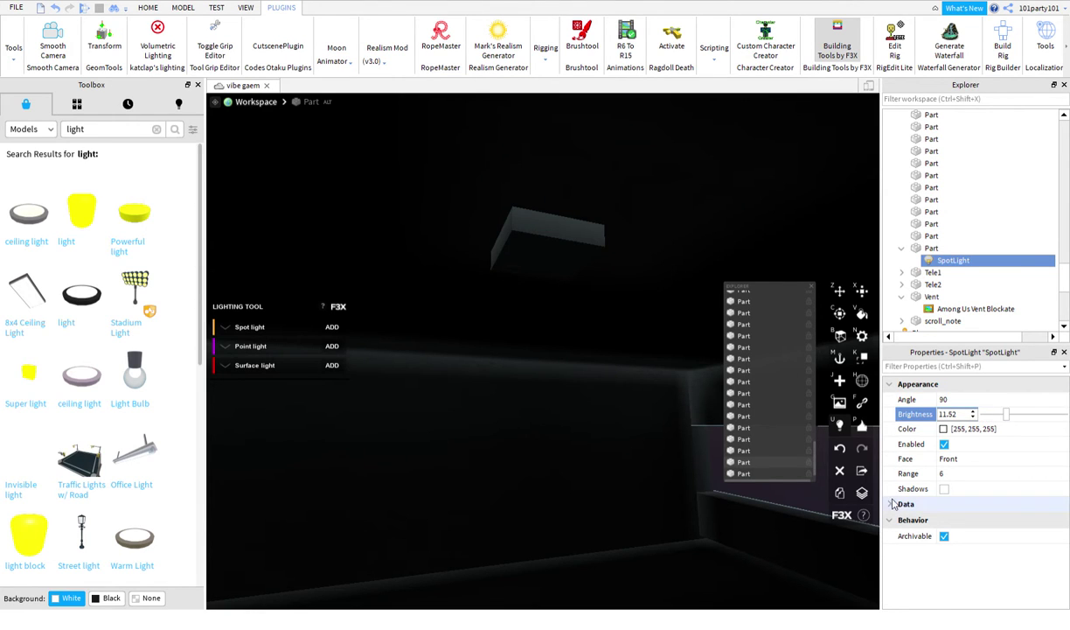
Step: Increase the ceiling block's SpotLight range to 54
{"action": "left_click", "coordinate": [955, 473]}
{"action": "left_click_drag", "start_coordinate": [991, 473], "coordinate": [1049, 473]}
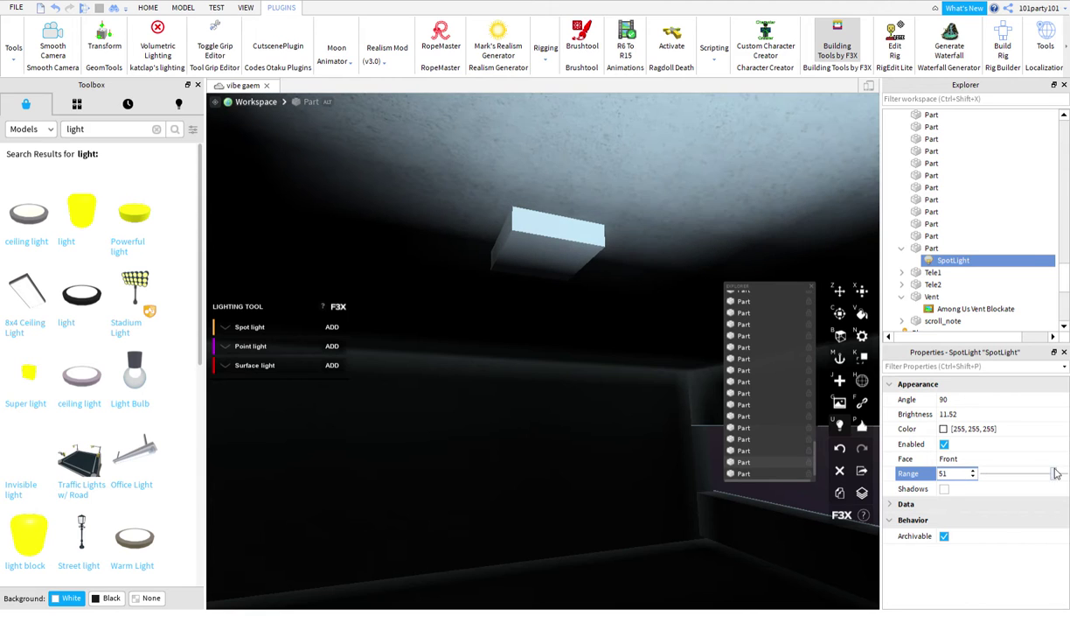
{"action": "left_click", "coordinate": [615, 252]}
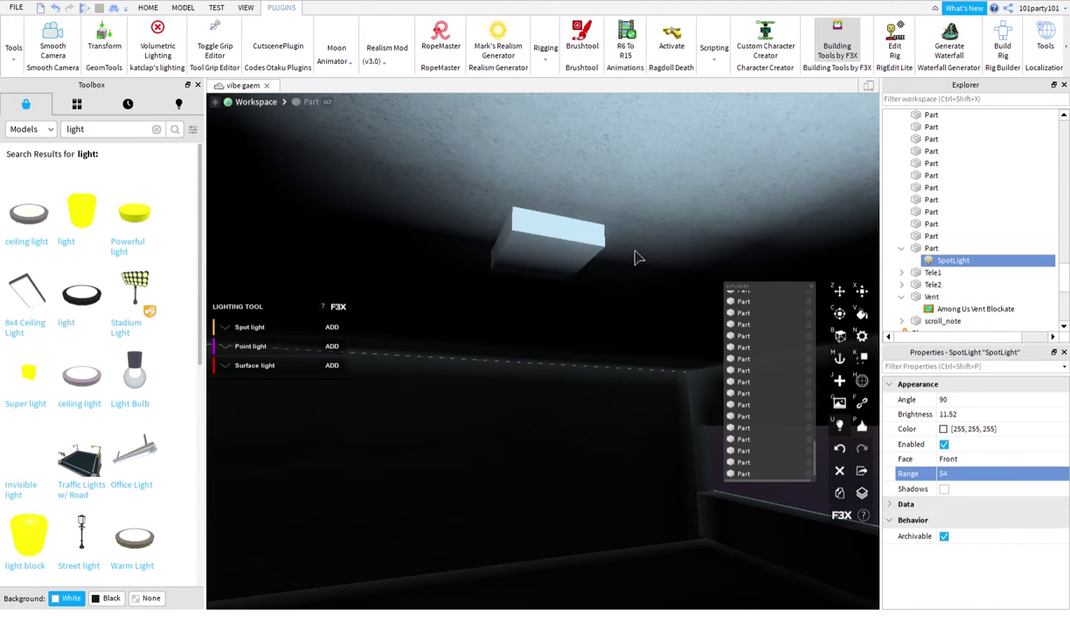
Step: Move the light block about 9.3 studs down from the ceiling
{"action": "left_click", "coordinate": [605, 253]}
{"action": "key", "text": "z"}
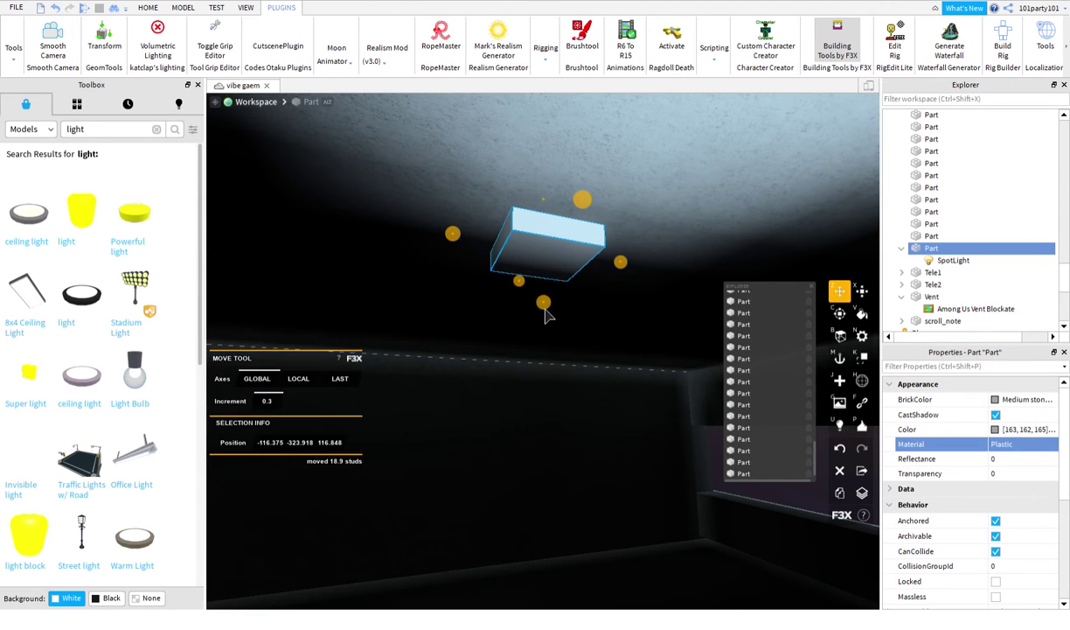
{"action": "left_click_drag", "start_coordinate": [543, 303], "coordinate": [577, 334]}
{"action": "right_click_drag", "start_coordinate": [558, 307], "coordinate": [564, 314]}
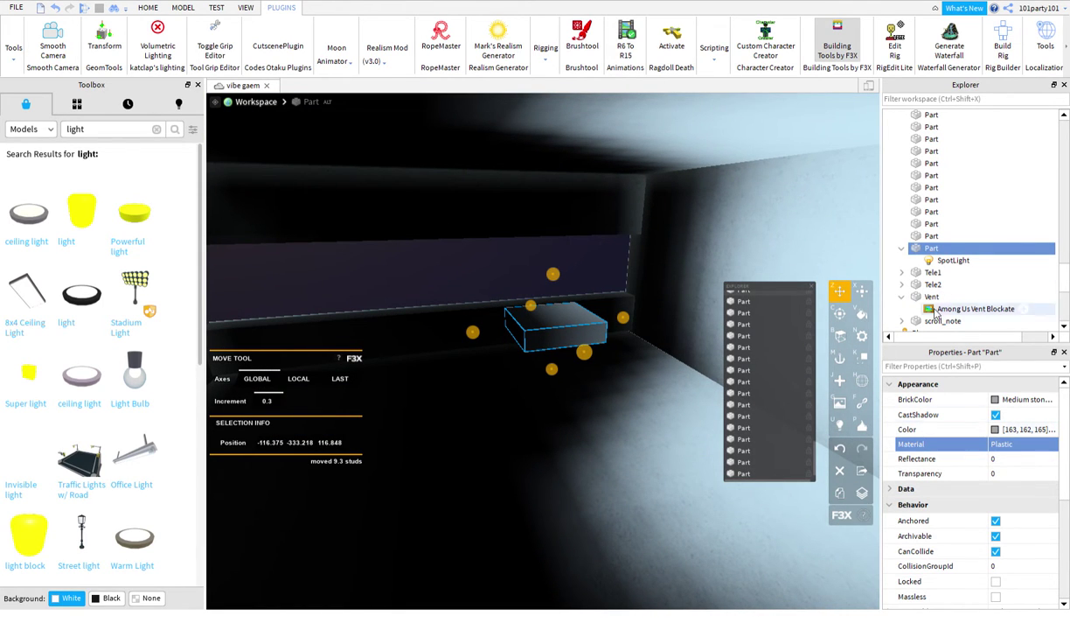
Step: Widen the SpotLight's angle to 180 degrees
{"action": "left_click", "coordinate": [922, 262]}
{"action": "left_click", "coordinate": [1028, 402]}
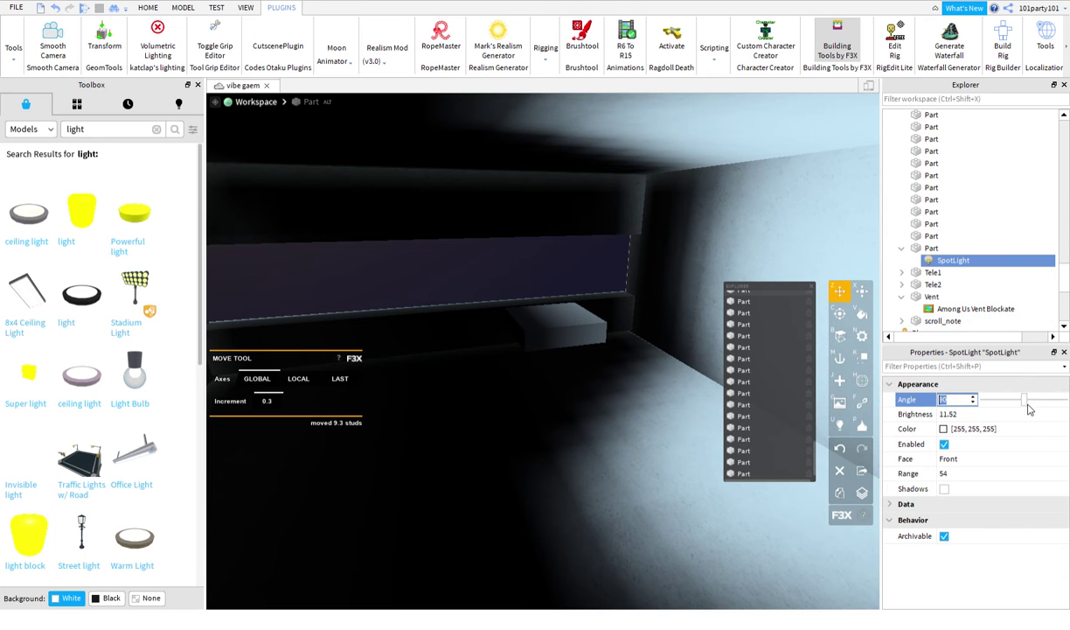
{"action": "left_click_drag", "start_coordinate": [1025, 404], "coordinate": [1065, 399]}
{"action": "right_click_drag", "start_coordinate": [444, 349], "coordinate": [444, 349]}
Step: Try rotating the light block by 30 degrees, and undo that rotation
{"action": "left_click", "coordinate": [574, 329]}
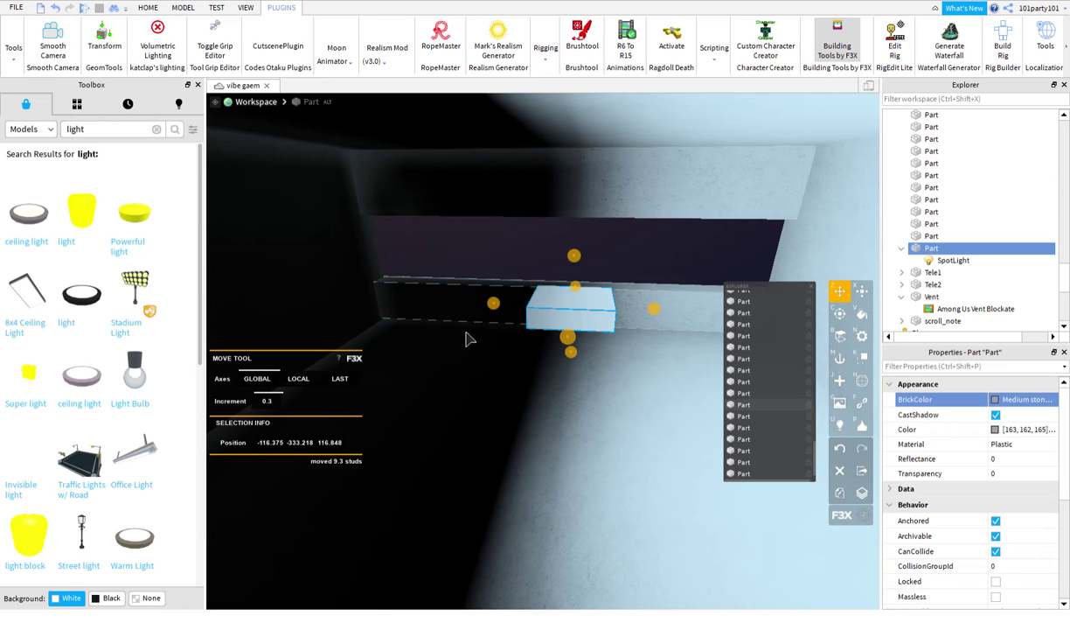
{"action": "key", "text": "c"}
{"action": "left_click_drag", "start_coordinate": [576, 201], "coordinate": [646, 243]}
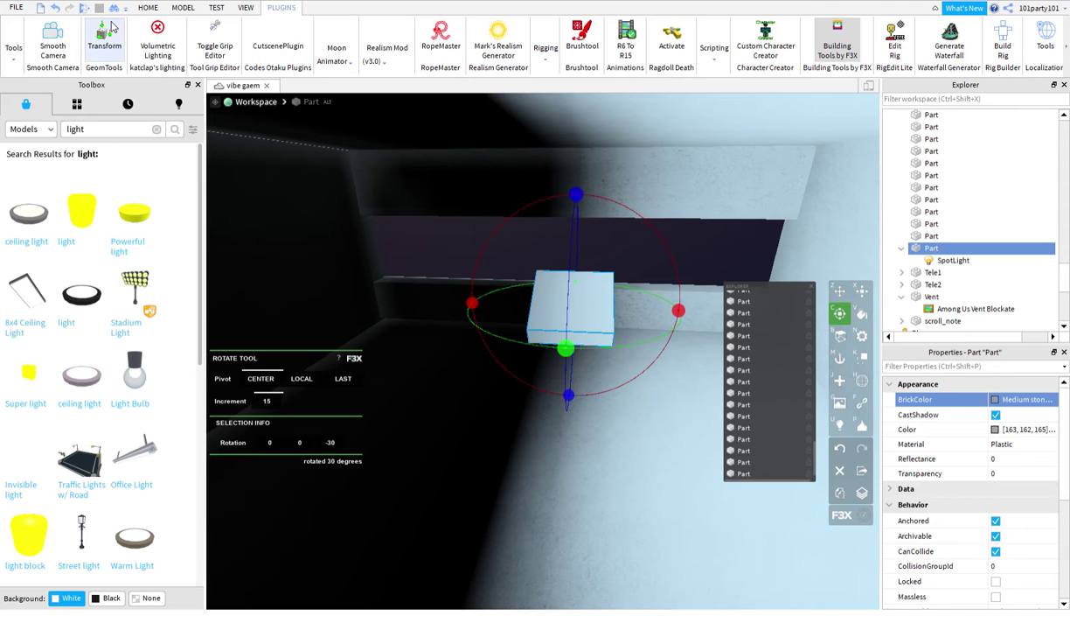
{"action": "left_click", "coordinate": [58, 7]}
Step: Rotate the light block so its light shines down onto the floor, and resize it into a thin, flat square slab
{"action": "right_click_drag", "start_coordinate": [413, 242], "coordinate": [456, 291]}
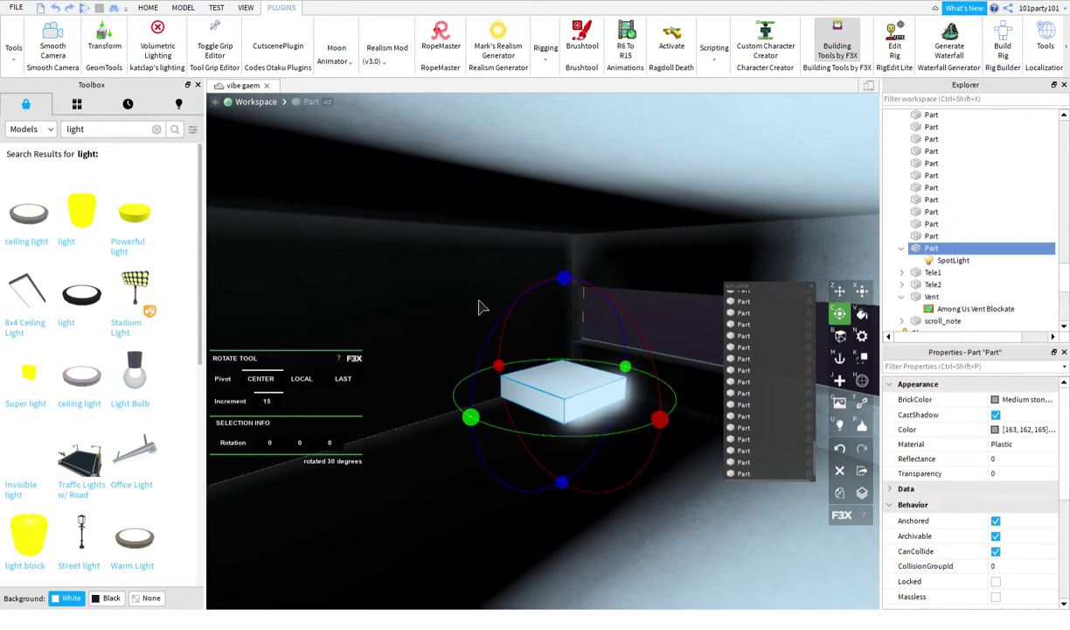
{"action": "left_click_drag", "start_coordinate": [661, 423], "coordinate": [587, 506]}
{"action": "key", "text": "x"}
{"action": "left_click_drag", "start_coordinate": [562, 297], "coordinate": [584, 391]}
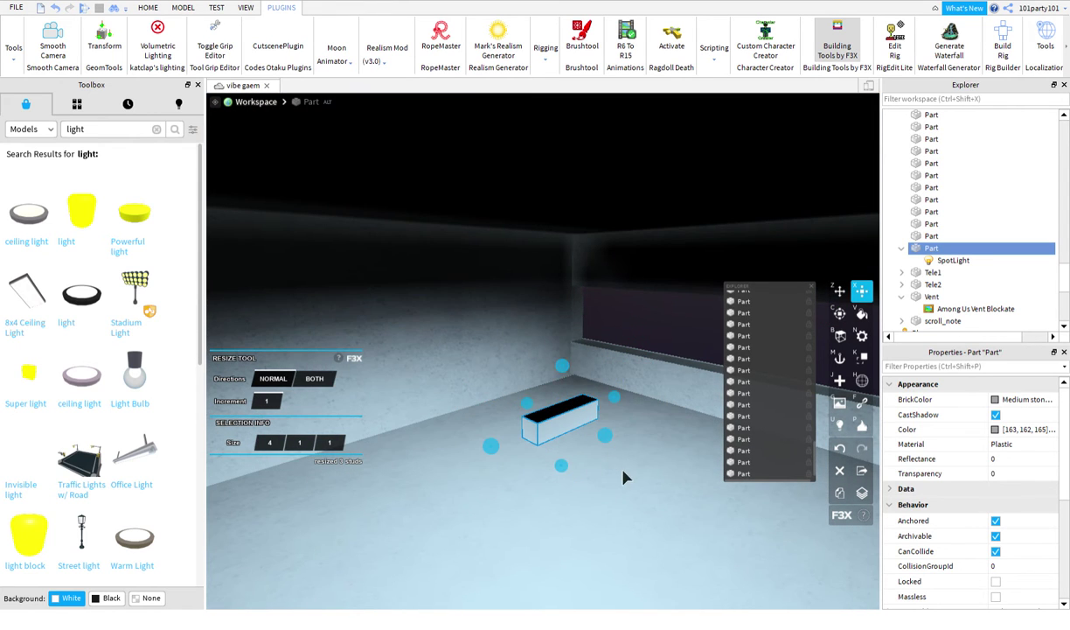
{"action": "left_click_drag", "start_coordinate": [644, 472], "coordinate": [672, 479]}
Step: Move the light block about 11.4 studs up, against the room's ceiling
{"action": "key", "text": "z"}
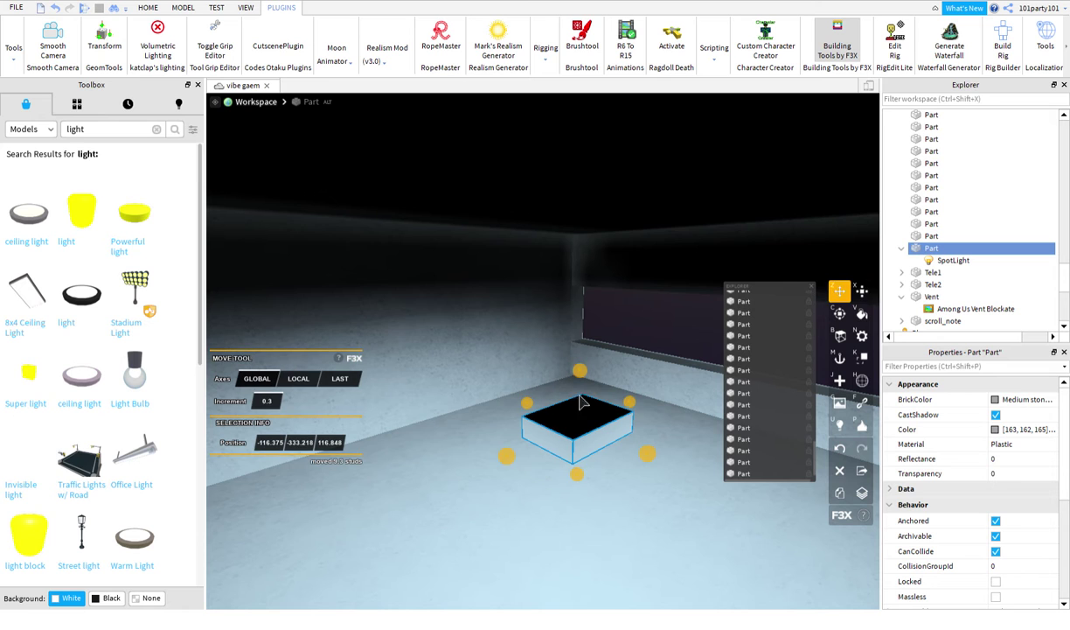
{"action": "left_click_drag", "start_coordinate": [600, 400], "coordinate": [604, 297]}
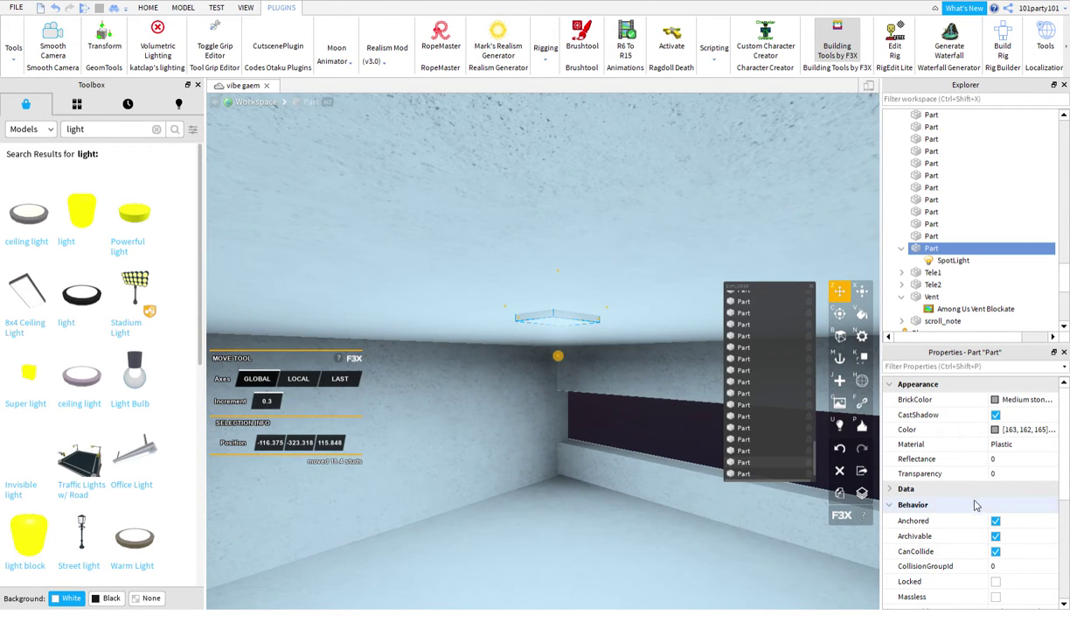
Step: Select the ceiling block's SpotLight object and reduce its brightness to 3.34
{"action": "left_click", "coordinate": [920, 260]}
{"action": "right_click_drag", "start_coordinate": [779, 342], "coordinate": [779, 343]}
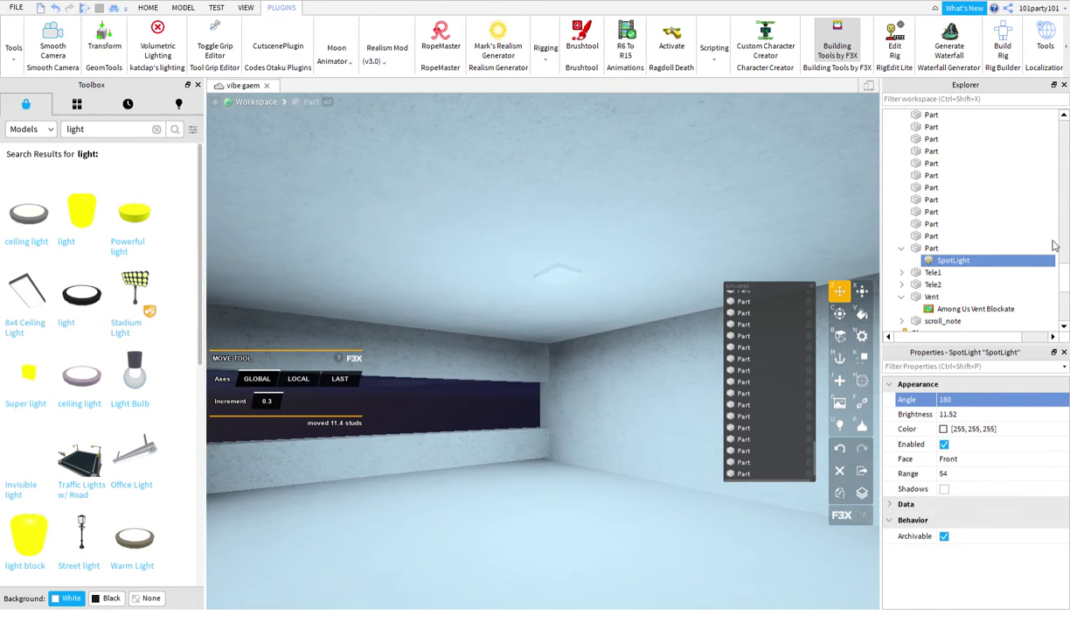
{"action": "left_click", "coordinate": [947, 474]}
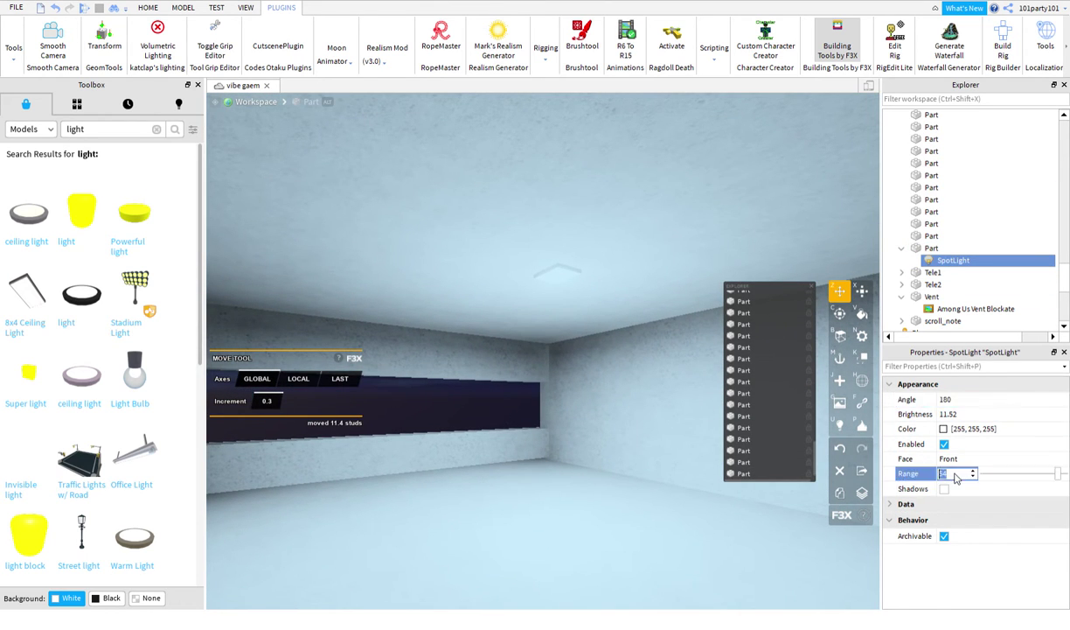
{"action": "left_click", "coordinate": [960, 400]}
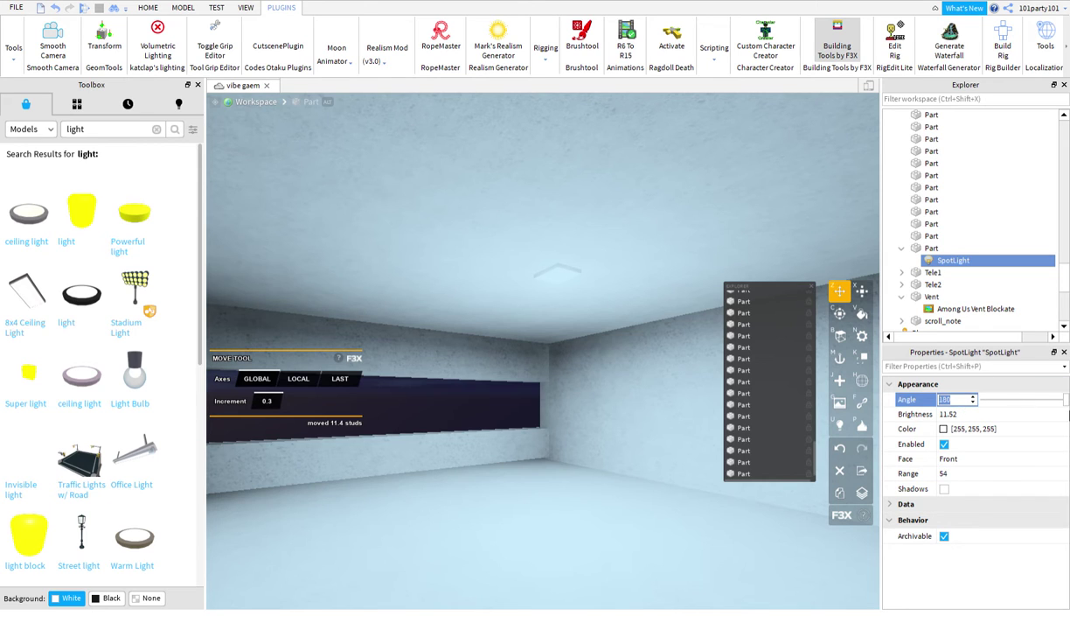
{"action": "left_click", "coordinate": [1036, 476]}
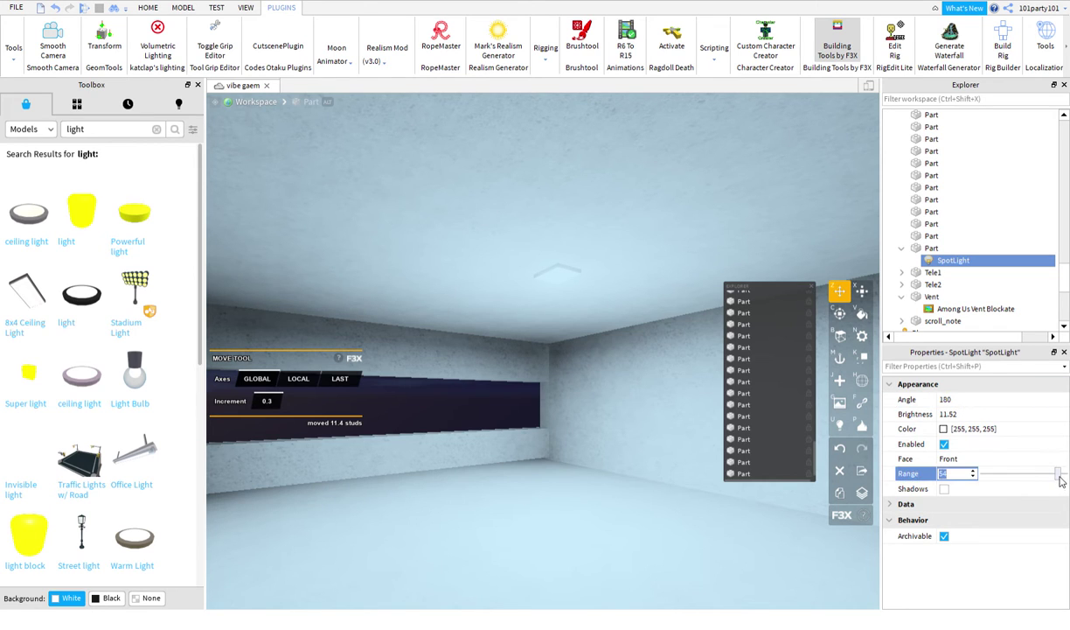
{"action": "left_click", "coordinate": [1011, 413]}
{"action": "type", "text": "1"}
{"action": "left_click_drag", "start_coordinate": [988, 419], "coordinate": [992, 420]}
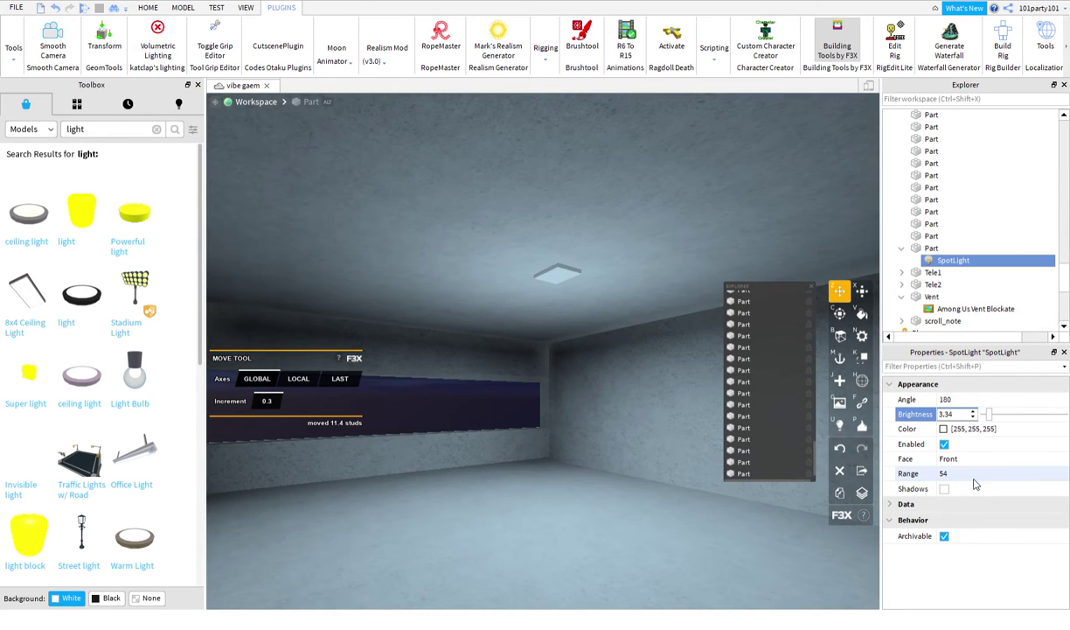
Step: Set the SpotLight's range to 57 and close the F3X building tools
{"action": "left_click", "coordinate": [1014, 477]}
{"action": "mouse_move", "coordinate": [1061, 479]}
{"action": "left_mouse_down"}
{"action": "mouse_move", "coordinate": [1042, 478]}
{"action": "mouse_move", "coordinate": [1059, 481]}
{"action": "left_mouse_up"}
{"action": "right_click_drag", "start_coordinate": [391, 417], "coordinate": [397, 418]}
{"action": "key", "text": "w"}
{"action": "left_click", "coordinate": [826, 40]}
Step: Select all parts of the tunnel and room from outside and group them into one model
{"action": "right_click_drag", "start_coordinate": [487, 313], "coordinate": [489, 310]}
{"action": "key", "text": "w"}
{"action": "scroll", "coordinate": [489, 310], "scroll_direction": "up", "scroll_amount": 6}
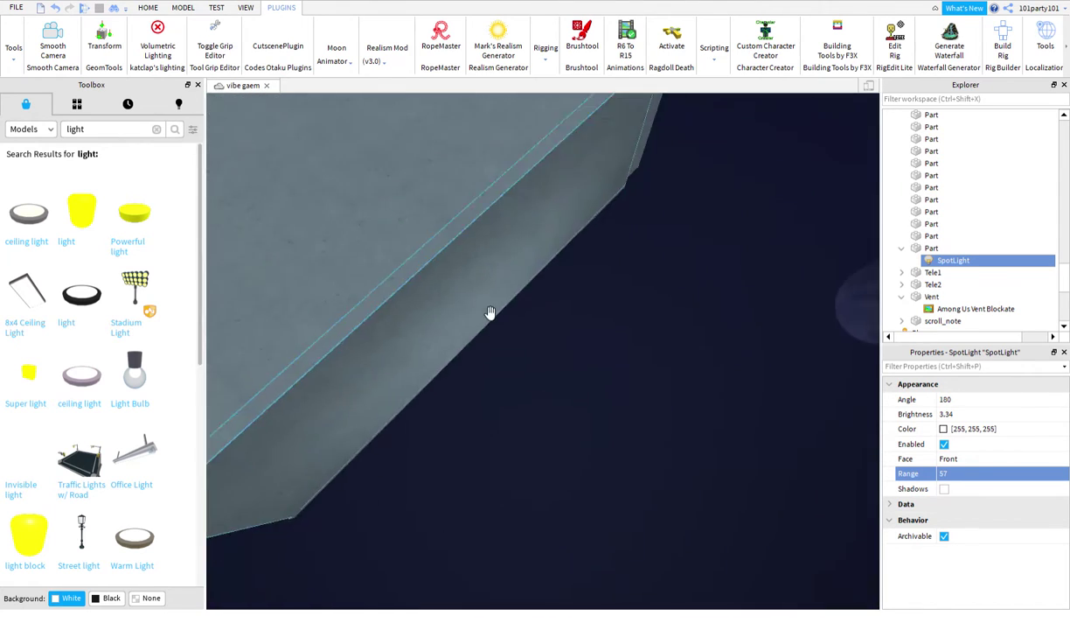
{"action": "scroll", "coordinate": [485, 311], "scroll_direction": "down", "scroll_amount": 10}
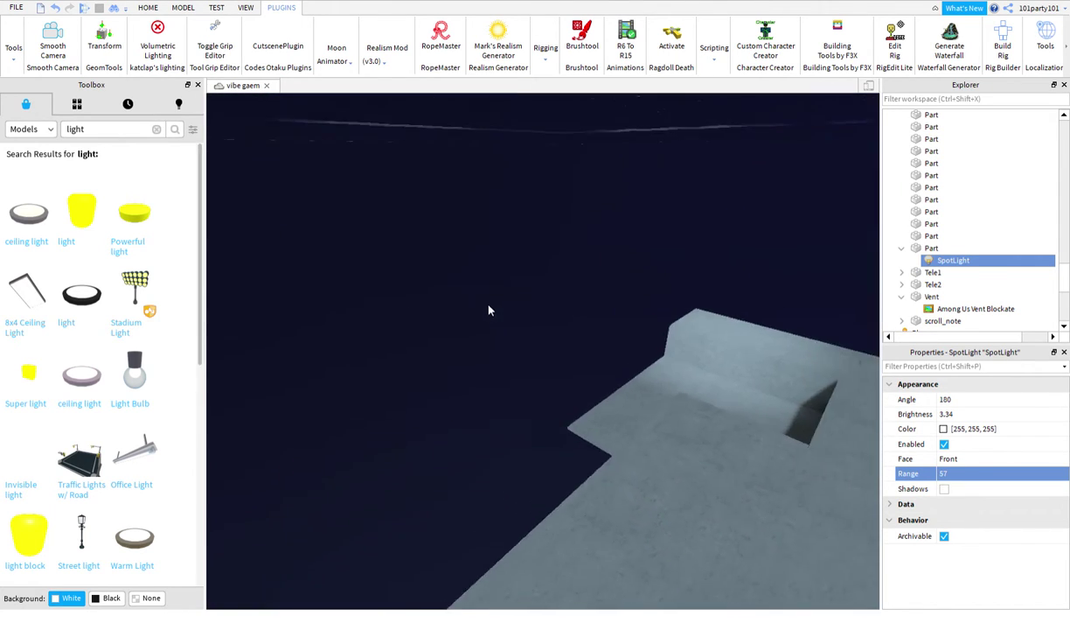
{"action": "left_click_drag", "start_coordinate": [401, 313], "coordinate": [633, 516]}
{"action": "left_click", "coordinate": [617, 275]}
{"action": "right_click_drag", "start_coordinate": [617, 274], "coordinate": [618, 271]}
{"action": "key", "text": "s"}
{"action": "key", "text": "a"}
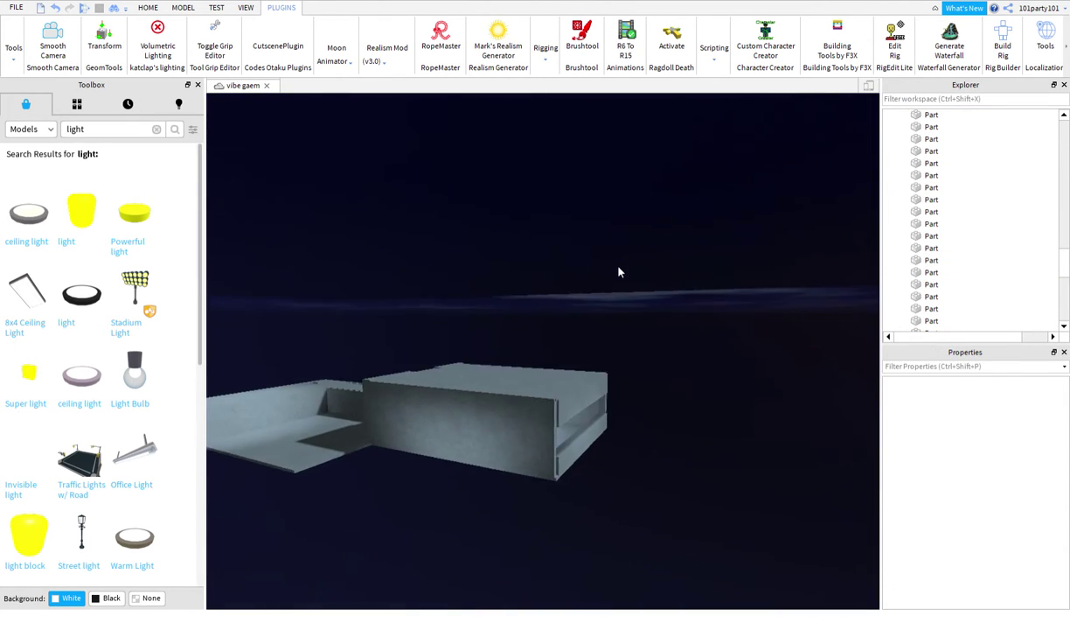
{"action": "left_click_drag", "start_coordinate": [333, 334], "coordinate": [736, 452]}
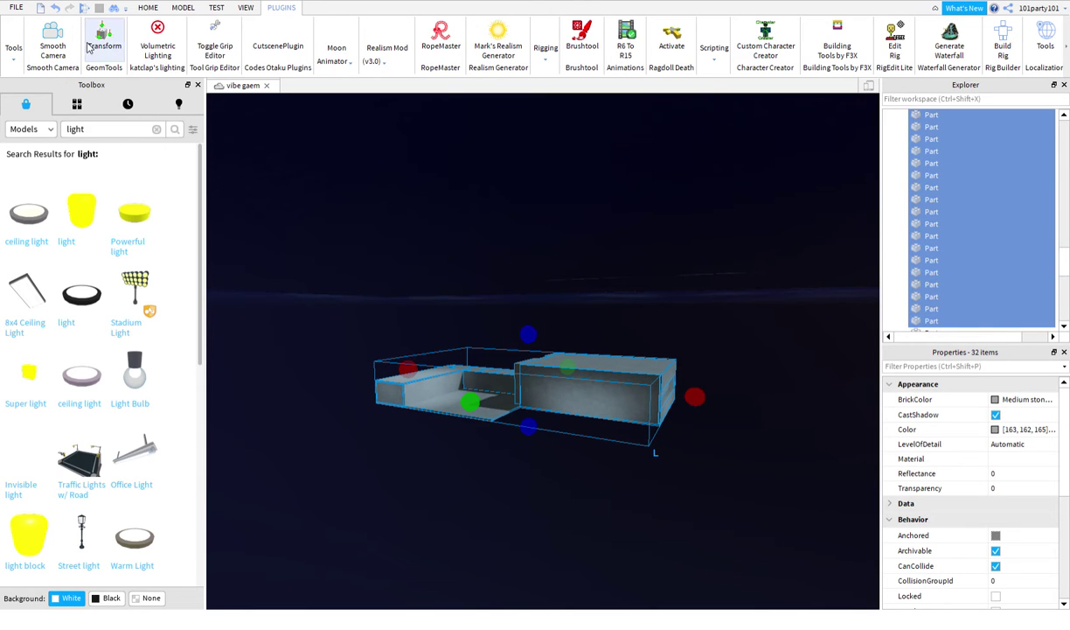
{"action": "left_click", "coordinate": [147, 7]}
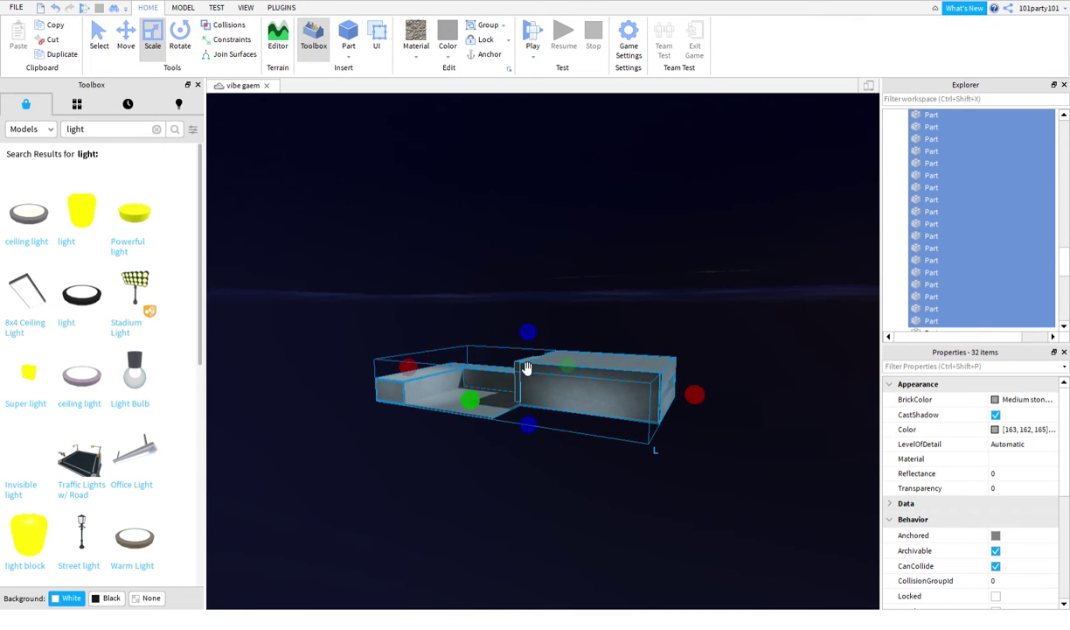
{"action": "key", "text": "ctrl+g"}
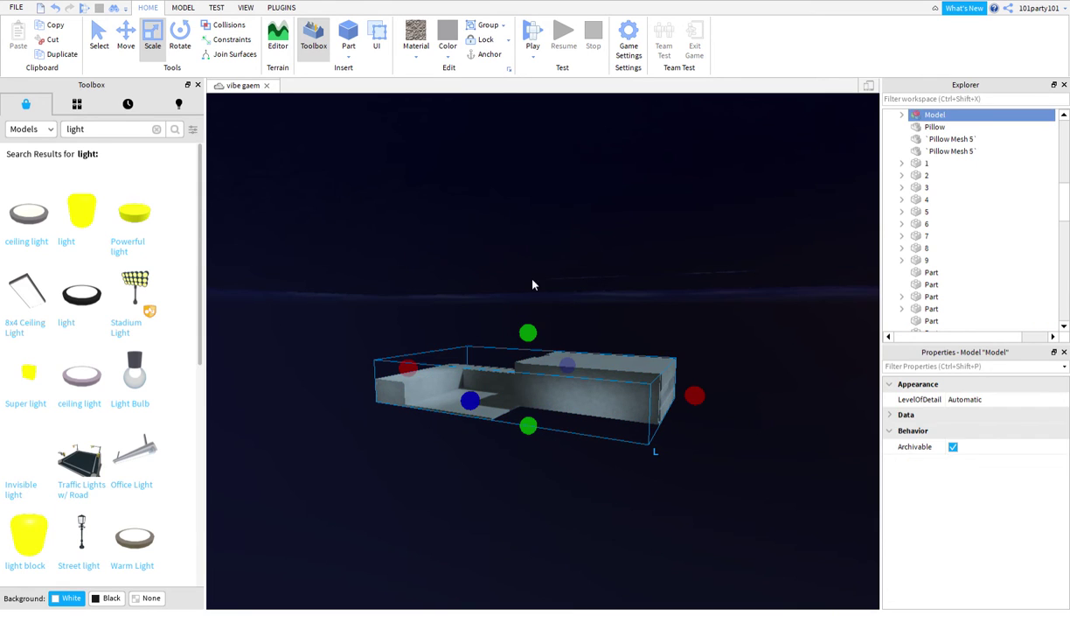
Step: Reselect the grouped tunnel and room model and anchor it
{"action": "left_click", "coordinate": [527, 278]}
{"action": "left_click", "coordinate": [527, 394]}
{"action": "key", "text": "w"}
{"action": "right_click_drag", "start_coordinate": [735, 187], "coordinate": [736, 186]}
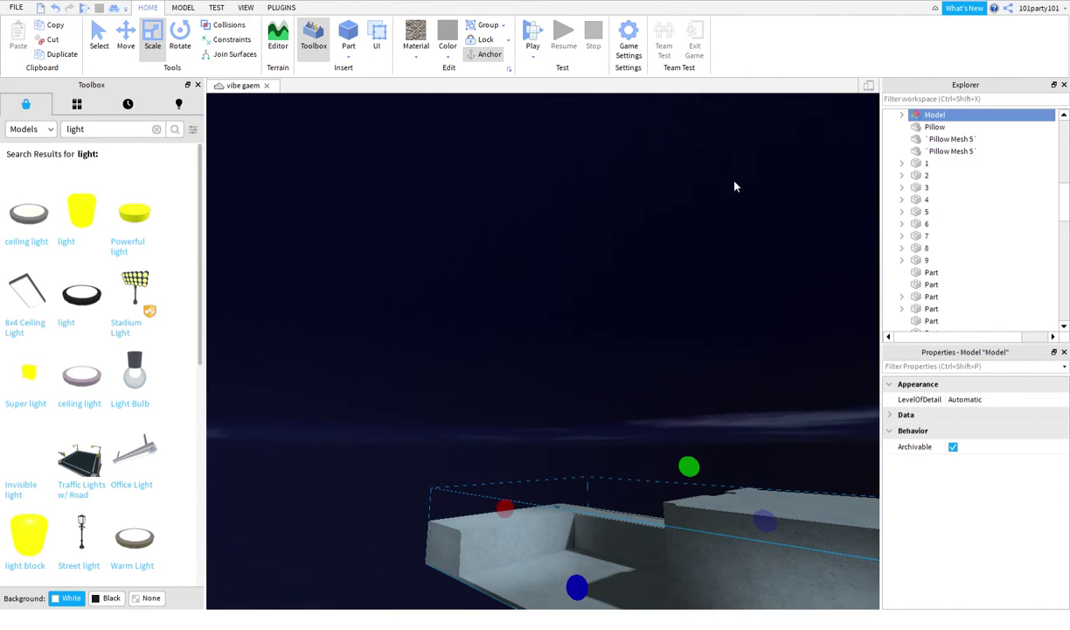
Step: Filter the workspace objects by "tel", select the Tele1 part and bring it into view
{"action": "left_click", "coordinate": [997, 100]}
{"action": "type", "text": "te"}
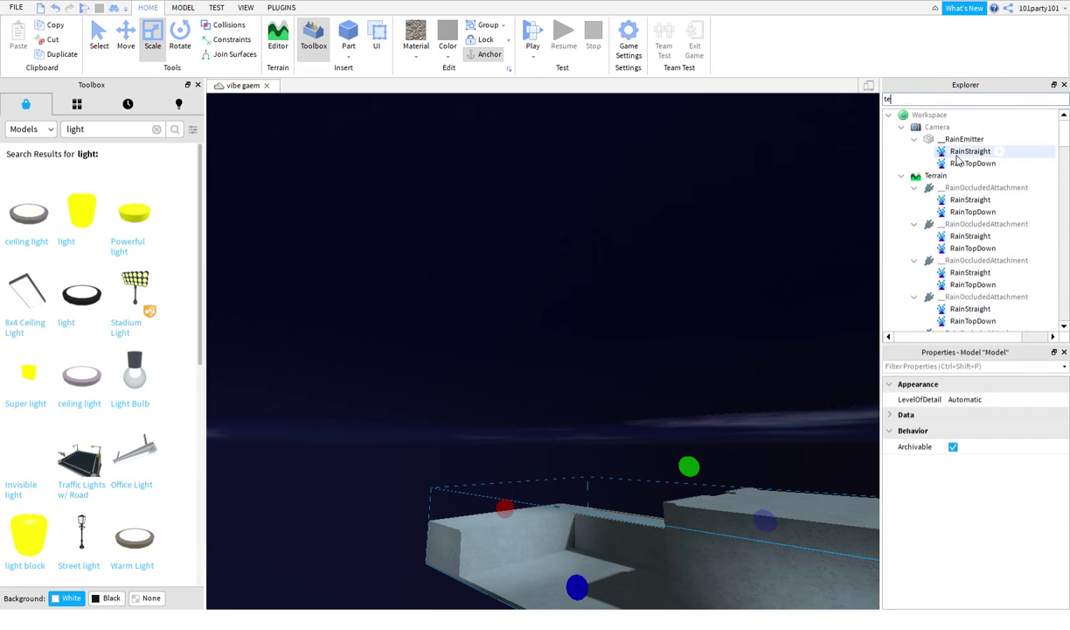
{"action": "type", "text": "l"}
{"action": "left_click", "coordinate": [933, 140]}
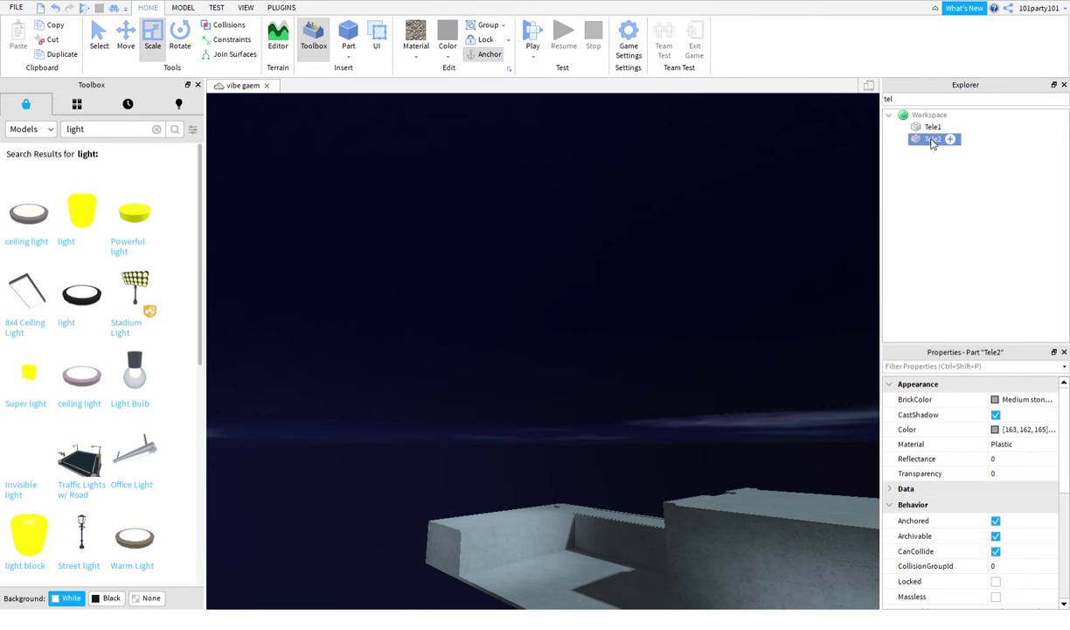
{"action": "key", "text": "f"}
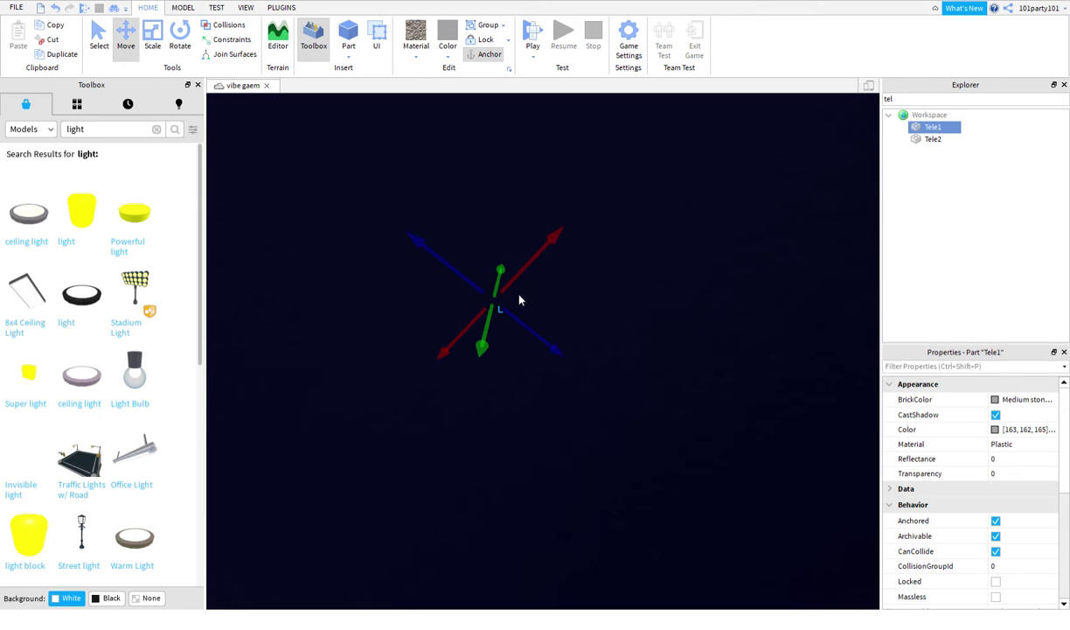
{"action": "right_click_drag", "start_coordinate": [531, 289], "coordinate": [613, 390]}
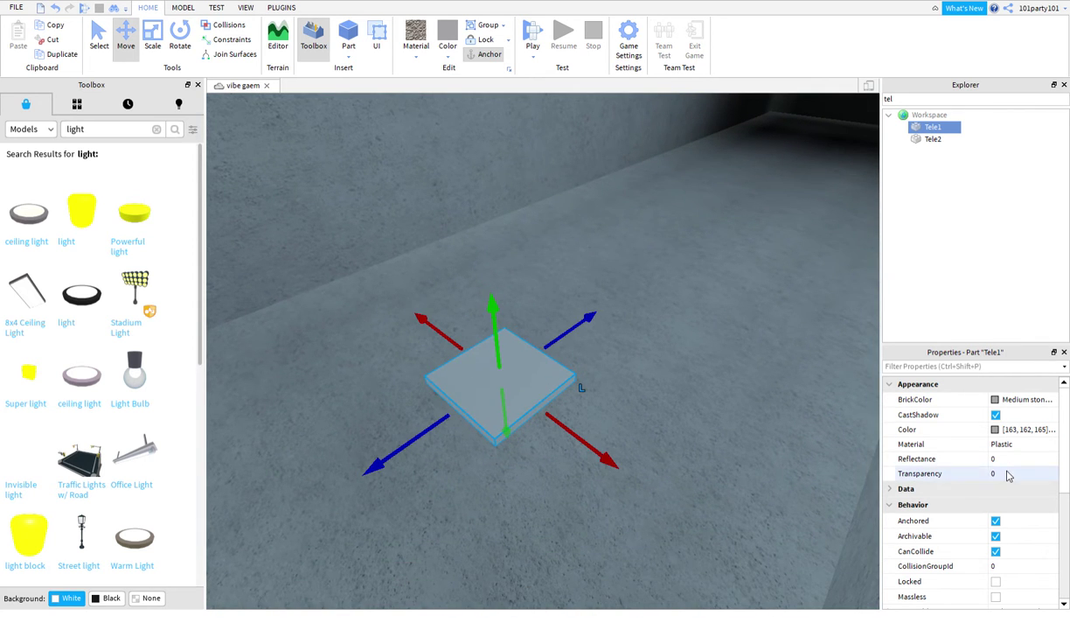
Step: Set the Tele1 part's transparency to 1
{"action": "left_click", "coordinate": [993, 473]}
{"action": "type", "text": "1"}
{"action": "right_click_drag", "start_coordinate": [570, 184], "coordinate": [217, 45]}
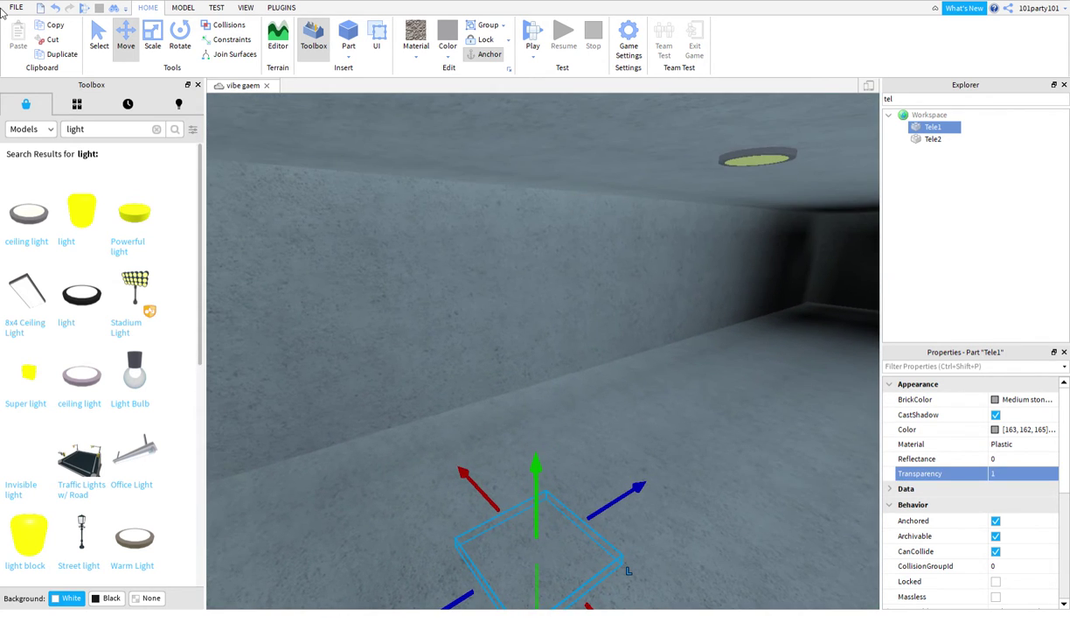
Step: Move the Tele1 part off the floor and up onto the tunnel's end wall
{"action": "right_click_drag", "start_coordinate": [373, 288], "coordinate": [569, 262]}
{"action": "scroll", "coordinate": [411, 306], "scroll_direction": "up", "scroll_amount": 3}
{"action": "scroll", "coordinate": [568, 263], "scroll_direction": "down", "scroll_amount": 3}
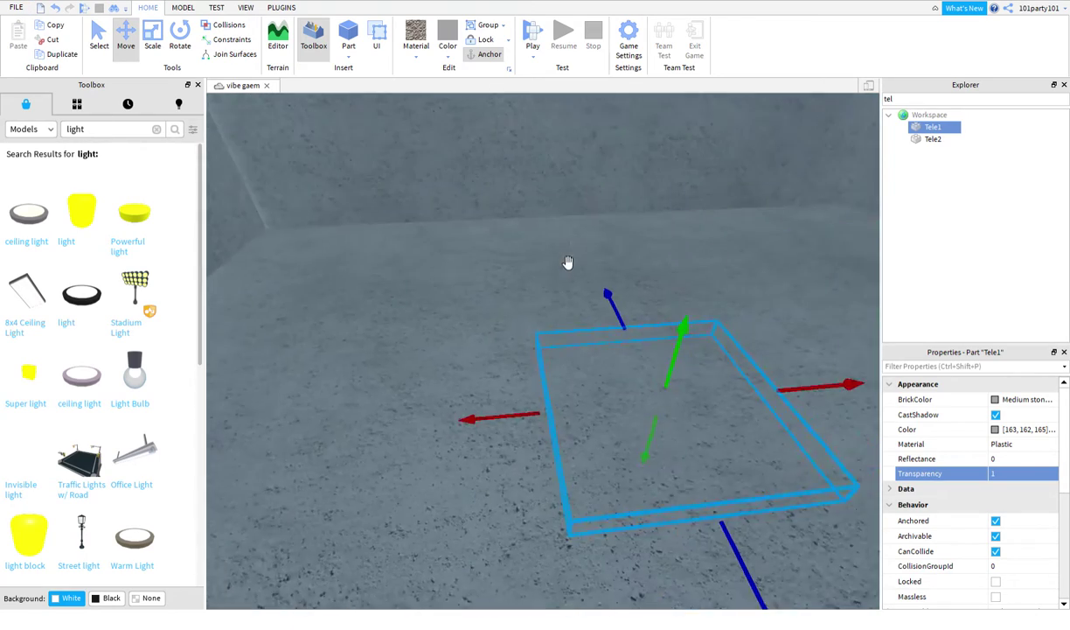
{"action": "scroll", "coordinate": [588, 430], "scroll_direction": "down", "scroll_amount": 5}
{"action": "left_click_drag", "start_coordinate": [554, 377], "coordinate": [551, 365]}
{"action": "right_click_drag", "start_coordinate": [554, 377], "coordinate": [552, 364]}
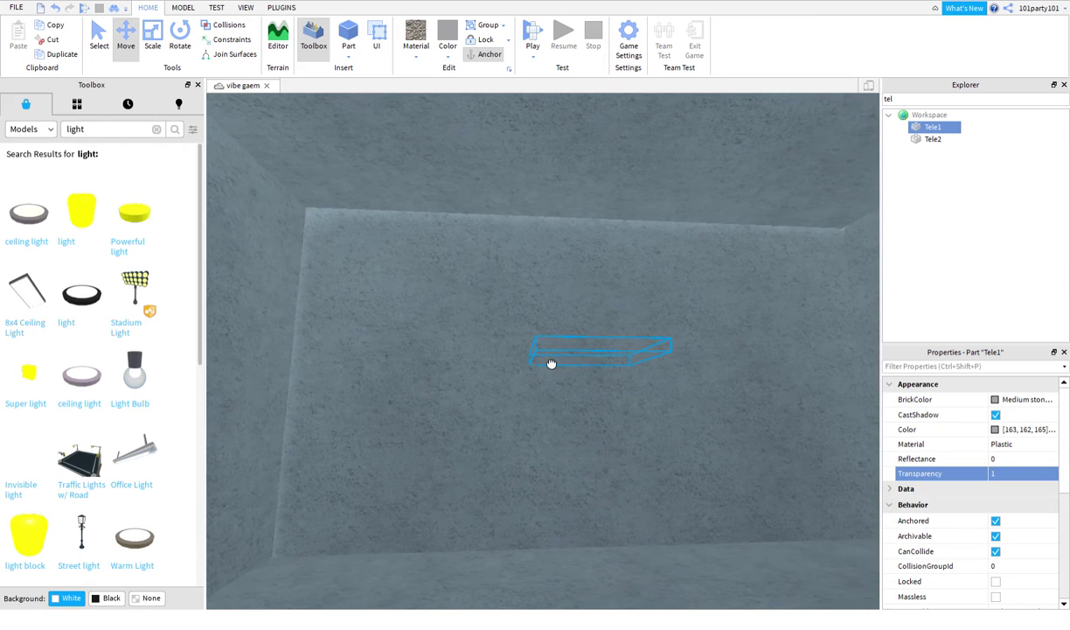
{"action": "left_click_drag", "start_coordinate": [552, 365], "coordinate": [552, 364]}
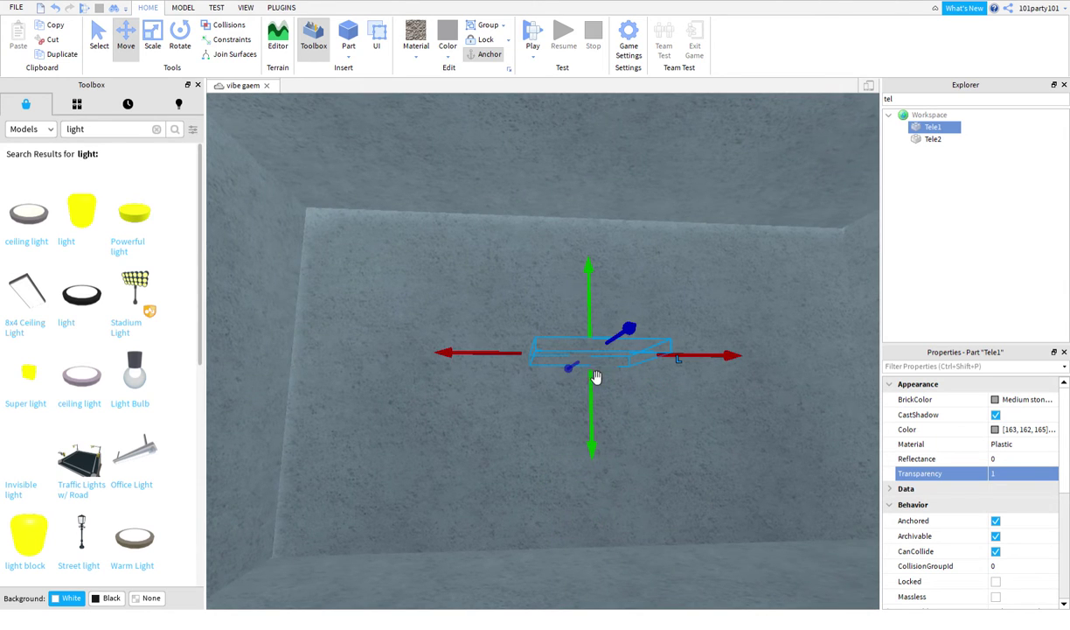
Step: Scale the Tele1 part taller and thinner into an upright square panel on the wall
{"action": "left_click", "coordinate": [144, 44]}
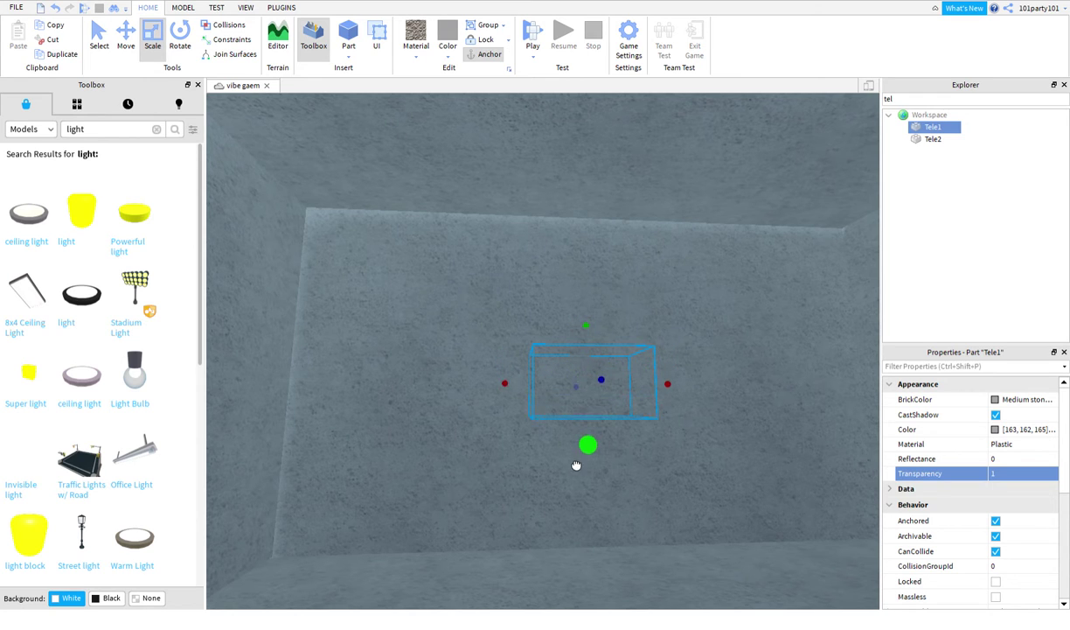
{"action": "left_click_drag", "start_coordinate": [576, 502], "coordinate": [572, 520]}
{"action": "left_click_drag", "start_coordinate": [610, 415], "coordinate": [595, 411]}
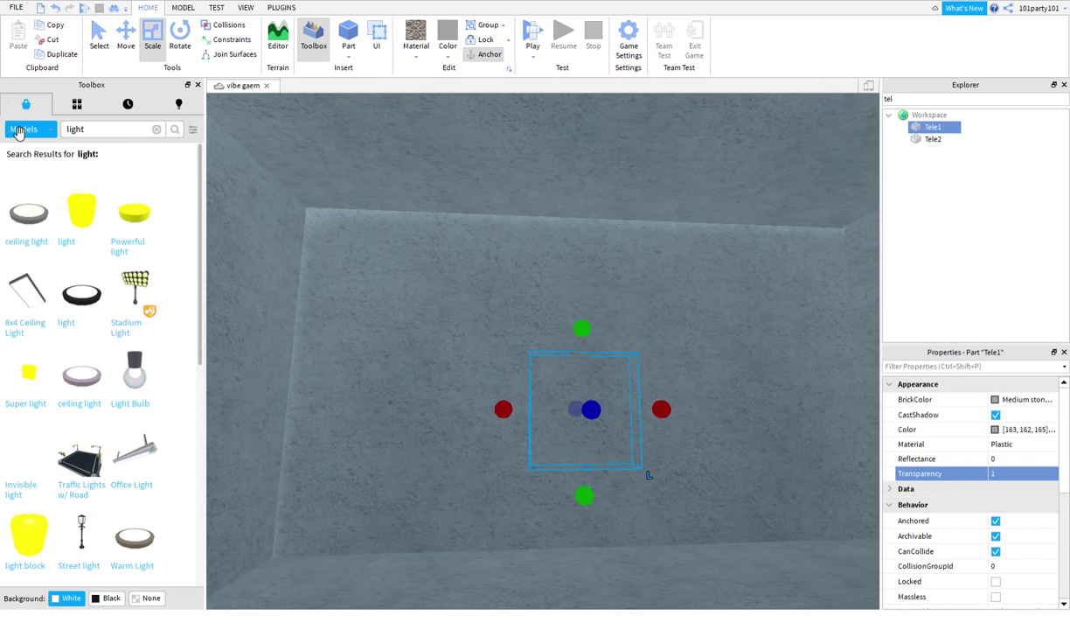
Step: Switch the toolbox category to Images and search for "vent"
{"action": "left_click", "coordinate": [25, 163]}
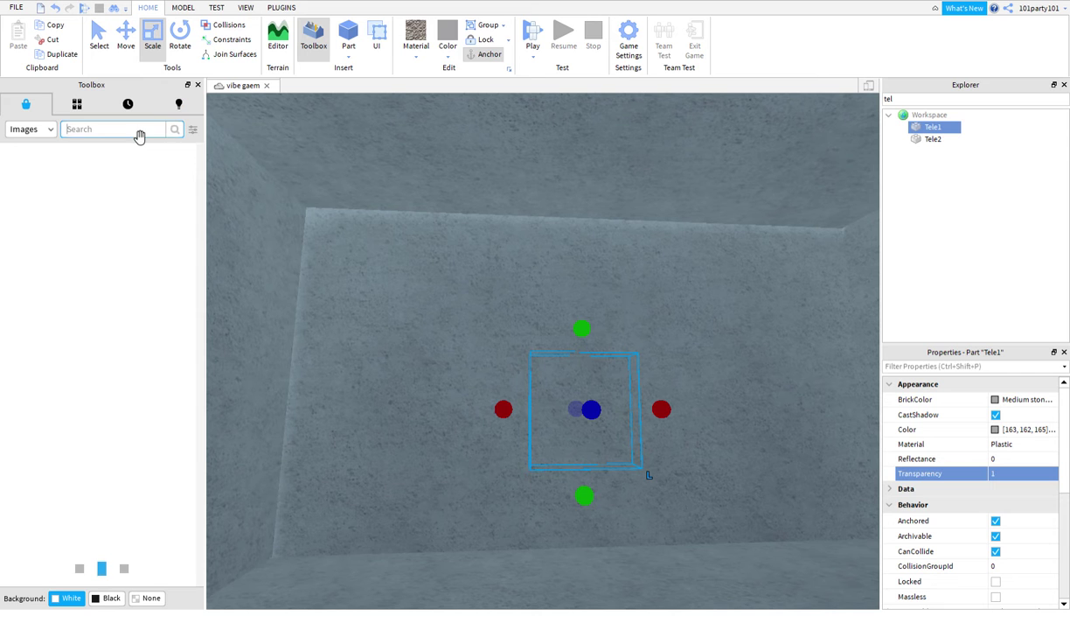
{"action": "type", "text": "vent"}
{"action": "key", "text": "Return"}
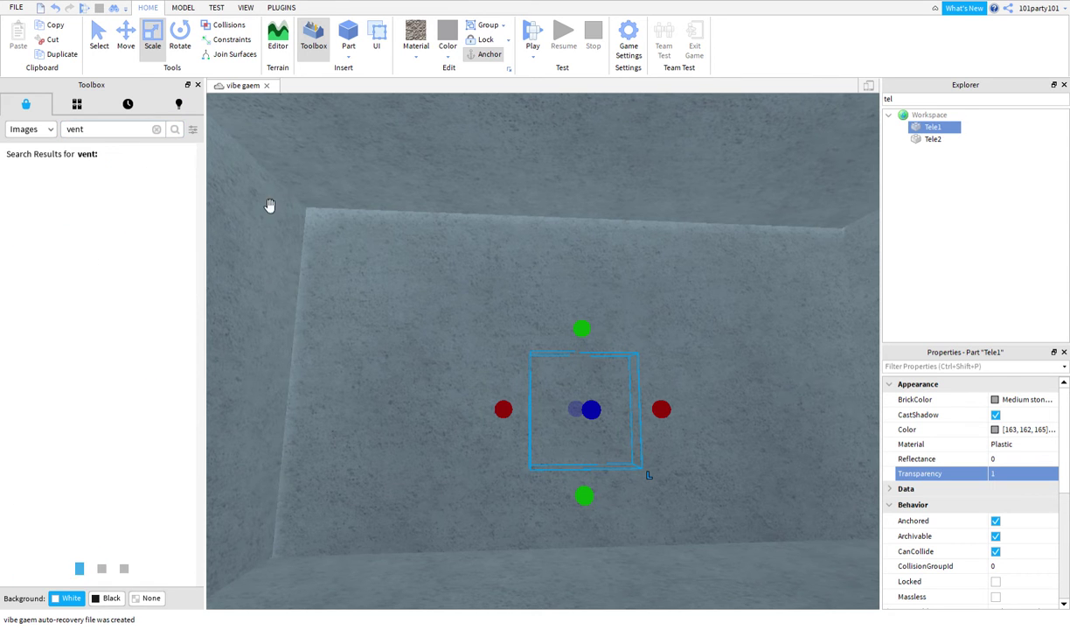
Step: Apply the dark slatted vent image from the search results to the front face of the Tele1 panel
{"action": "scroll", "coordinate": [408, 255], "scroll_direction": "up", "scroll_amount": 3}
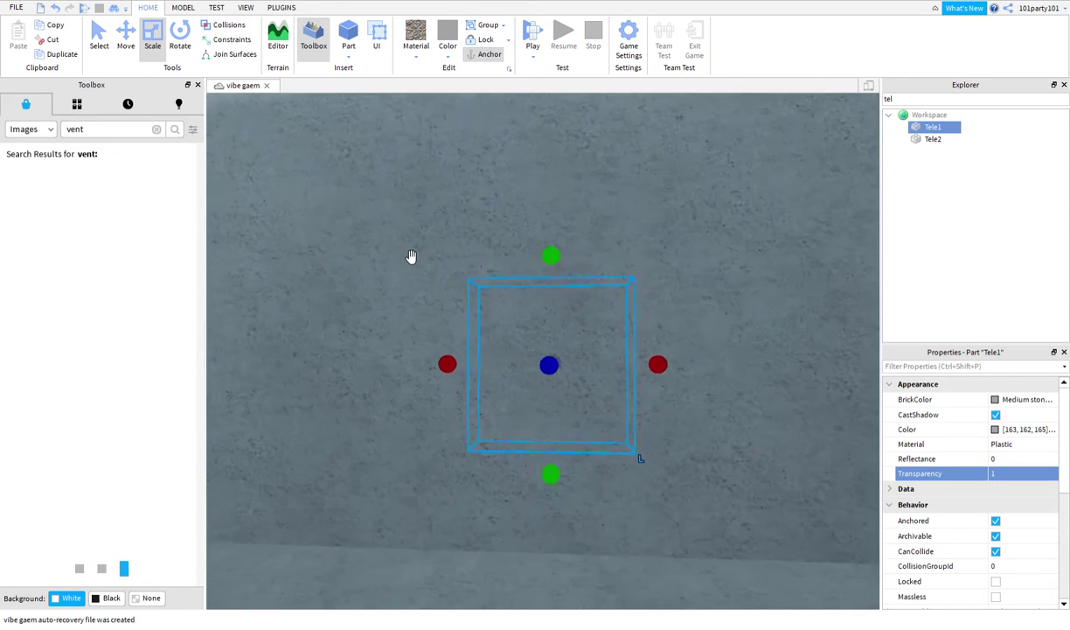
{"action": "scroll", "coordinate": [411, 255], "scroll_direction": "up", "scroll_amount": 2}
{"action": "scroll", "coordinate": [411, 255], "scroll_direction": "down", "scroll_amount": 3}
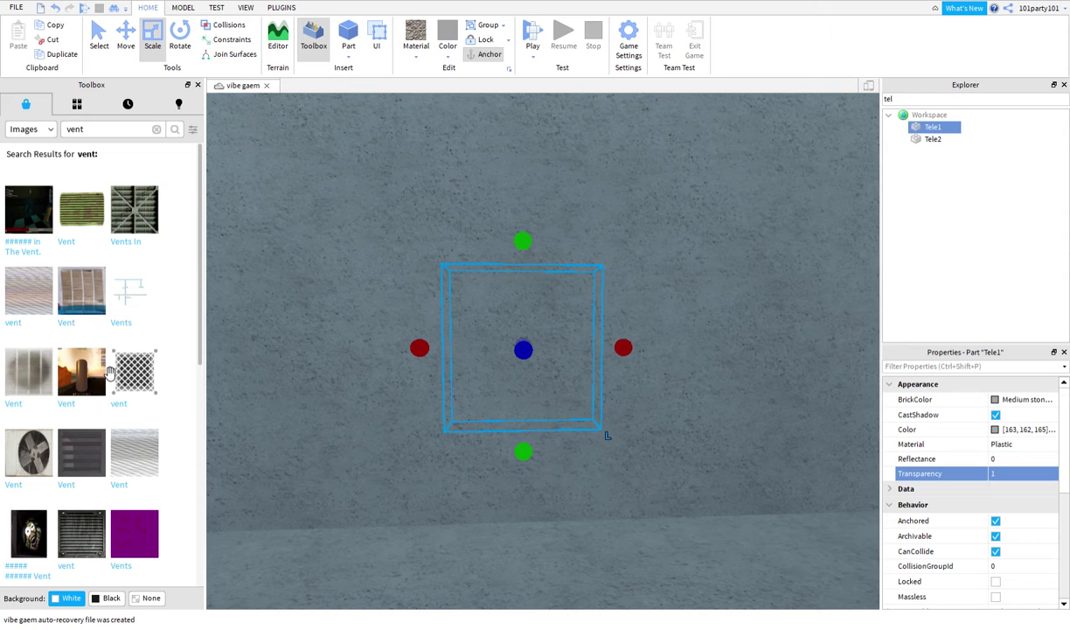
{"action": "scroll", "coordinate": [110, 372], "scroll_direction": "down", "scroll_amount": 4}
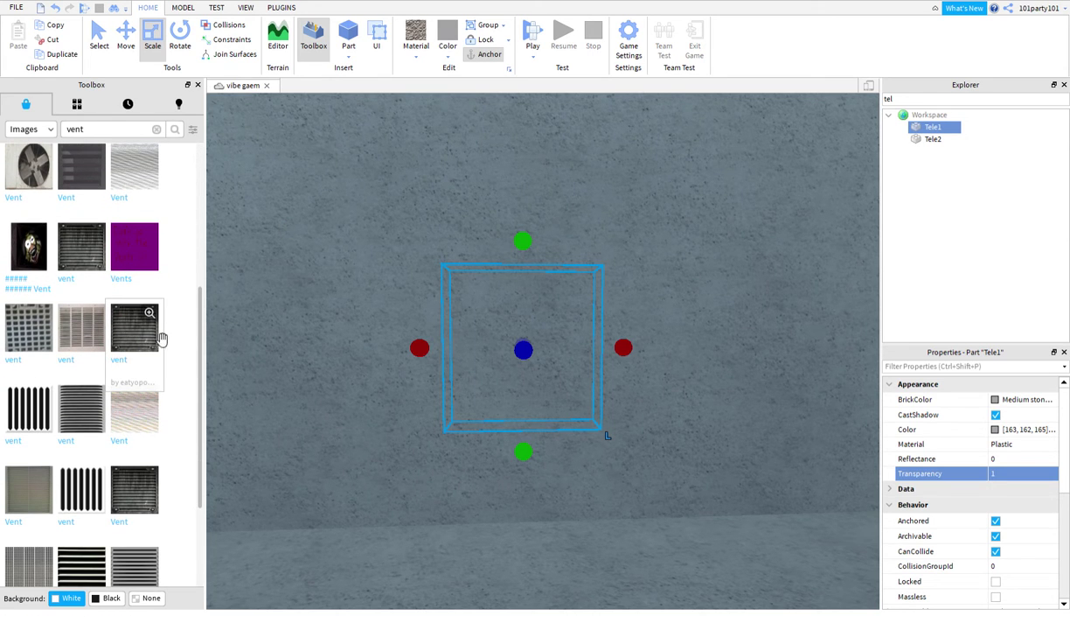
{"action": "scroll", "coordinate": [134, 346], "scroll_direction": "down", "scroll_amount": 1}
{"action": "scroll", "coordinate": [136, 280], "scroll_direction": "down", "scroll_amount": 1}
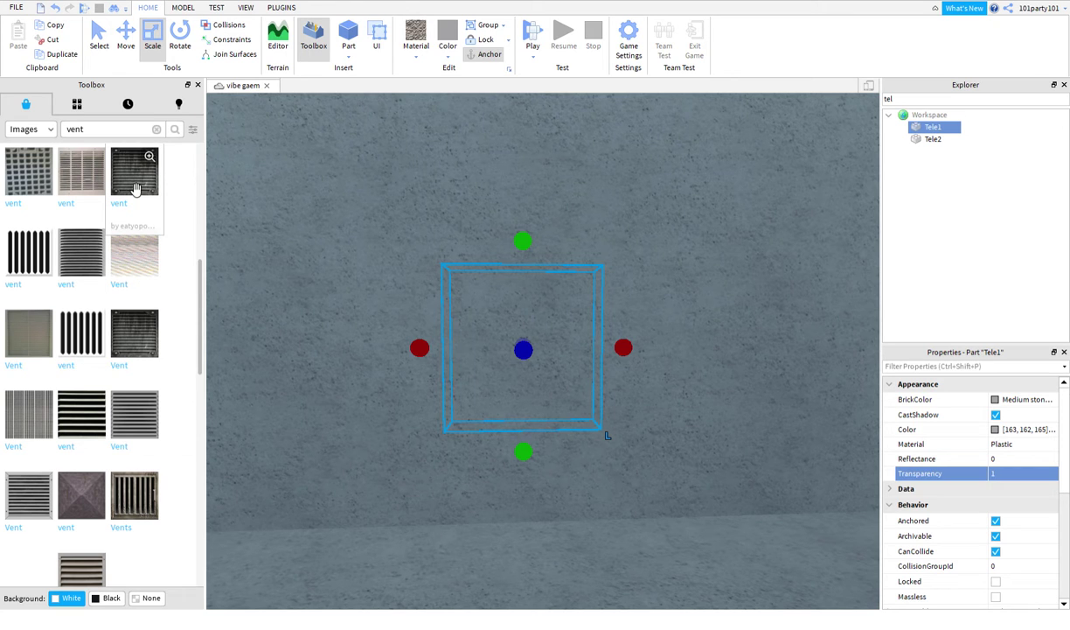
{"action": "left_click_drag", "start_coordinate": [136, 190], "coordinate": [542, 362]}
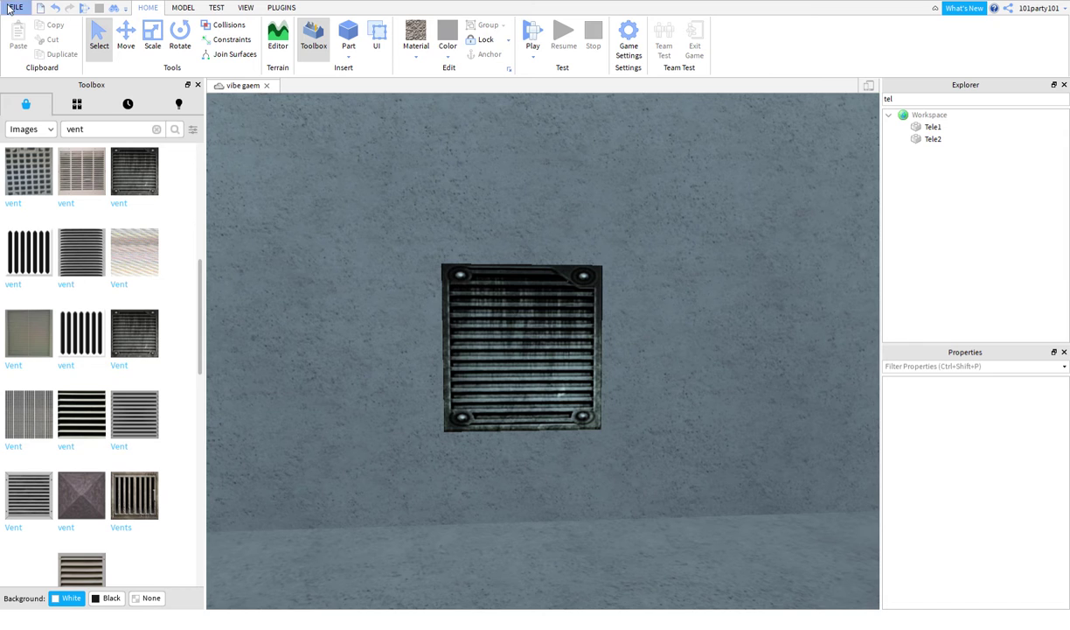
Step: Start a playtest of the map, dismiss the HTTP Requests notice and reset the character
{"action": "left_click", "coordinate": [532, 32]}
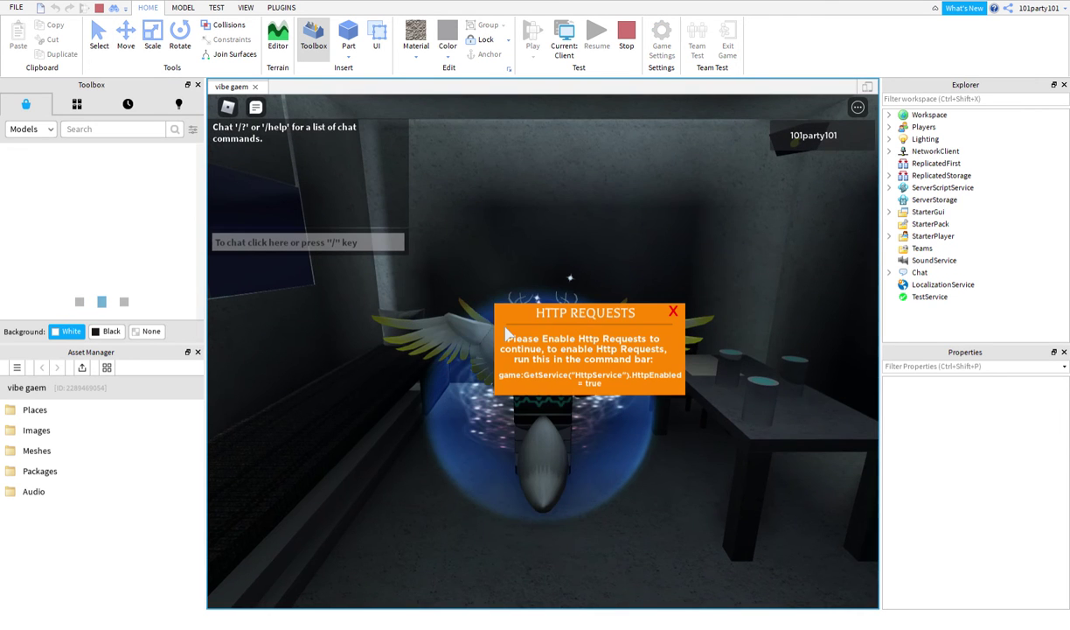
{"action": "left_click", "coordinate": [672, 311]}
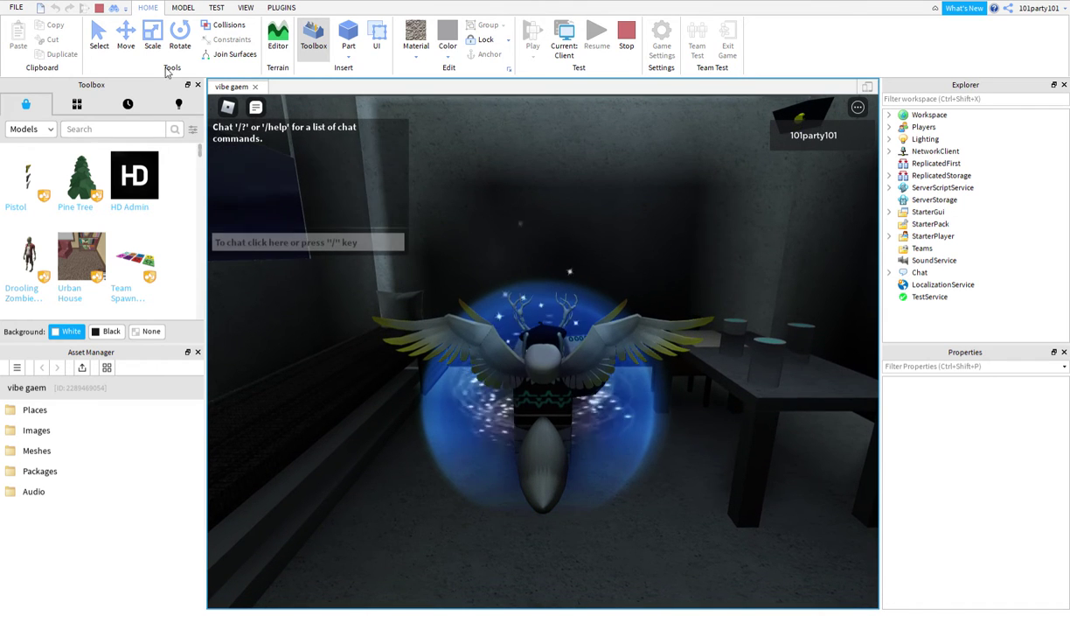
{"action": "left_click", "coordinate": [227, 106]}
{"action": "left_click", "coordinate": [444, 568]}
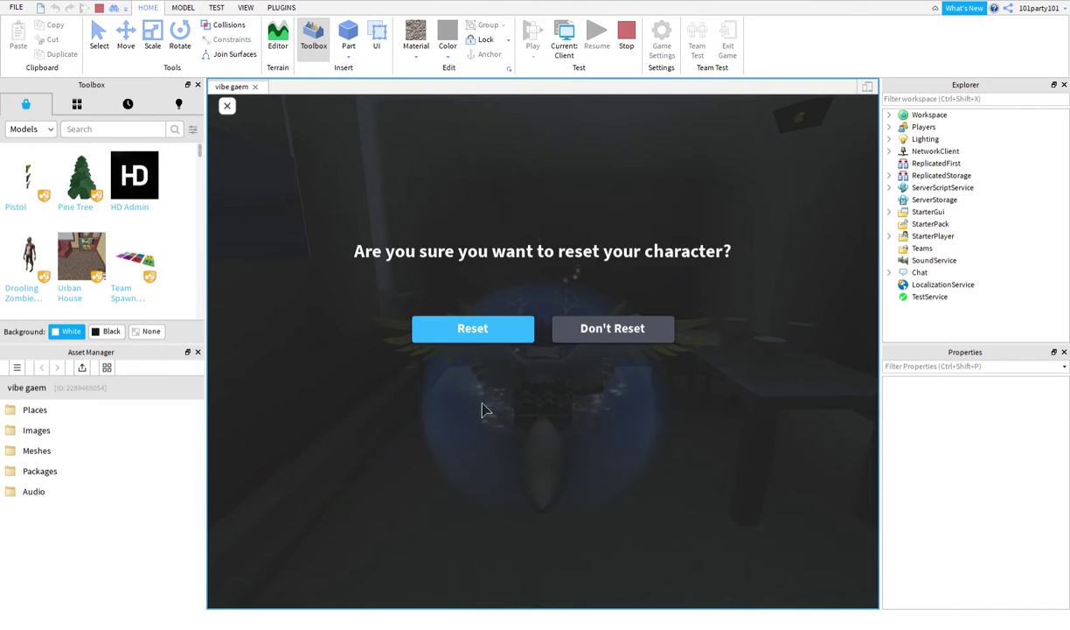
{"action": "left_click", "coordinate": [516, 332]}
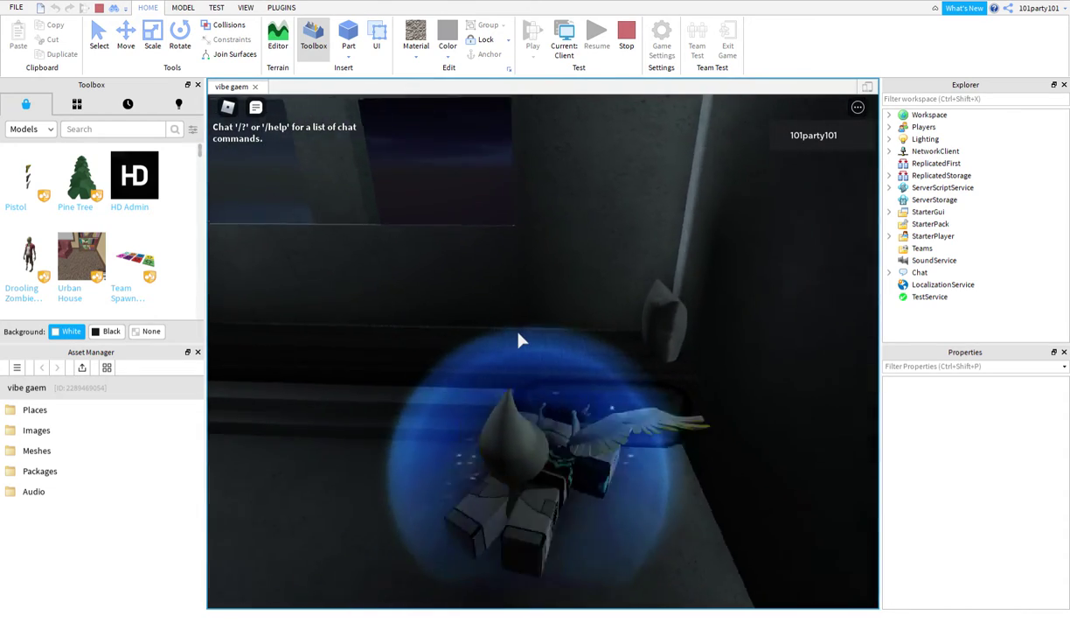
Step: Move the character around the furnished room and the concrete ledge outside to test the teleport
{"action": "key", "text": "s"}
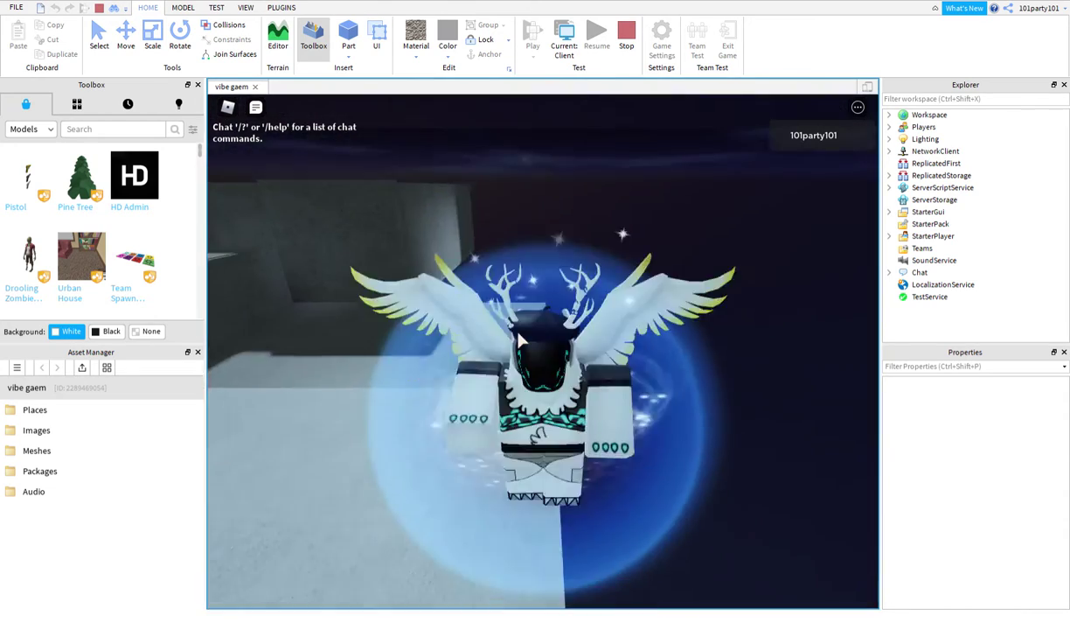
{"action": "key", "text": "w"}
{"action": "key", "text": "s"}
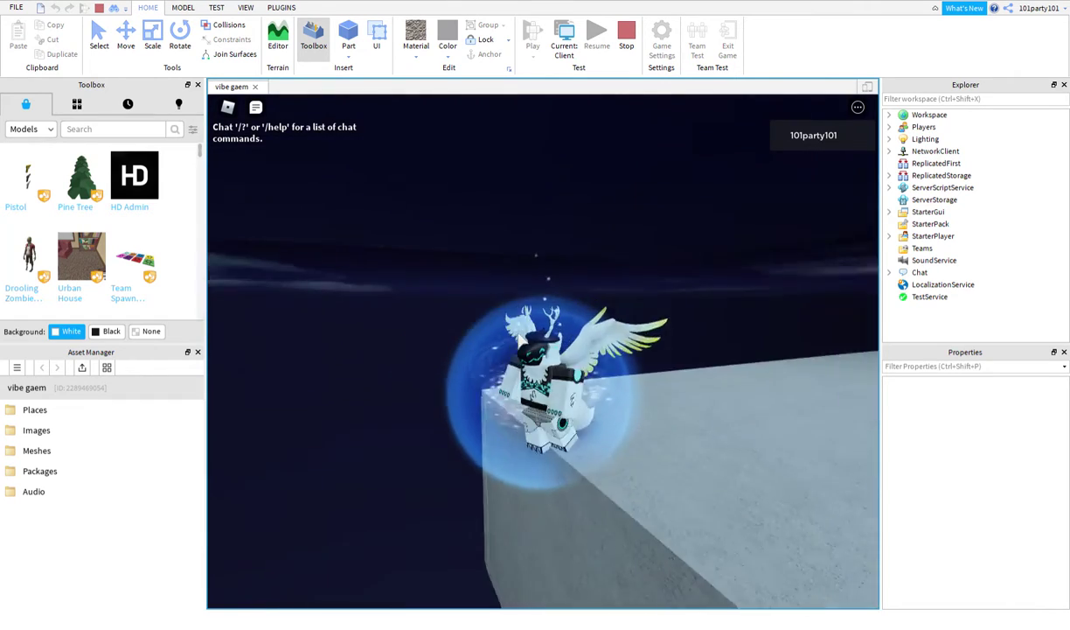
{"action": "key", "text": "w"}
{"action": "right_click_drag", "start_coordinate": [518, 334], "coordinate": [518, 334]}
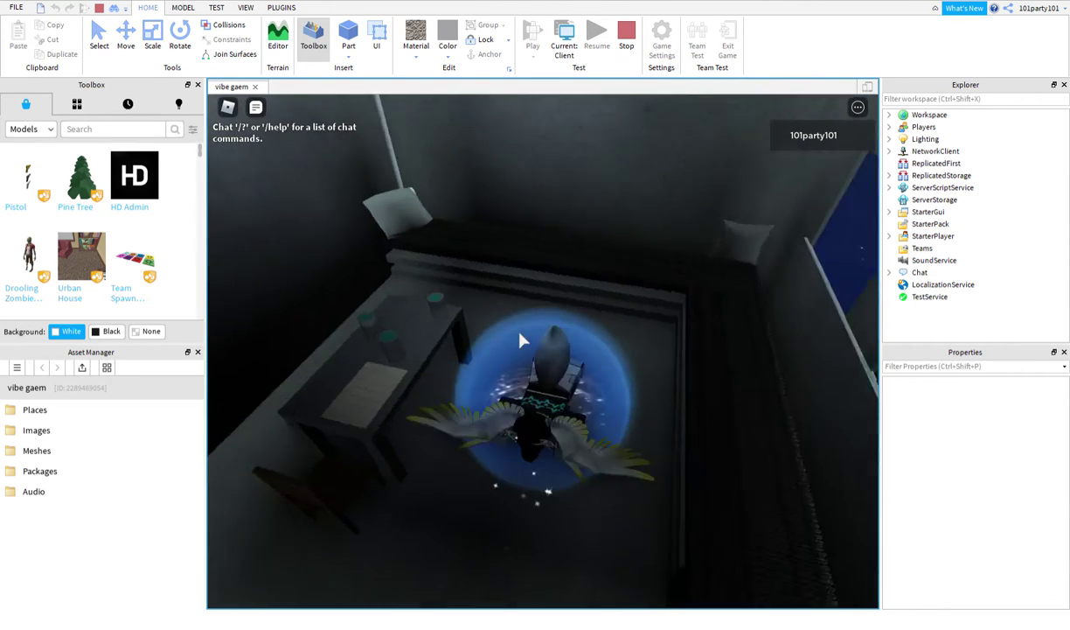
{"action": "right_click_drag", "start_coordinate": [519, 334], "coordinate": [520, 333]}
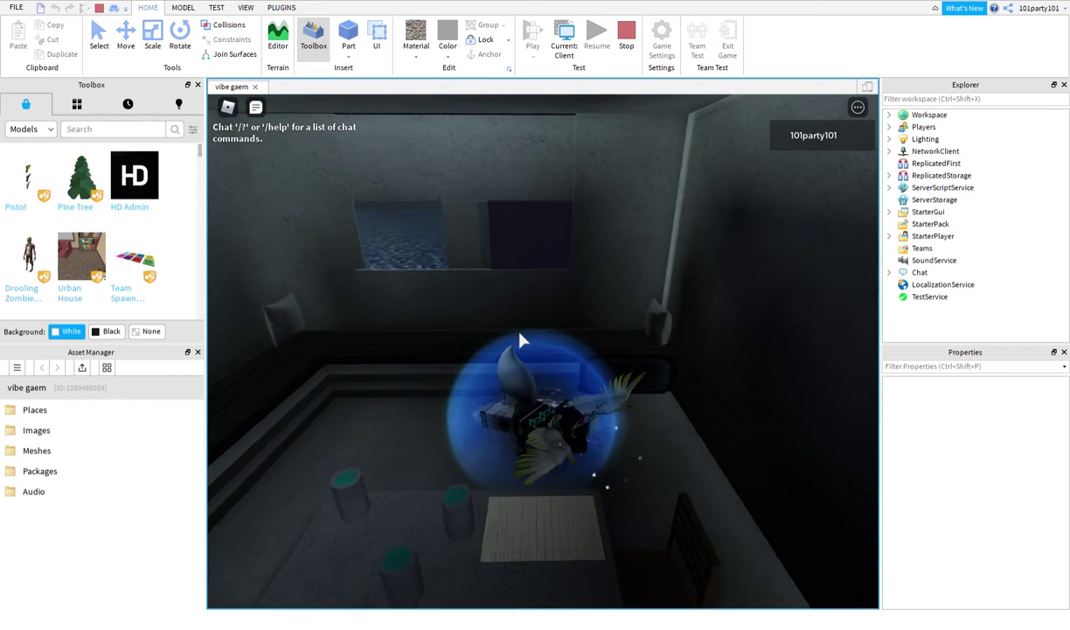
{"action": "key", "text": "d"}
{"action": "key", "text": "w"}
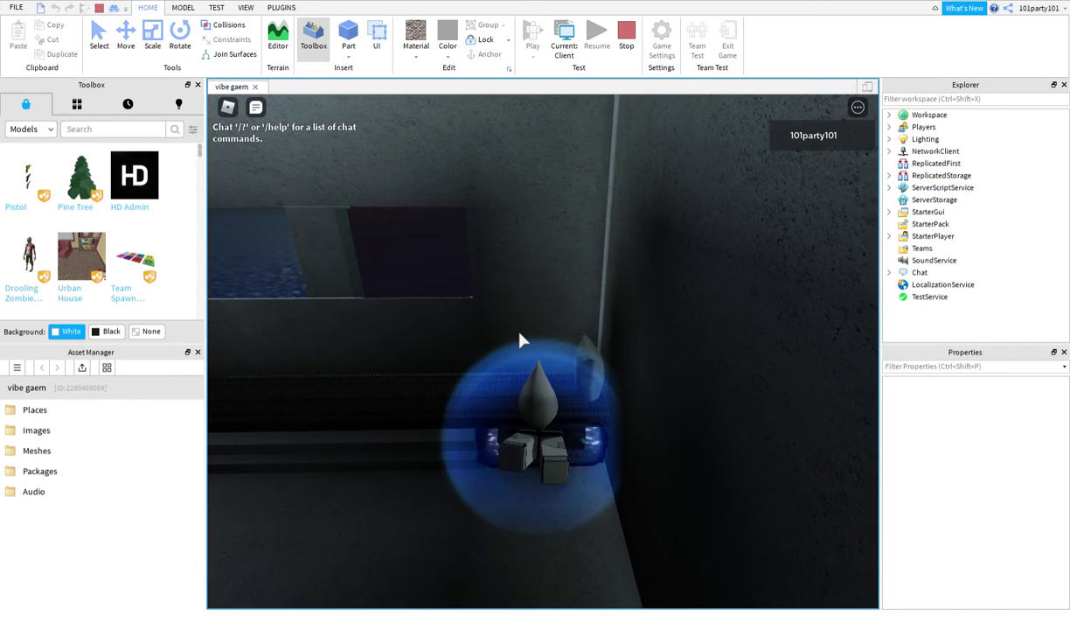
{"action": "right_click_drag", "start_coordinate": [520, 334], "coordinate": [519, 333]}
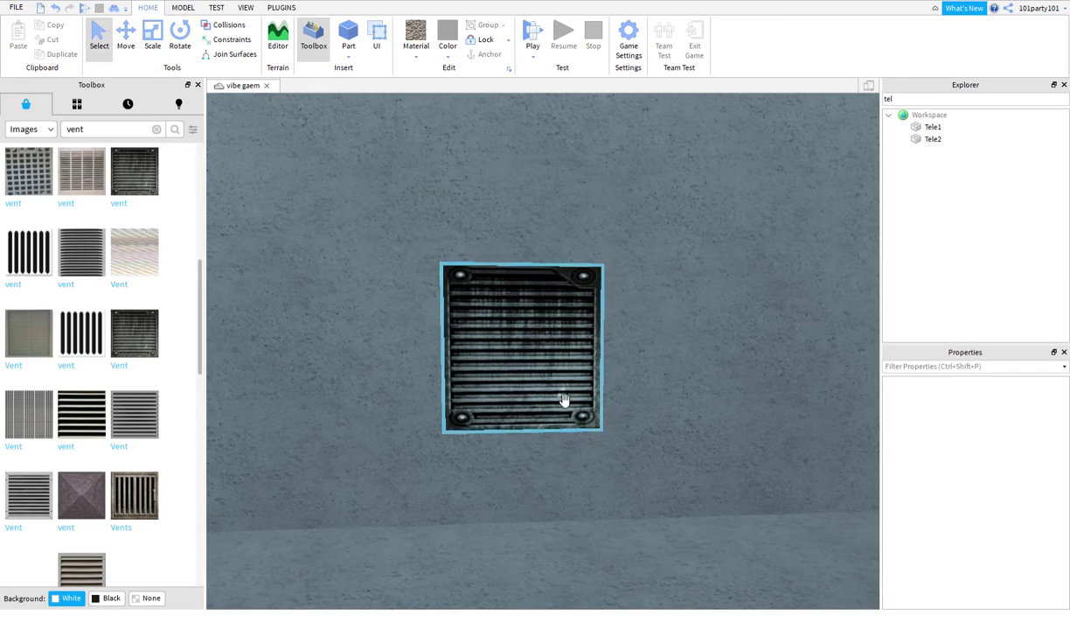
Step: Clear the "tel" filter from the Explorer so that the whole workspace is listed
{"action": "scroll", "coordinate": [564, 400], "scroll_direction": "up", "scroll_amount": 5}
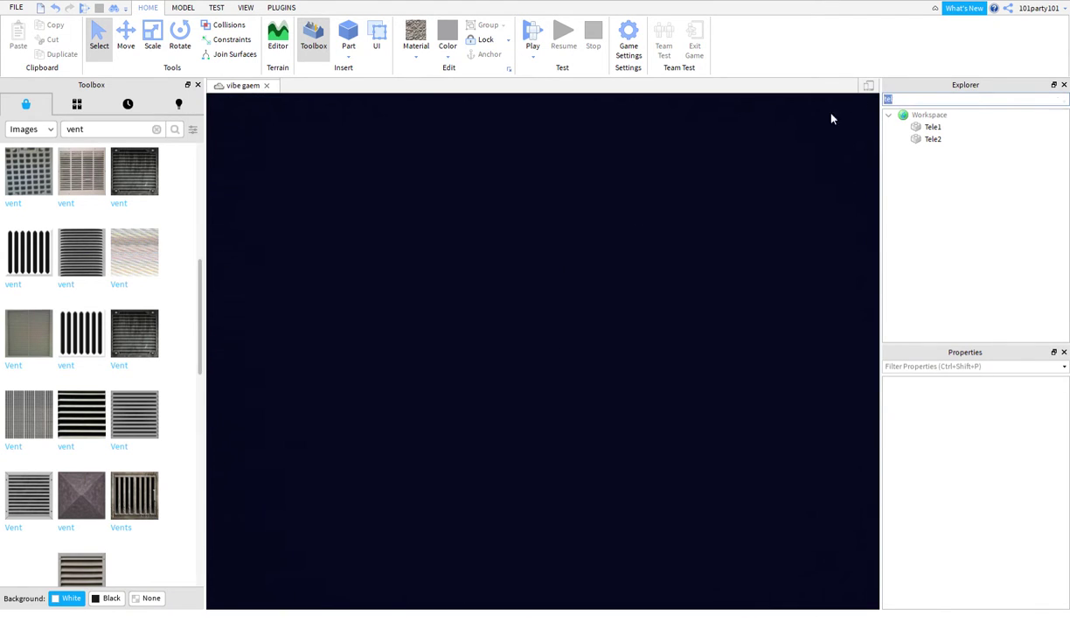
{"action": "key", "text": "BackSpace"}
{"action": "scroll", "coordinate": [706, 285], "scroll_direction": "down", "scroll_amount": 4}
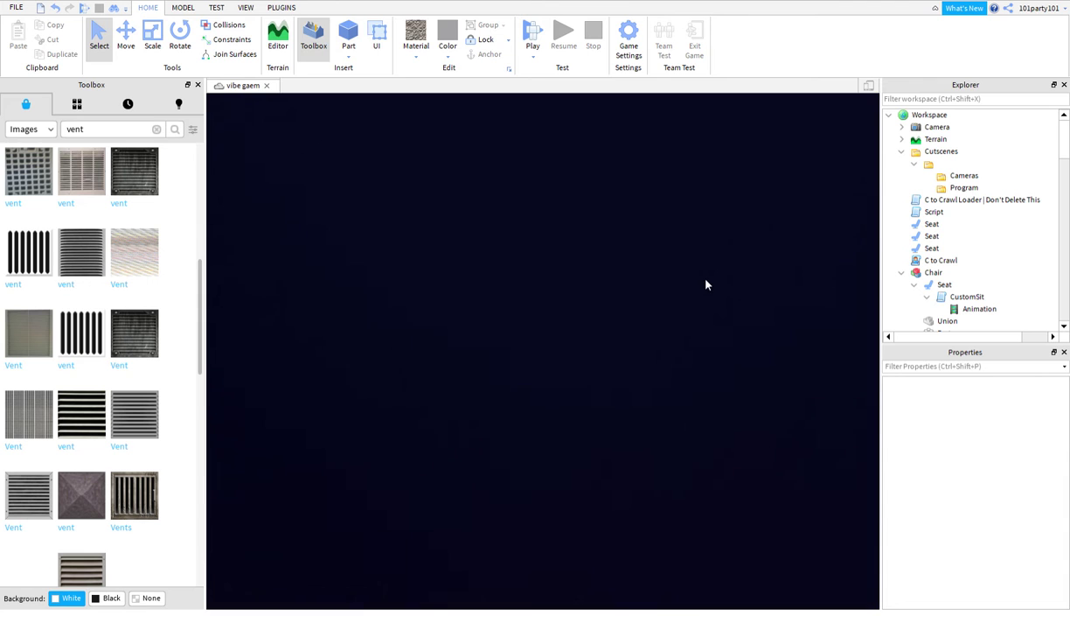
{"action": "scroll", "coordinate": [711, 286], "scroll_direction": "up", "scroll_amount": 3}
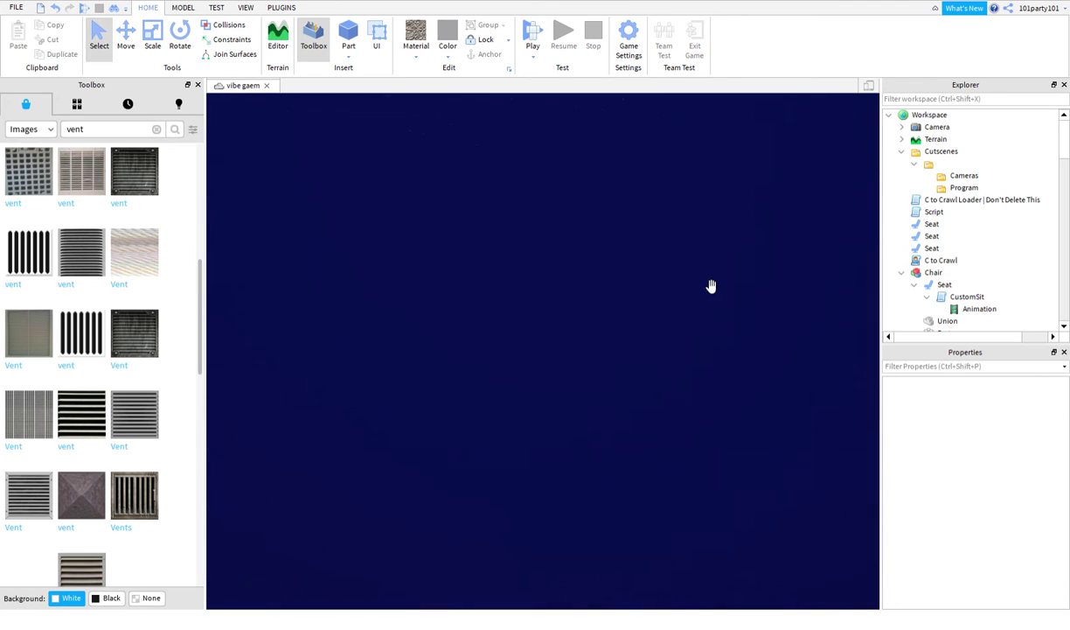
Step: Select a concrete wall part of the room and focus the view on it with Building Tools by F3X
{"action": "left_click", "coordinate": [708, 288]}
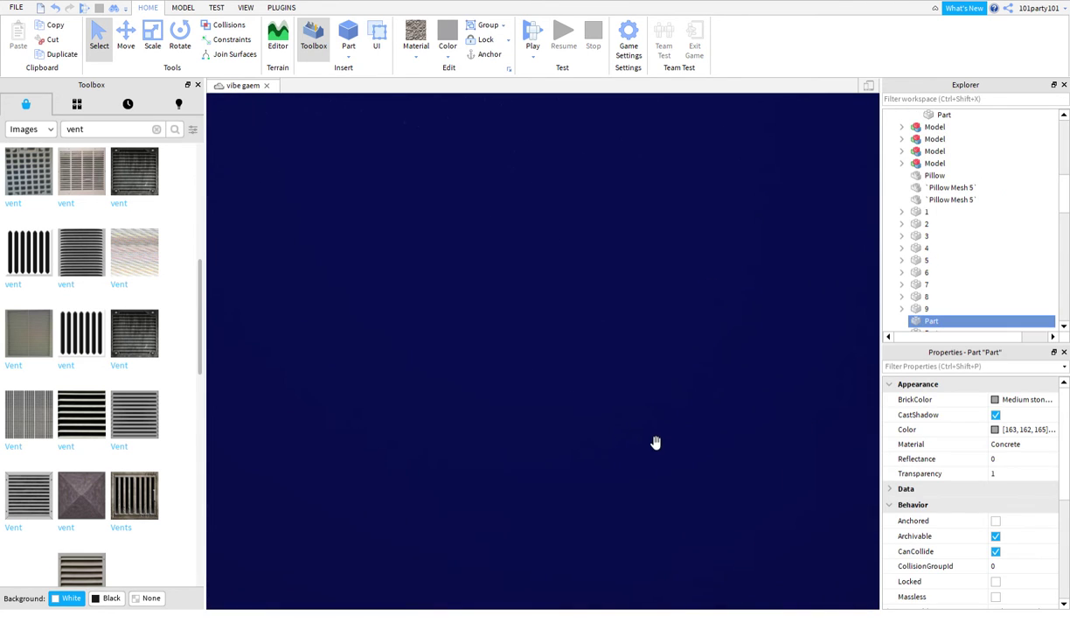
{"action": "left_click", "coordinate": [282, 8]}
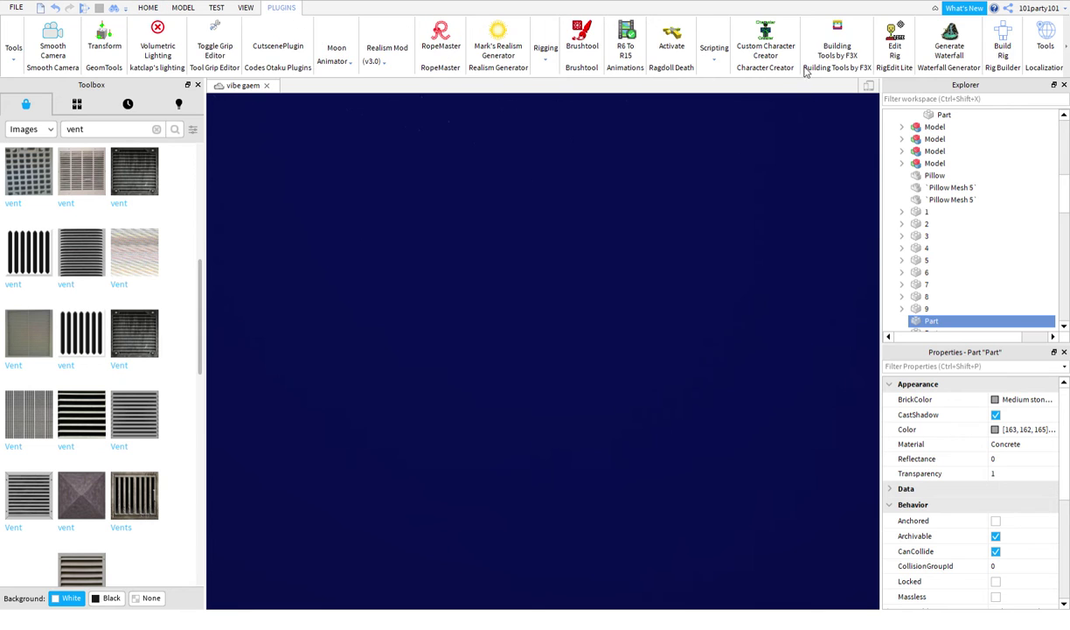
{"action": "left_click", "coordinate": [833, 37]}
{"action": "key", "text": "f"}
{"action": "right_click_drag", "start_coordinate": [710, 383], "coordinate": [711, 385]}
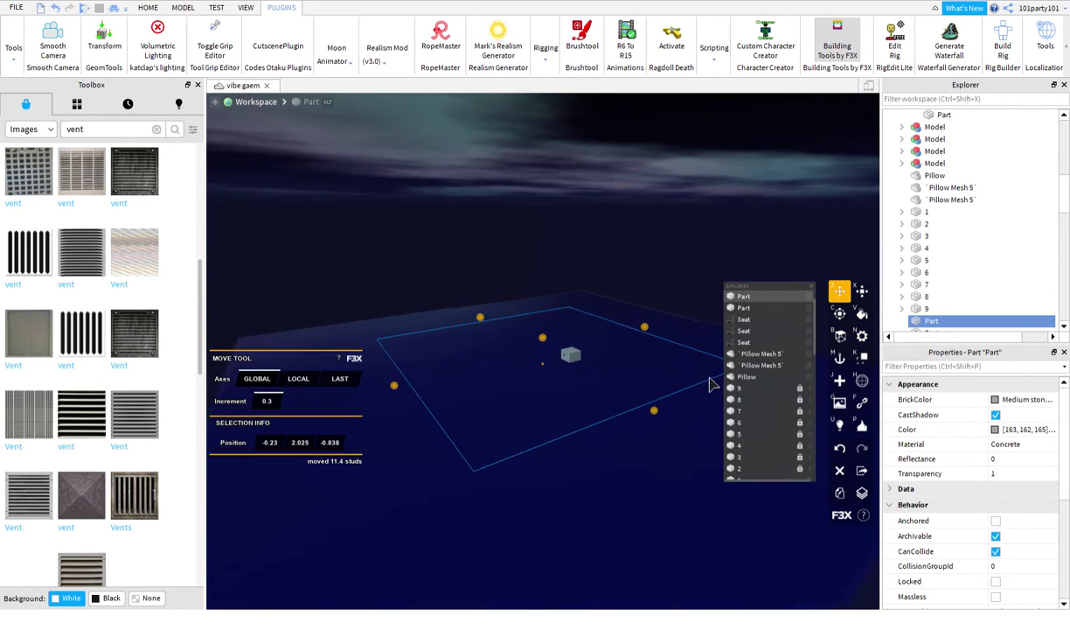
{"action": "left_click", "coordinate": [601, 382]}
{"action": "left_click", "coordinate": [860, 27]}
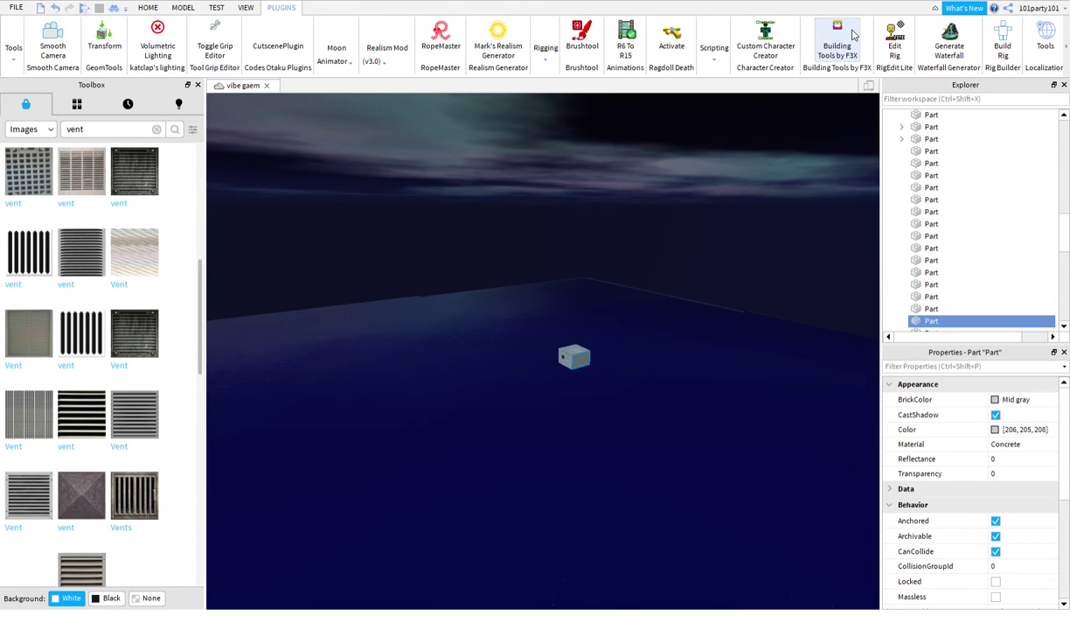
{"action": "left_click", "coordinate": [851, 31]}
{"action": "key", "text": "f"}
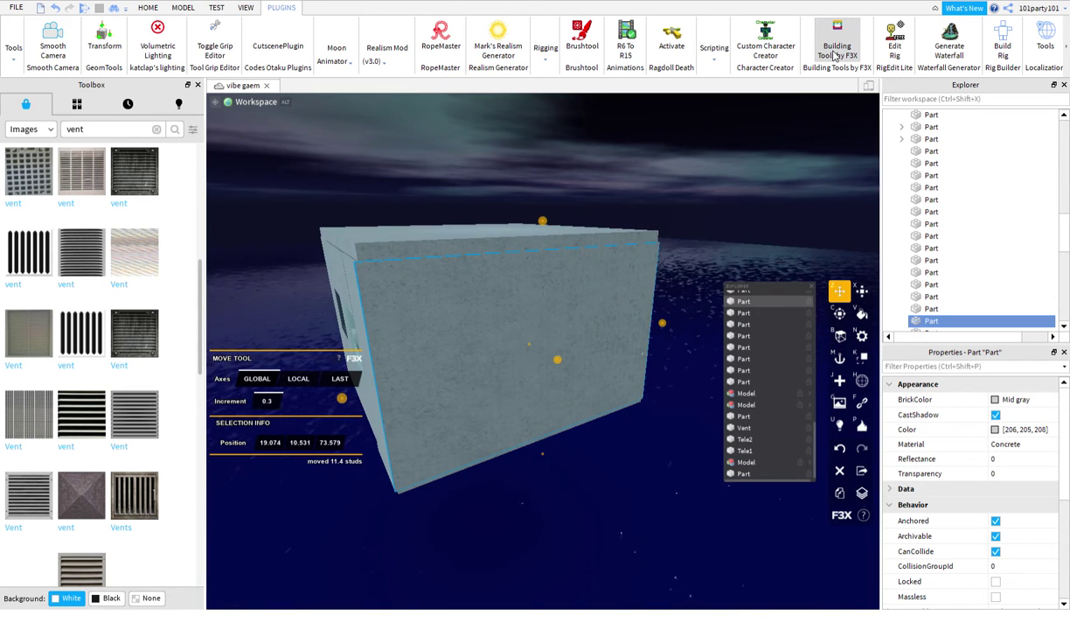
{"action": "left_click", "coordinate": [835, 52]}
Step: Scale the Tele2 part inside the concrete room and set its transparency to 1
{"action": "scroll", "coordinate": [554, 311], "scroll_direction": "up", "scroll_amount": 10}
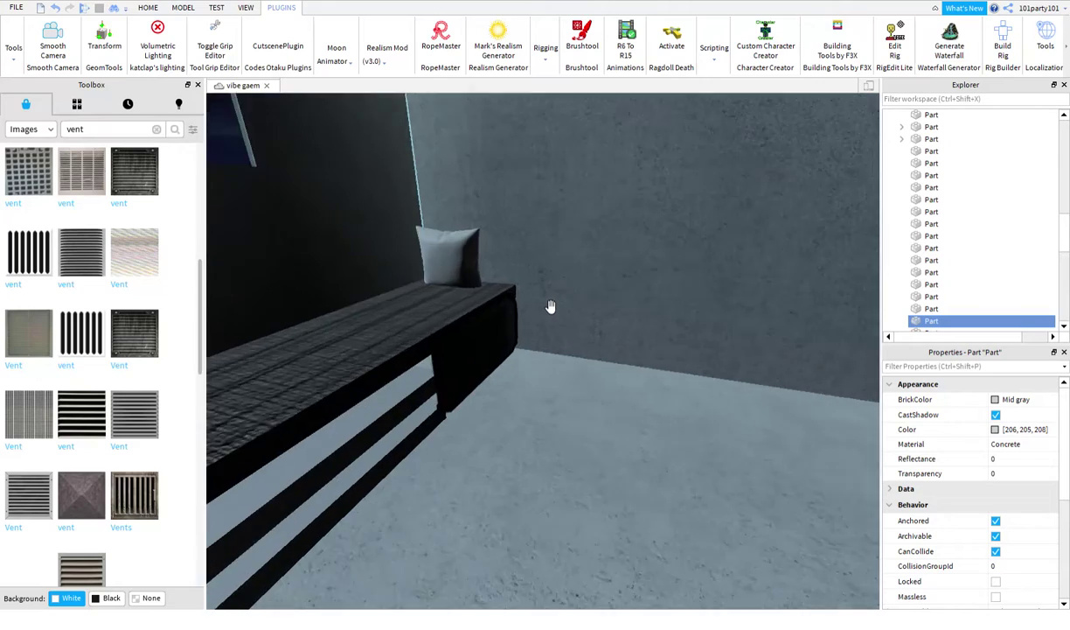
{"action": "scroll", "coordinate": [554, 306], "scroll_direction": "up", "scroll_amount": 6}
{"action": "left_click", "coordinate": [555, 308]}
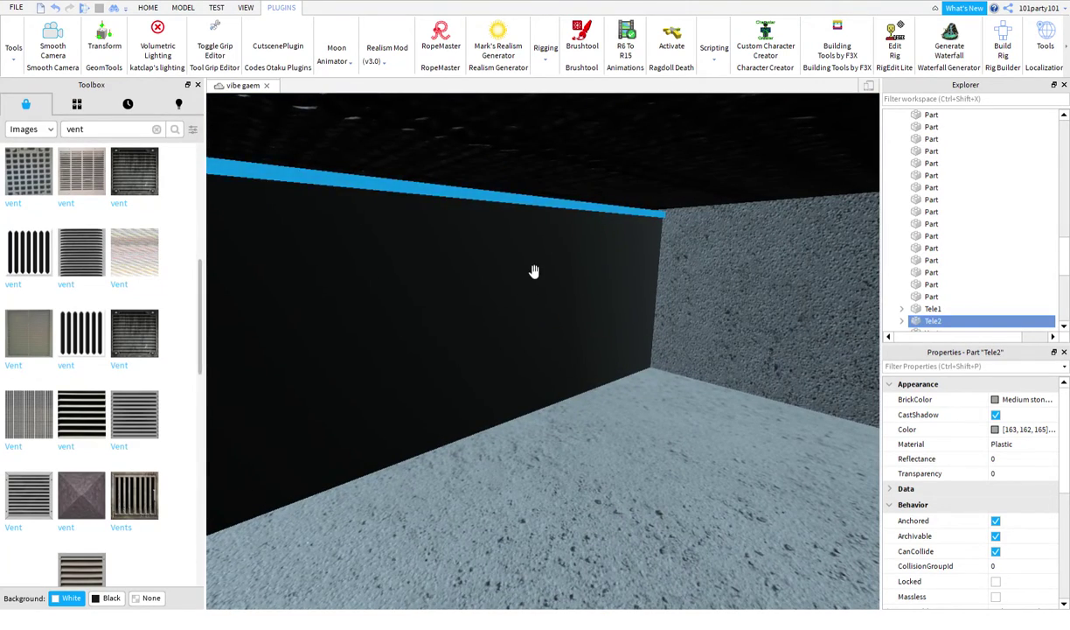
{"action": "left_click", "coordinate": [148, 8]}
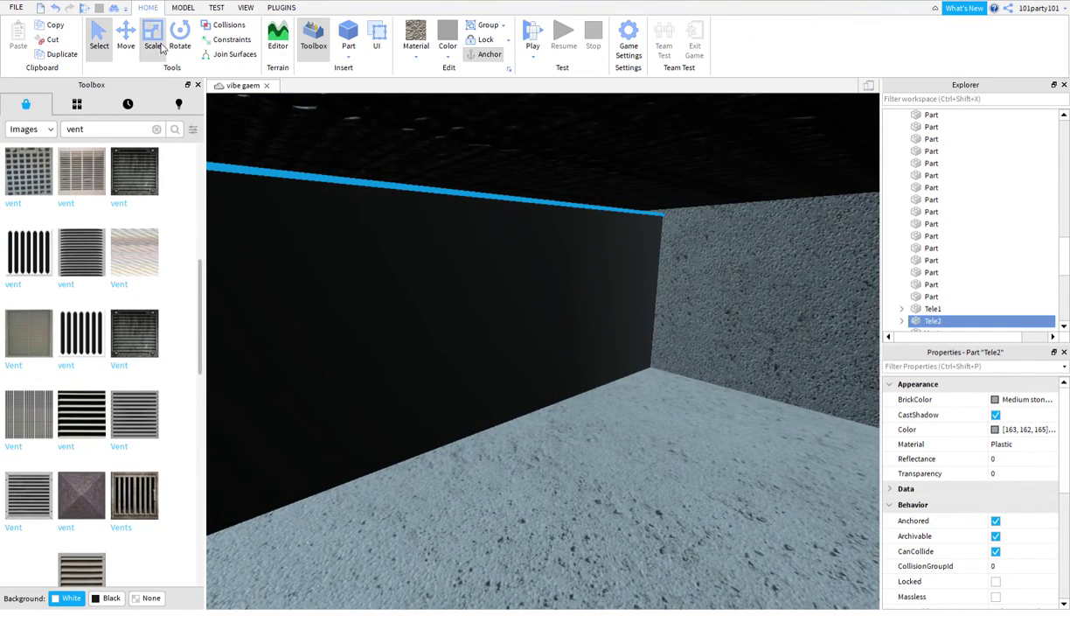
{"action": "left_click", "coordinate": [153, 40]}
{"action": "left_click_drag", "start_coordinate": [526, 339], "coordinate": [548, 356]}
{"action": "right_click_drag", "start_coordinate": [544, 353], "coordinate": [548, 356]}
{"action": "left_click_drag", "start_coordinate": [548, 356], "coordinate": [591, 353]}
{"action": "right_click_drag", "start_coordinate": [592, 353], "coordinate": [519, 495]}
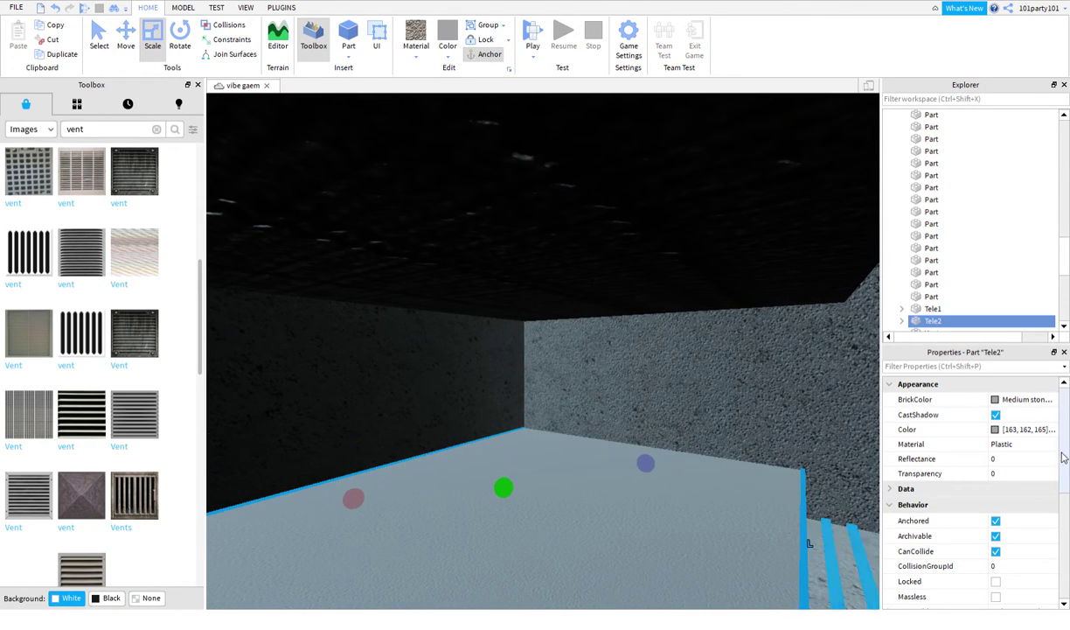
{"action": "left_click", "coordinate": [1006, 473]}
{"action": "type", "text": "1"}
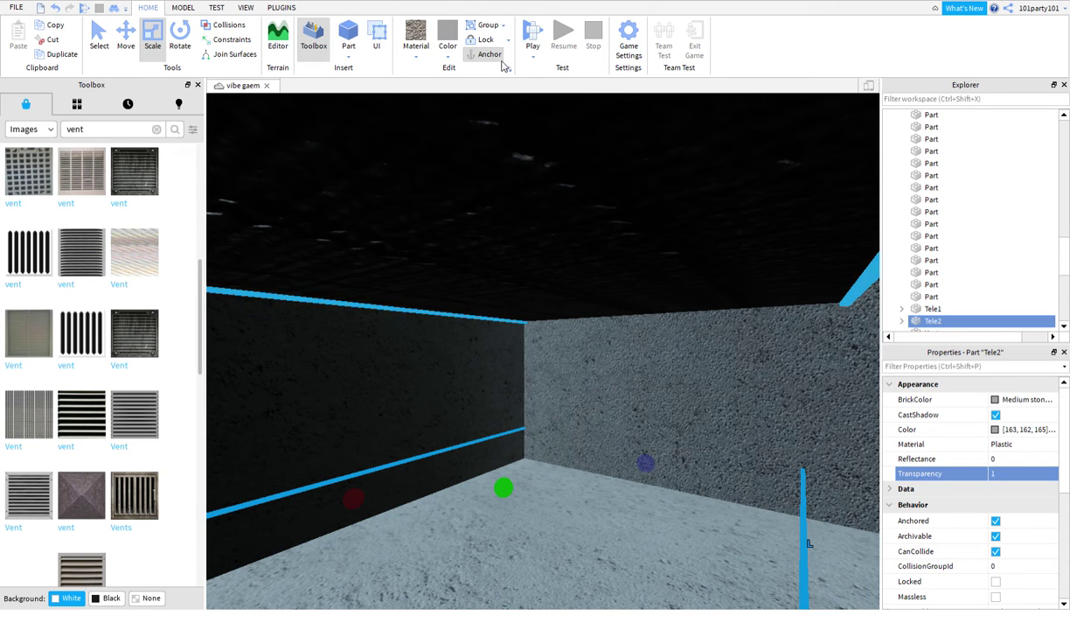
Step: Playtest the map again, dismissing the HTTP Requests notice, resetting the character and walking it through the room
{"action": "left_click", "coordinate": [533, 33]}
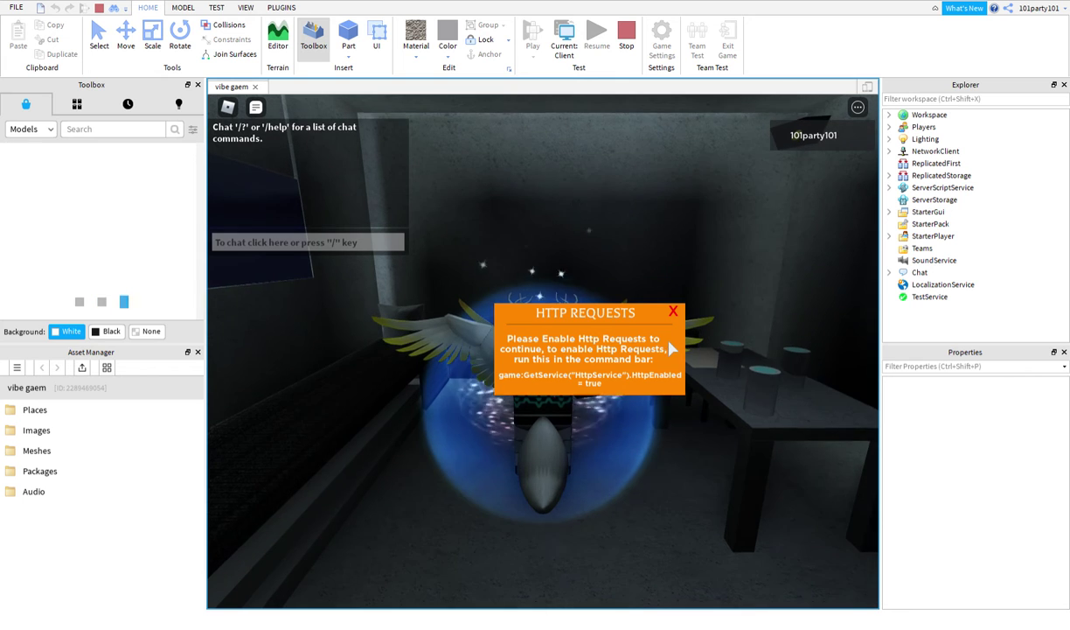
{"action": "left_click", "coordinate": [674, 312]}
{"action": "left_click", "coordinate": [227, 106]}
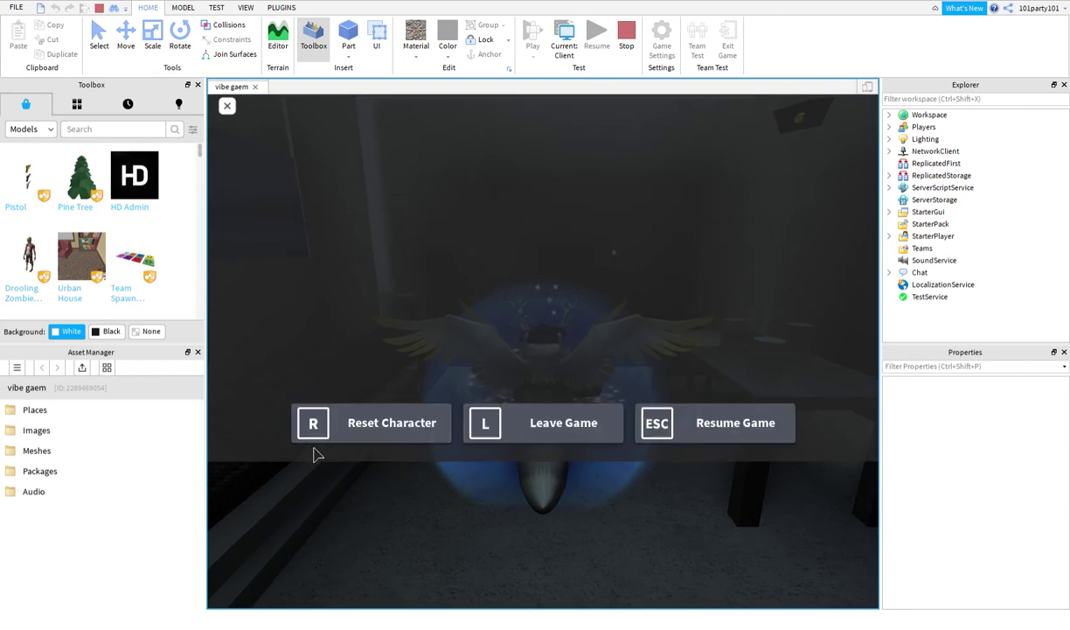
{"action": "left_click", "coordinate": [309, 542]}
{"action": "left_click", "coordinate": [472, 329]}
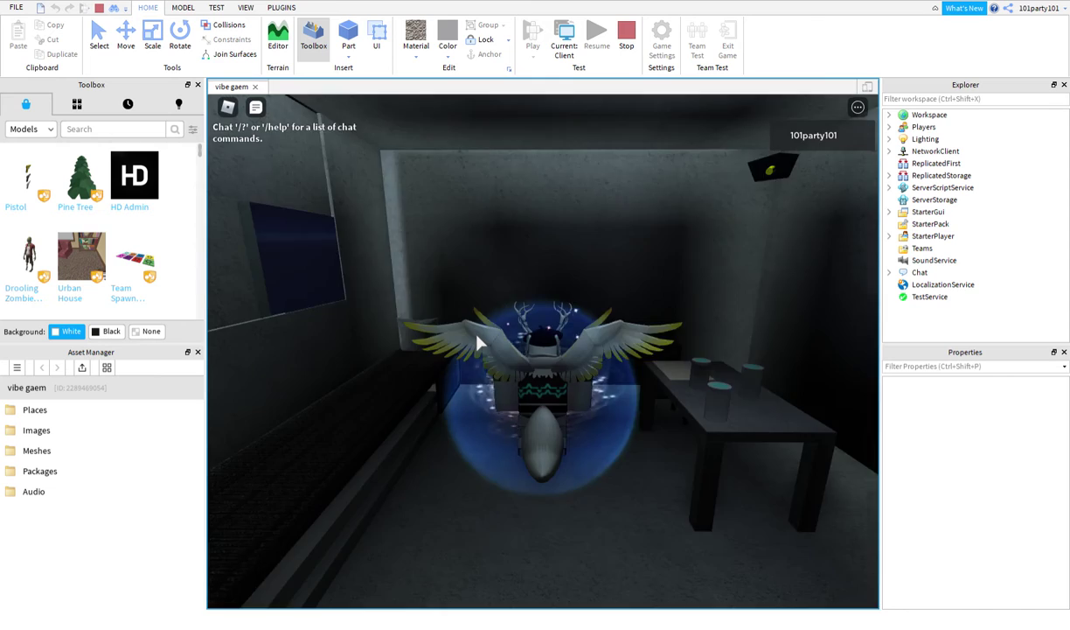
{"action": "key", "text": "w"}
{"action": "right_click_drag", "start_coordinate": [476, 335], "coordinate": [477, 335]}
{"action": "key", "text": "s"}
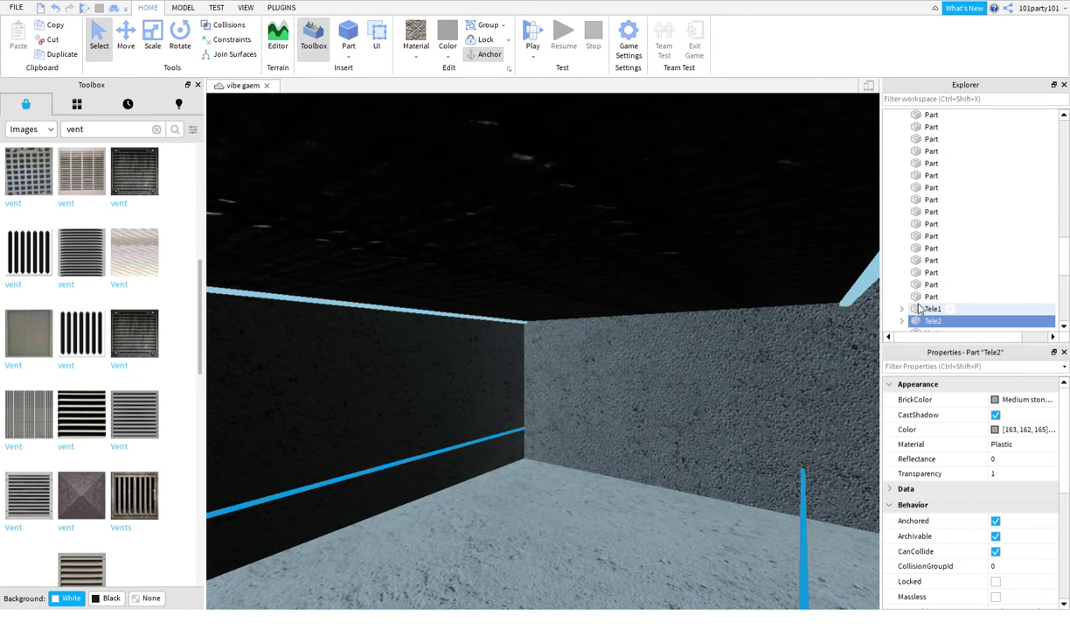
Step: Select the Tele1 part and bring its vent panel on the wall into close view with Building Tools by F3X
{"action": "left_click", "coordinate": [929, 308]}
{"action": "right_click_drag", "start_coordinate": [409, 150], "coordinate": [441, 200]}
{"action": "scroll", "coordinate": [441, 200], "scroll_direction": "up", "scroll_amount": 3}
{"action": "scroll", "coordinate": [441, 200], "scroll_direction": "down", "scroll_amount": 1}
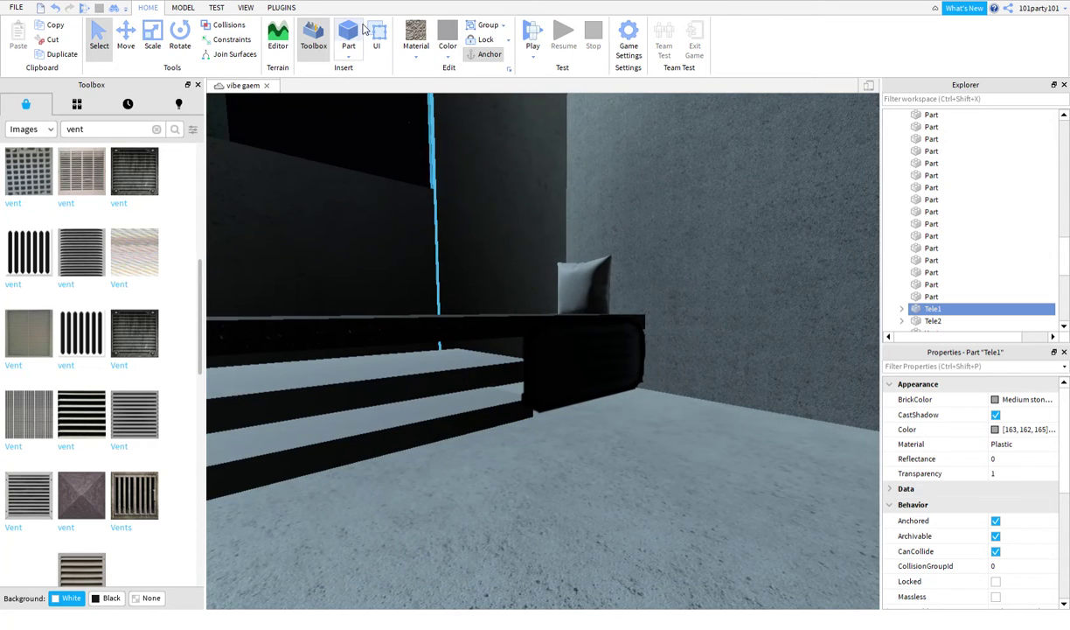
{"action": "left_click", "coordinate": [281, 7]}
{"action": "left_click", "coordinate": [837, 51]}
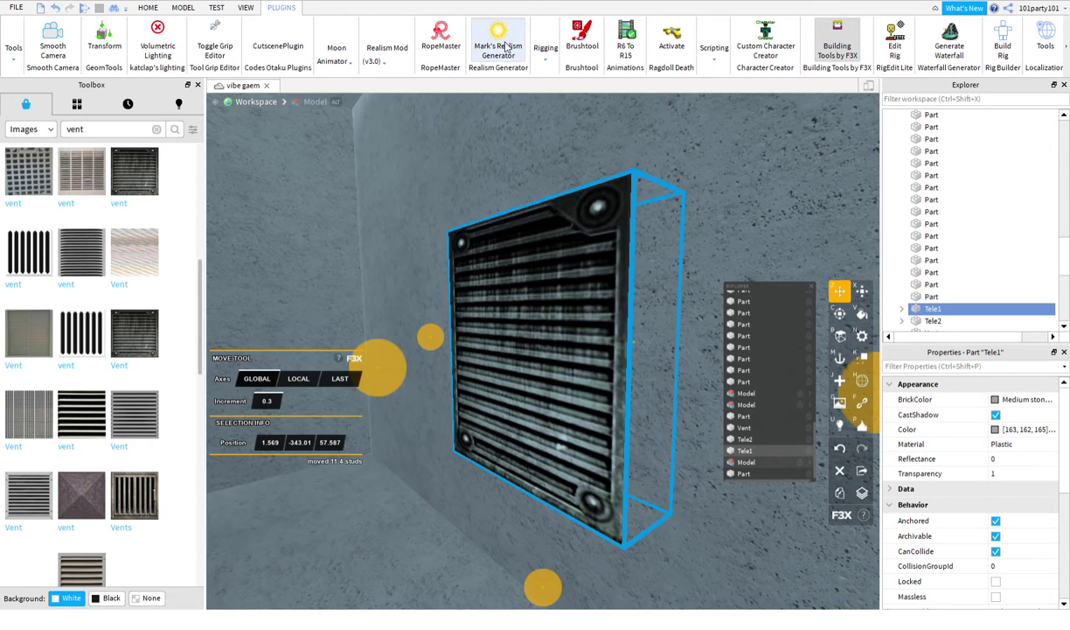
{"action": "left_click", "coordinate": [813, 44]}
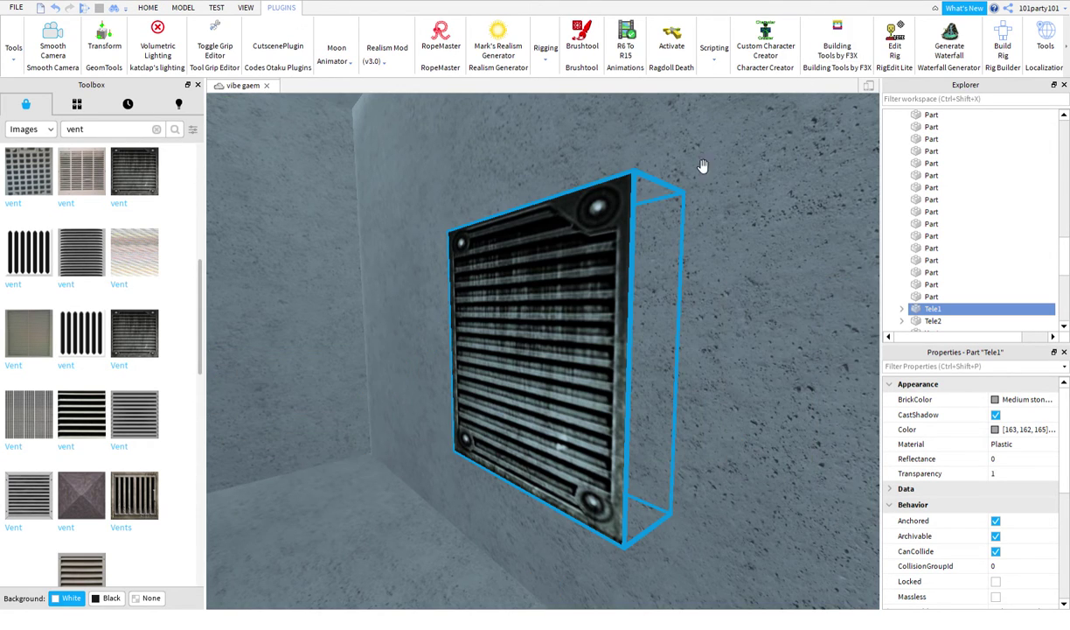
Step: Reduce the height of the Tele1 vent part on the concrete wall with the Scale tool
{"action": "left_click", "coordinate": [596, 256]}
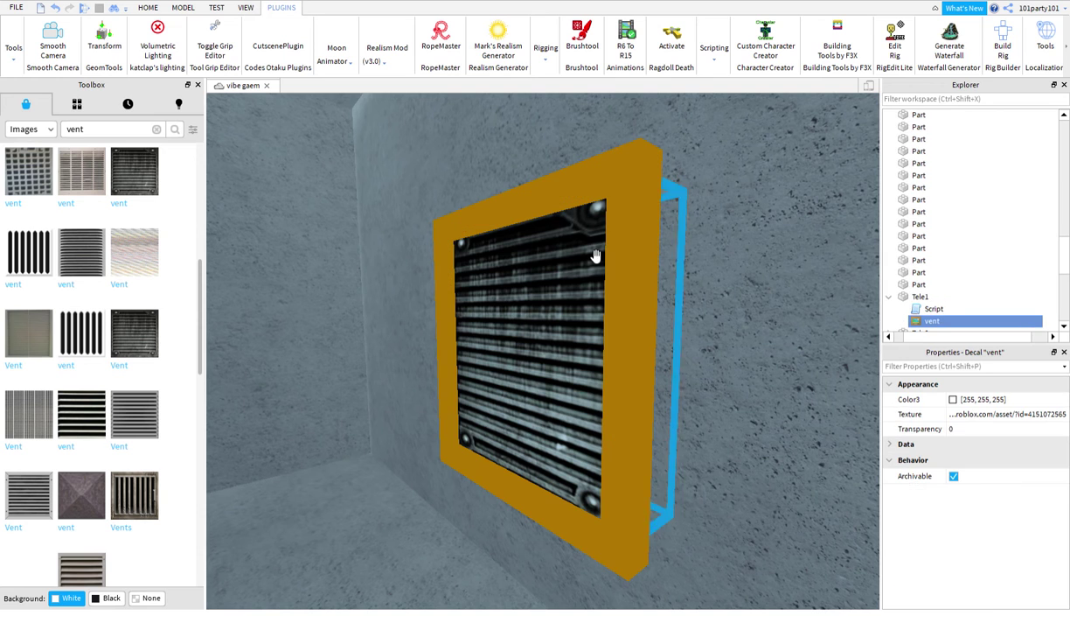
{"action": "left_click", "coordinate": [679, 289]}
{"action": "scroll", "coordinate": [673, 296], "scroll_direction": "down", "scroll_amount": 5}
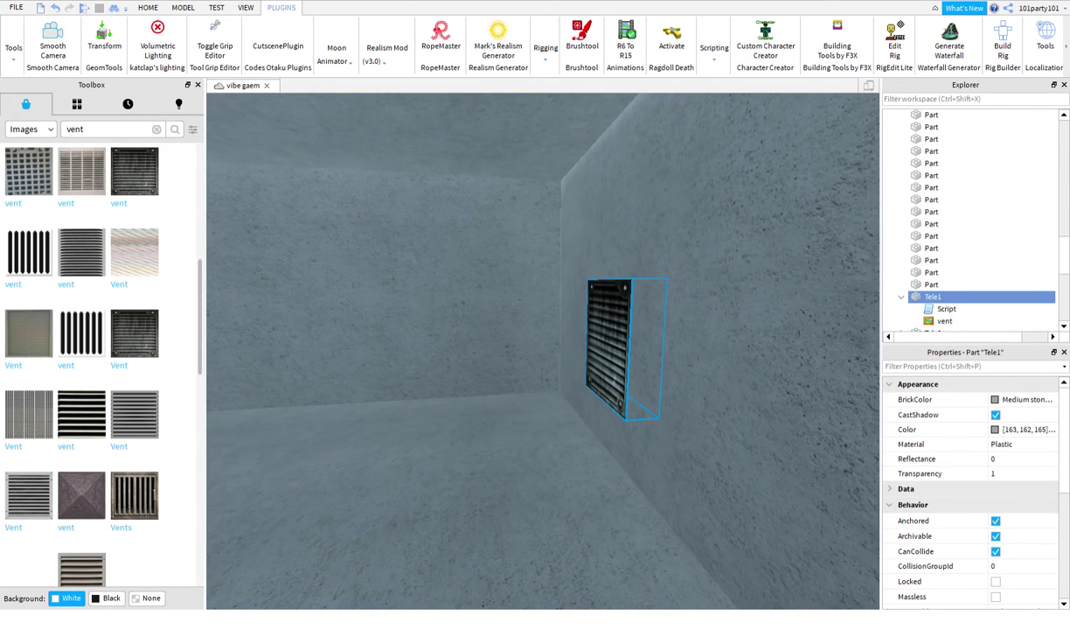
{"action": "left_click", "coordinate": [140, 9]}
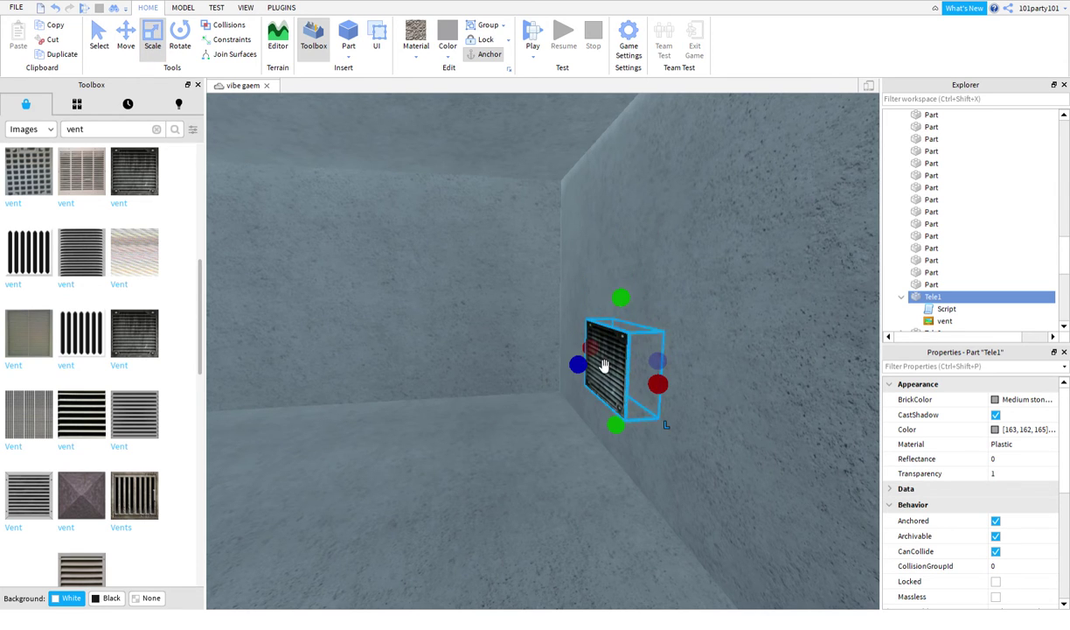
{"action": "right_click_drag", "start_coordinate": [592, 364], "coordinate": [600, 407]}
{"action": "key", "text": "d"}
{"action": "key", "text": "a"}
{"action": "key", "text": "w"}
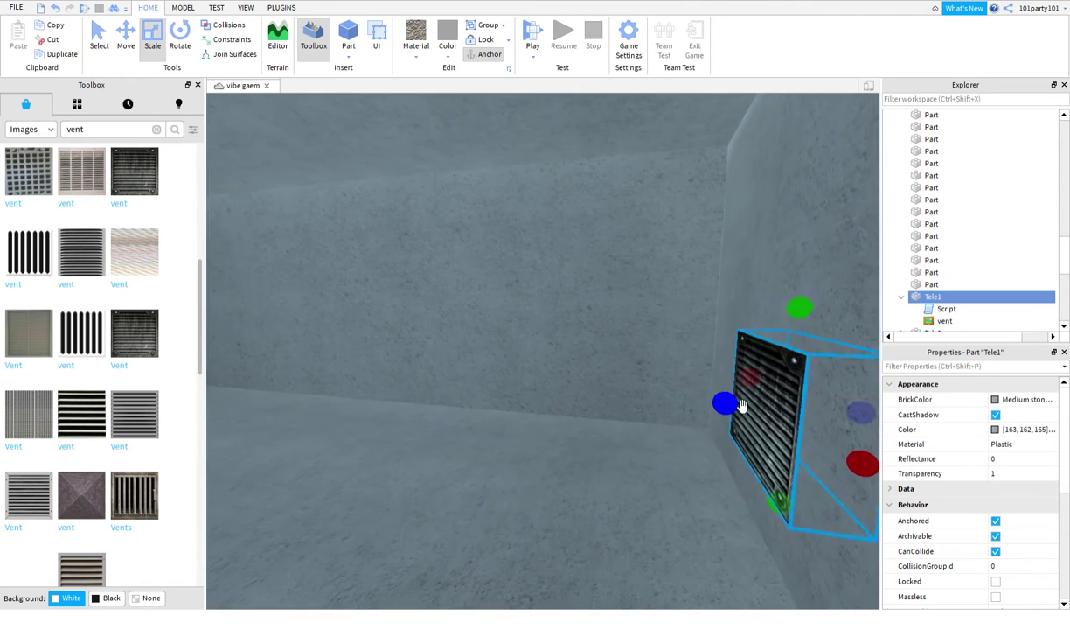
{"action": "key", "text": "d"}
{"action": "left_click_drag", "start_coordinate": [680, 417], "coordinate": [677, 420]}
{"action": "right_click_drag", "start_coordinate": [676, 419], "coordinate": [678, 419]}
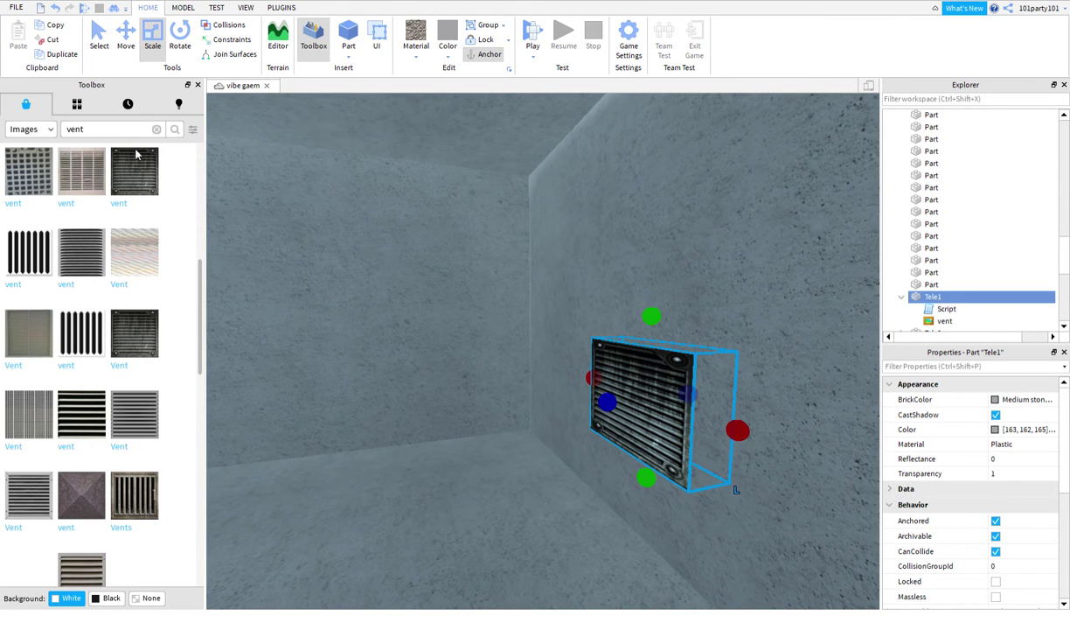
Step: Playtest the map, reset the character, look around after the respawn and stop the test
{"action": "left_click", "coordinate": [533, 44]}
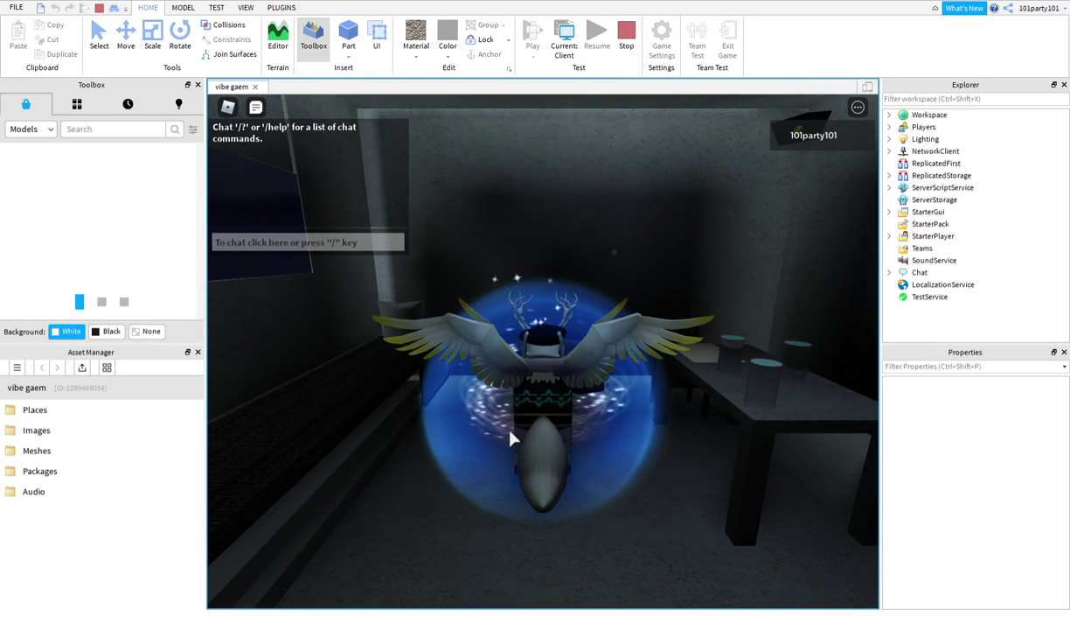
{"action": "key", "text": "space"}
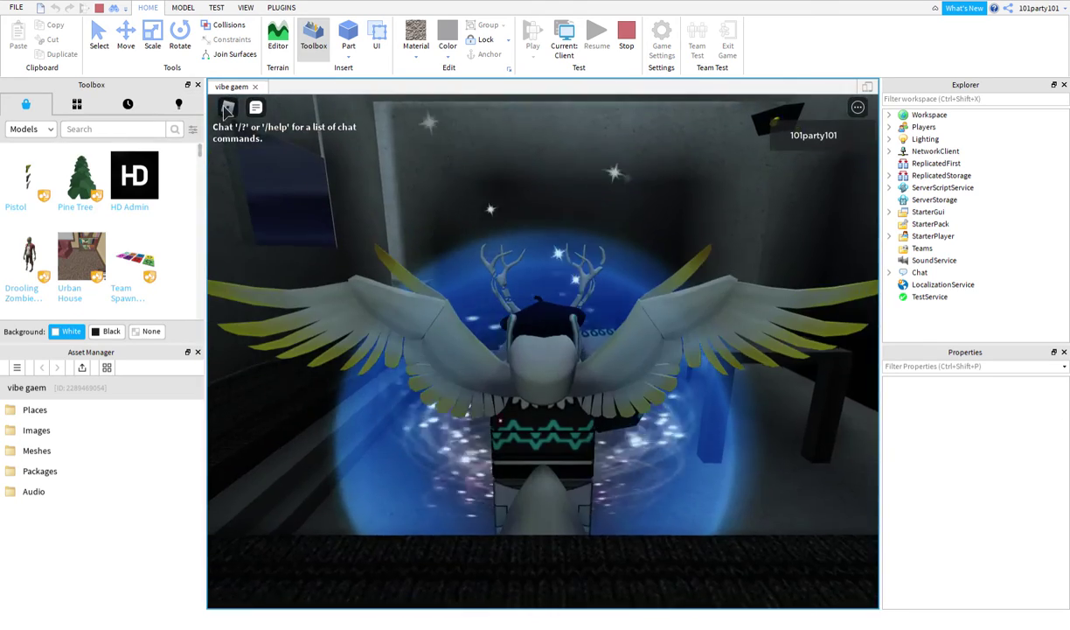
{"action": "left_click", "coordinate": [226, 107]}
{"action": "left_click", "coordinate": [387, 559]}
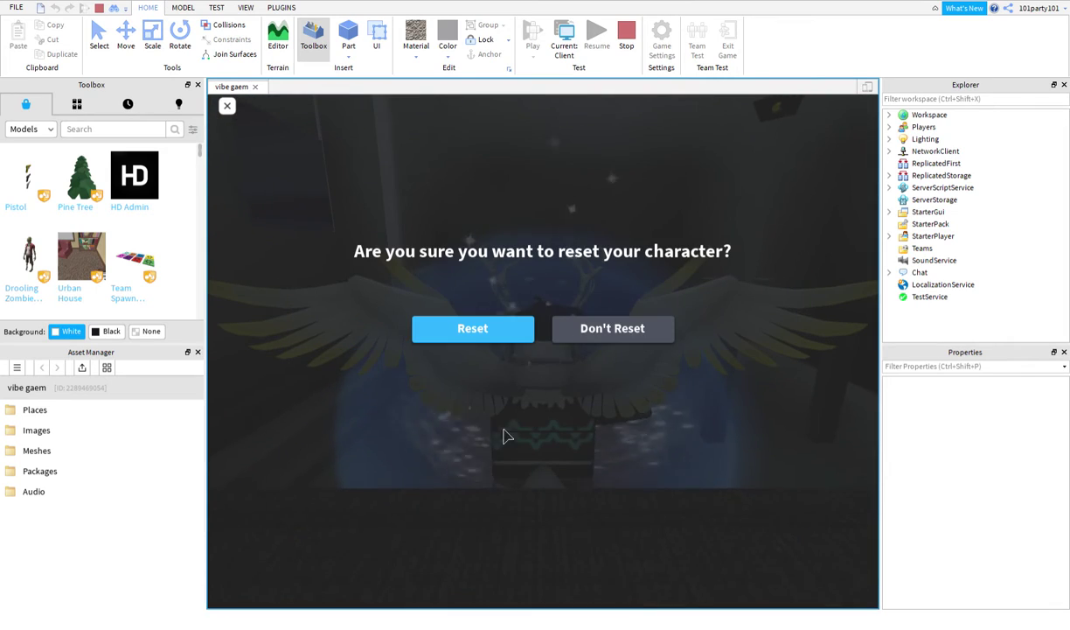
{"action": "left_click", "coordinate": [531, 330]}
{"action": "right_click_drag", "start_coordinate": [523, 322], "coordinate": [523, 321]}
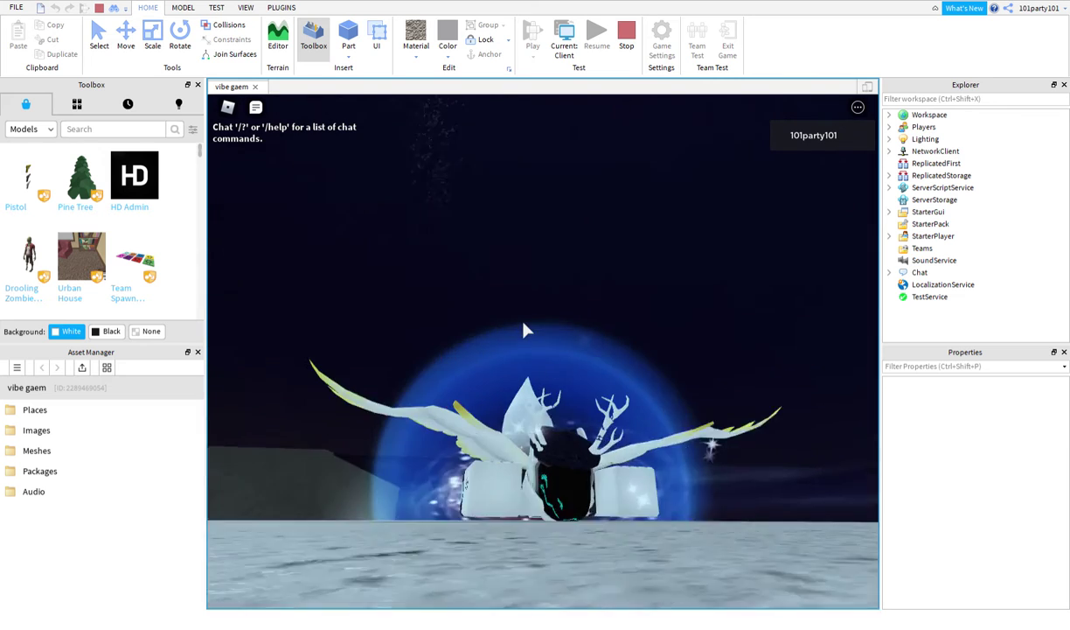
{"action": "key", "text": "shift"}
{"action": "key", "text": "shift"}
{"action": "key", "text": "a"}
{"action": "left_click", "coordinate": [626, 46]}
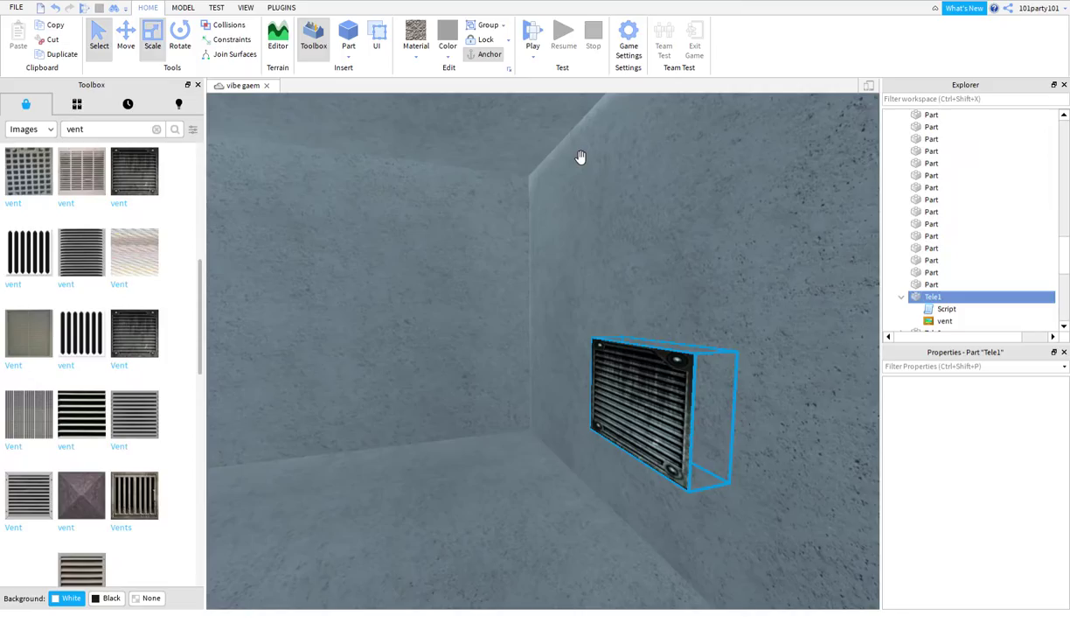
Step: Select the concrete room and tunnel model, focus the view on it and ungroup it into individual parts
{"action": "key", "text": "e"}
{"action": "left_click", "coordinate": [602, 245]}
{"action": "key", "text": "f"}
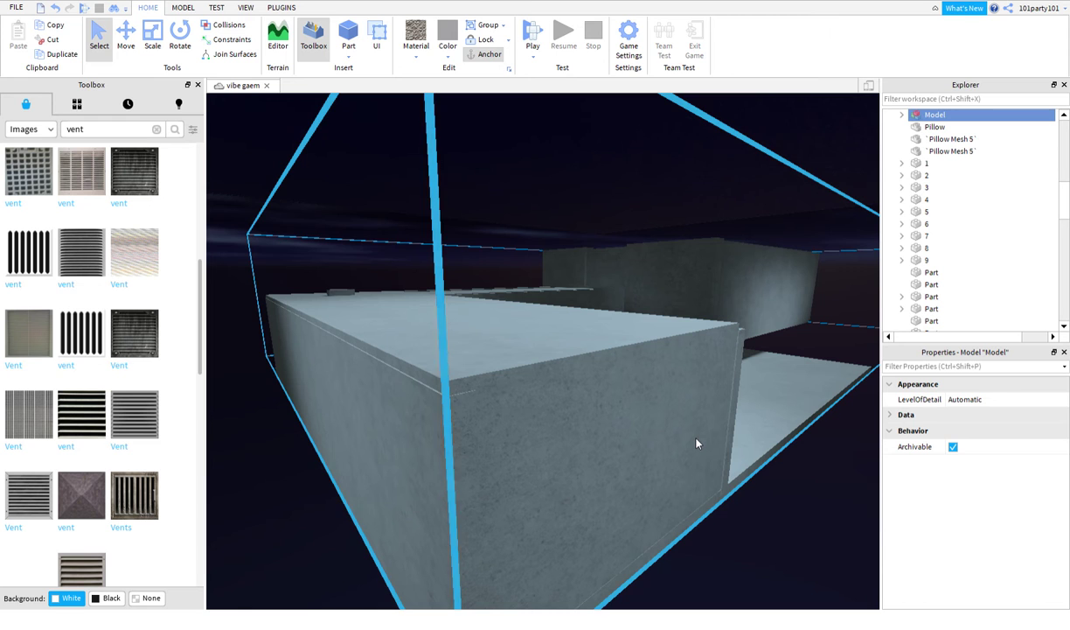
{"action": "key", "text": "ctrl+u"}
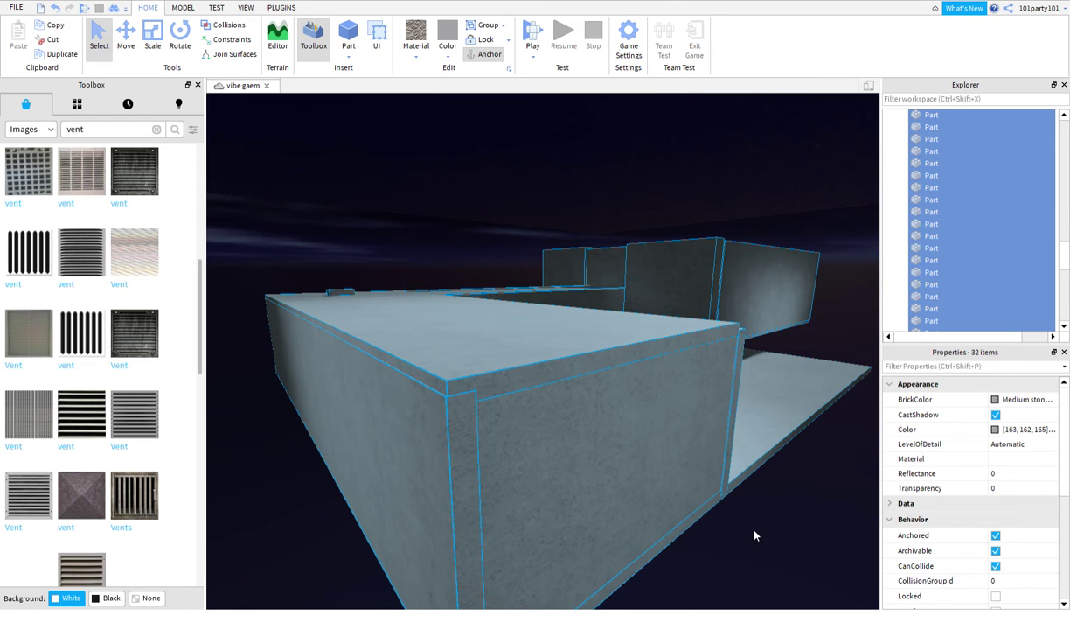
{"action": "left_click", "coordinate": [747, 494]}
Step: Raise the ceiling of the concrete room and stretch an adjoining wall part upward with the Scale tool
{"action": "left_click", "coordinate": [603, 318]}
{"action": "right_click_drag", "start_coordinate": [583, 341], "coordinate": [583, 341]}
{"action": "key", "text": "w"}
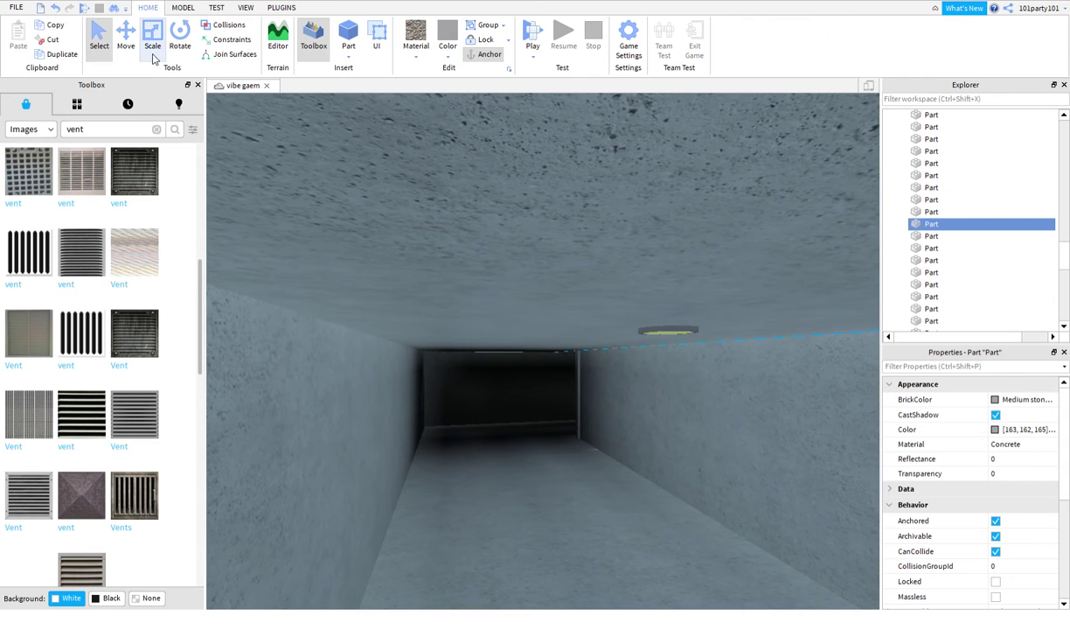
{"action": "left_click_drag", "start_coordinate": [539, 377], "coordinate": [547, 293]}
{"action": "key", "text": "w"}
{"action": "right_click_drag", "start_coordinate": [544, 290], "coordinate": [541, 287]}
{"action": "left_click", "coordinate": [530, 368]}
{"action": "left_click", "coordinate": [150, 42]}
{"action": "right_click_drag", "start_coordinate": [509, 371], "coordinate": [509, 371]}
{"action": "key", "text": "s"}
{"action": "key", "text": "d"}
{"action": "left_click_drag", "start_coordinate": [554, 263], "coordinate": [535, 171]}
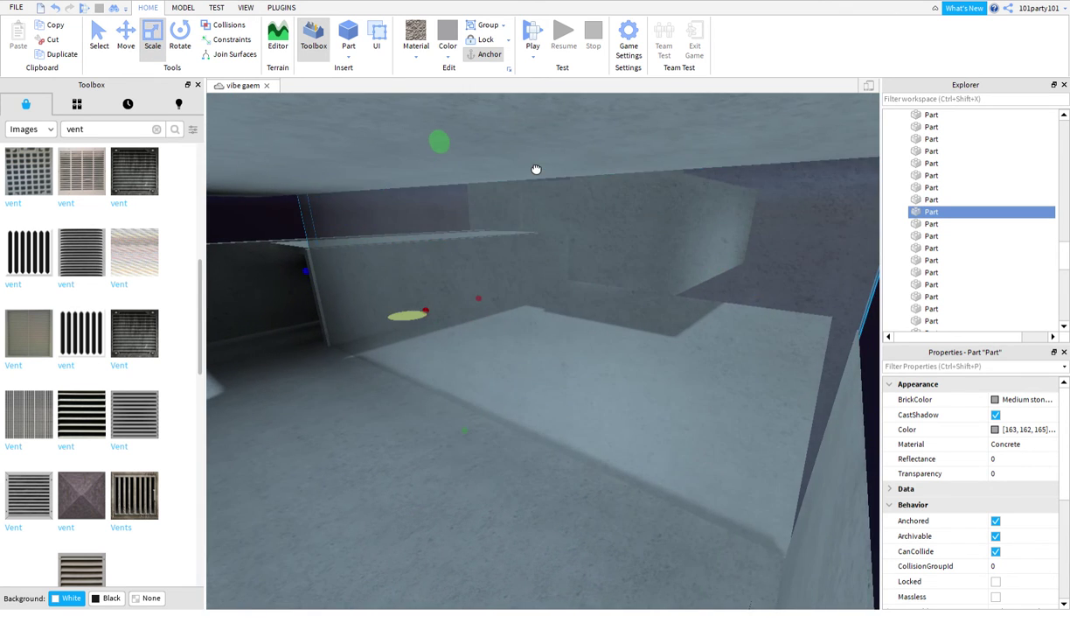
Step: Stretch the remaining low concrete wall parts around the room and tunnel entrance upward
{"action": "key", "text": "s"}
{"action": "left_click", "coordinate": [626, 417]}
{"action": "left_click_drag", "start_coordinate": [628, 302], "coordinate": [627, 273]}
{"action": "left_click", "coordinate": [374, 295]}
{"action": "left_click_drag", "start_coordinate": [278, 311], "coordinate": [291, 238]}
{"action": "key", "text": "a"}
{"action": "key", "text": "w"}
{"action": "right_click_drag", "start_coordinate": [292, 234], "coordinate": [292, 234]}
{"action": "scroll", "coordinate": [292, 235], "scroll_direction": "down", "scroll_amount": 3}
{"action": "left_click", "coordinate": [365, 259]}
{"action": "scroll", "coordinate": [333, 241], "scroll_direction": "down", "scroll_amount": 1}
{"action": "left_click_drag", "start_coordinate": [318, 235], "coordinate": [310, 172]}
{"action": "key", "text": "w"}
{"action": "right_click_drag", "start_coordinate": [311, 171], "coordinate": [304, 172]}
Step: Raise the tunnel's ceiling slab by scaling its upper face and then its lower face upward
{"action": "left_click", "coordinate": [555, 334]}
{"action": "scroll", "coordinate": [557, 334], "scroll_direction": "up", "scroll_amount": 1}
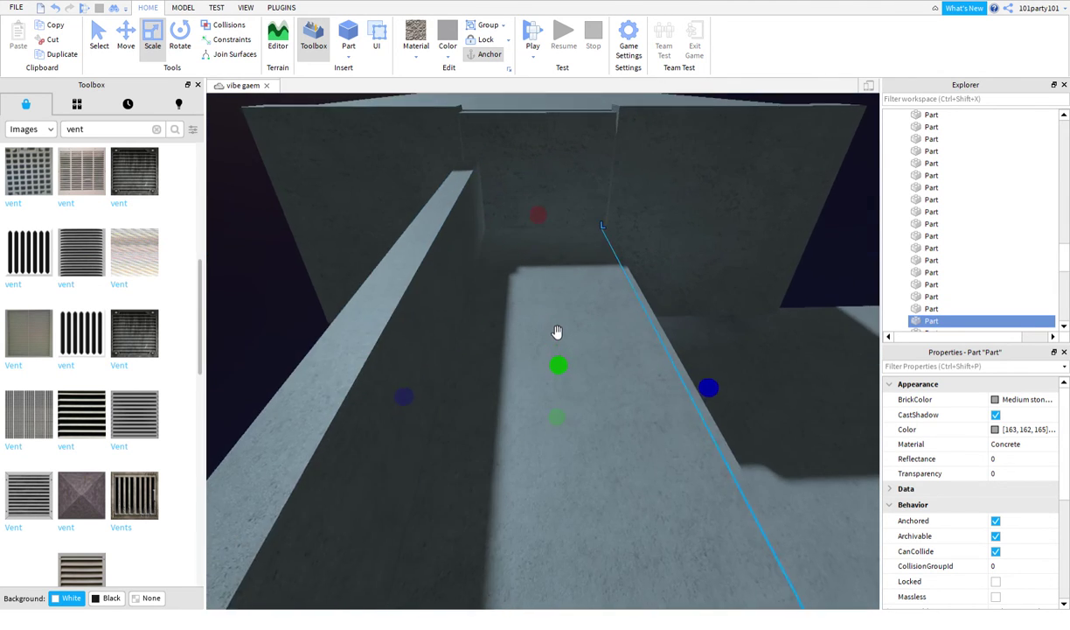
{"action": "key", "text": "s"}
{"action": "key", "text": "a"}
{"action": "right_click_drag", "start_coordinate": [576, 223], "coordinate": [575, 225]}
{"action": "left_click_drag", "start_coordinate": [623, 354], "coordinate": [630, 288]}
{"action": "left_click_drag", "start_coordinate": [615, 402], "coordinate": [622, 383]}
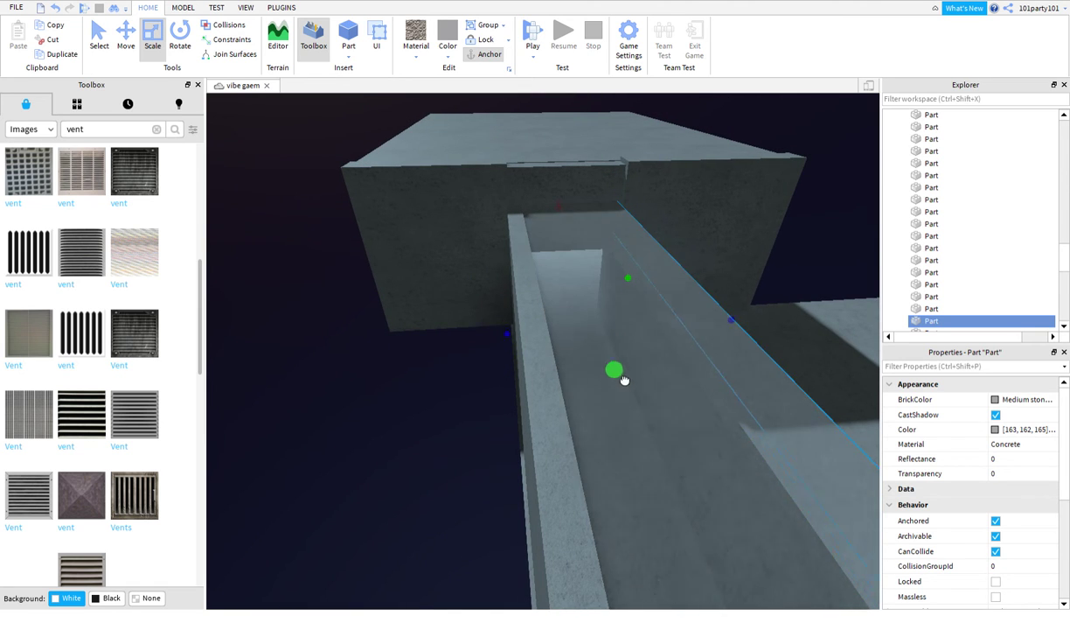
{"action": "right_click_drag", "start_coordinate": [629, 359], "coordinate": [616, 360]}
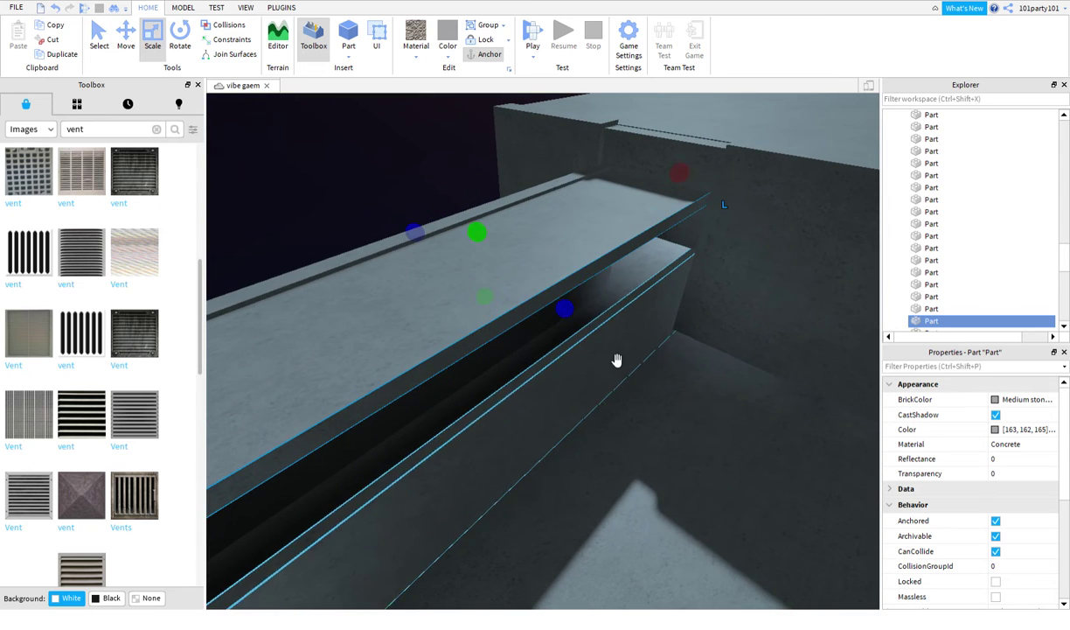
Step: Extend the tunnel's side wall up to the ceiling slab and check the closed tunnel from inside
{"action": "left_click_drag", "start_coordinate": [552, 340], "coordinate": [564, 279]}
{"action": "right_click_drag", "start_coordinate": [564, 279], "coordinate": [564, 279]}
{"action": "scroll", "coordinate": [607, 363], "scroll_direction": "up", "scroll_amount": 4}
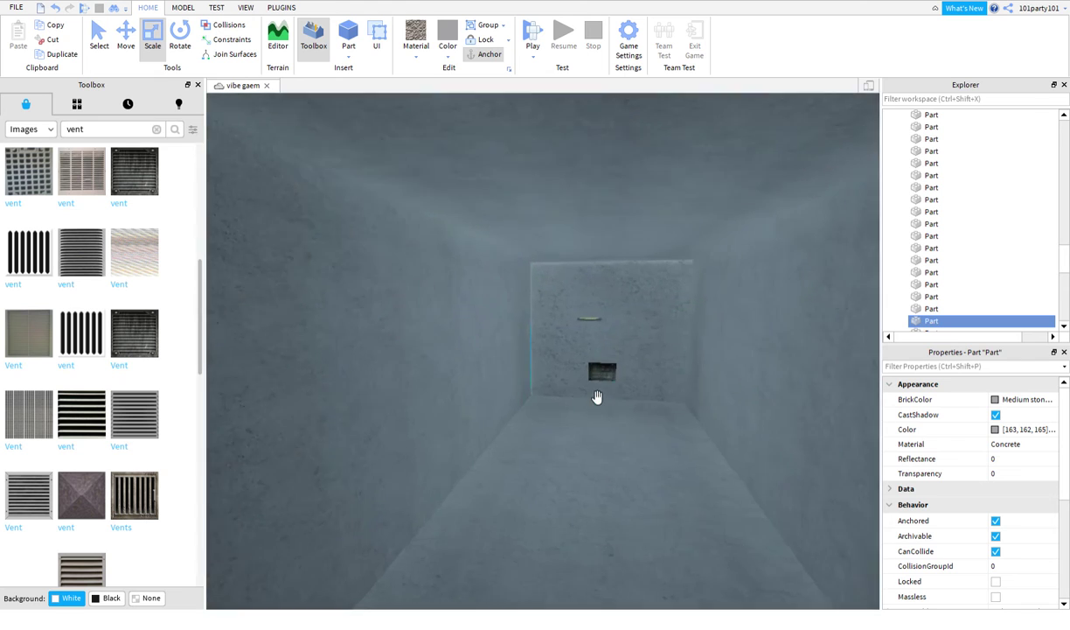
{"action": "scroll", "coordinate": [620, 320], "scroll_direction": "up", "scroll_amount": 2}
{"action": "left_click_drag", "start_coordinate": [509, 194], "coordinate": [516, 170]}
{"action": "right_click_drag", "start_coordinate": [516, 170], "coordinate": [512, 219]}
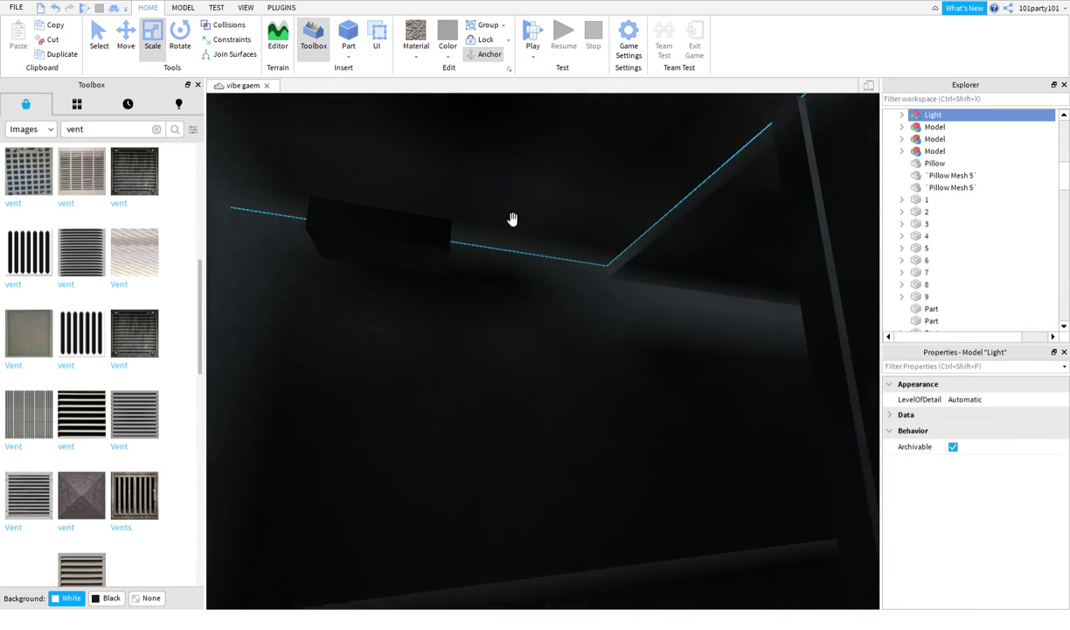
Step: Try to resize the concrete parts around the small block in the dark end of the structure
{"action": "left_click", "coordinate": [403, 251]}
{"action": "scroll", "coordinate": [390, 263], "scroll_direction": "down", "scroll_amount": 2}
{"action": "left_click_drag", "start_coordinate": [401, 249], "coordinate": [372, 271]}
{"action": "left_click_drag", "start_coordinate": [483, 271], "coordinate": [510, 328]}
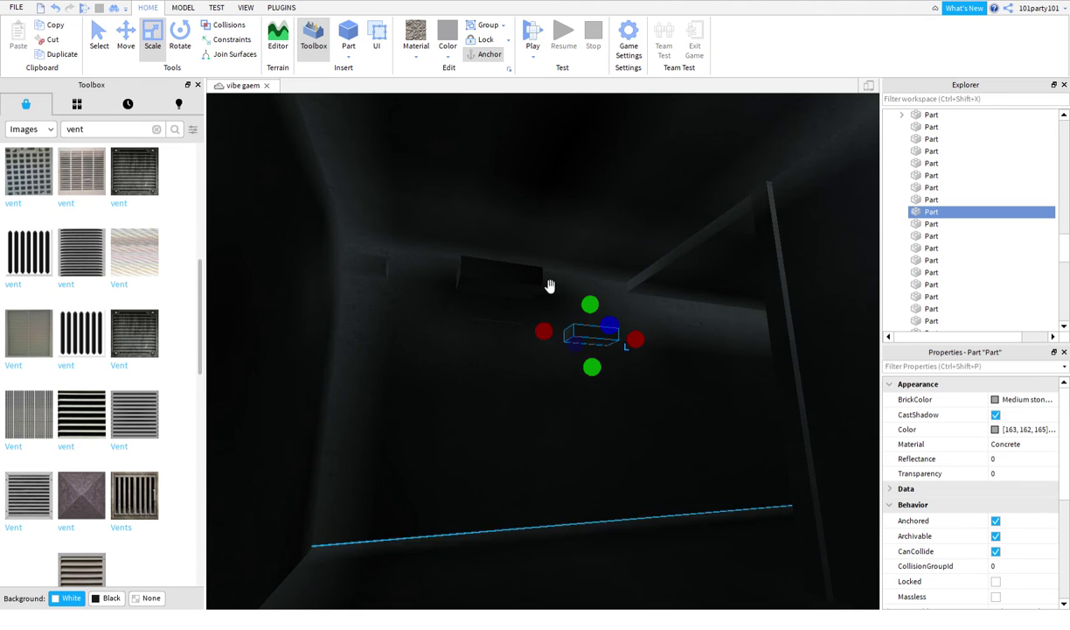
{"action": "left_click", "coordinate": [510, 328]}
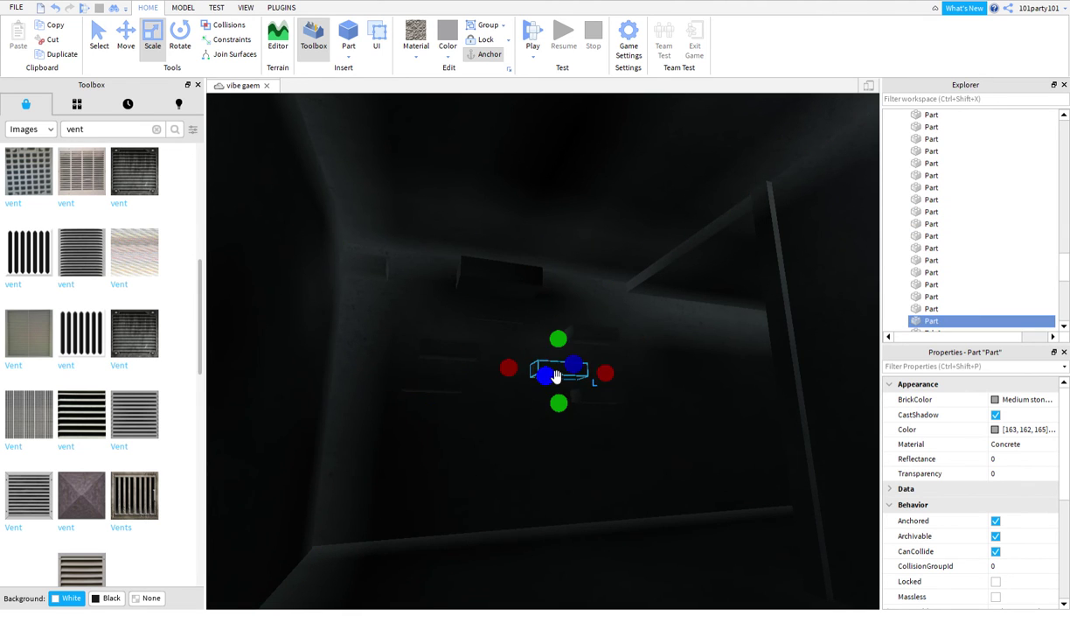
{"action": "right_click_drag", "start_coordinate": [557, 376], "coordinate": [548, 378]}
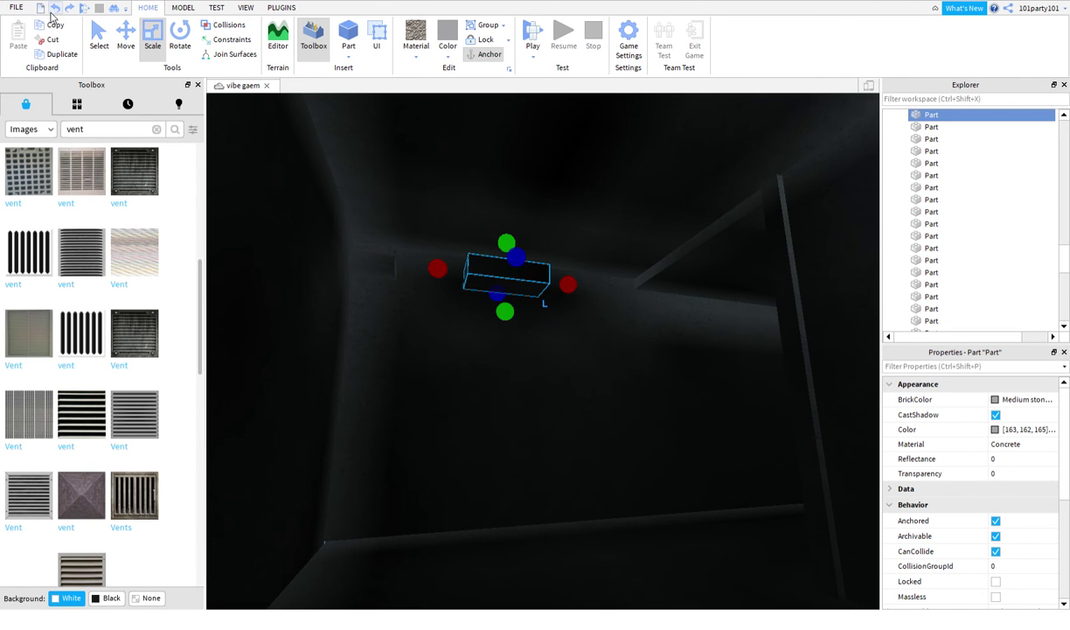
{"action": "scroll", "coordinate": [548, 283], "scroll_direction": "up", "scroll_amount": 1}
{"action": "right_click_drag", "start_coordinate": [547, 282], "coordinate": [551, 269]}
Step: Select the large concrete part beside the dark block and shift it outward with the Move tool
{"action": "left_click", "coordinate": [553, 254]}
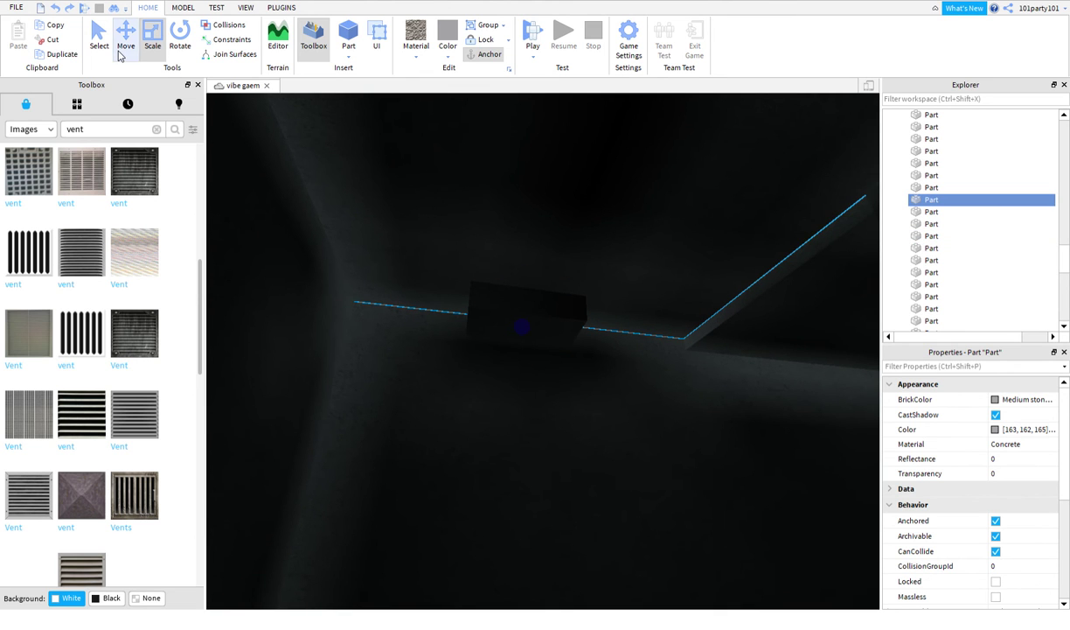
{"action": "right_click_drag", "start_coordinate": [431, 267], "coordinate": [440, 269]}
{"action": "scroll", "coordinate": [378, 310], "scroll_direction": "down", "scroll_amount": 1}
{"action": "right_click_drag", "start_coordinate": [378, 310], "coordinate": [403, 343]}
{"action": "scroll", "coordinate": [408, 348], "scroll_direction": "down", "scroll_amount": 2}
{"action": "key", "text": "a"}
{"action": "right_click_drag", "start_coordinate": [693, 318], "coordinate": [712, 308]}
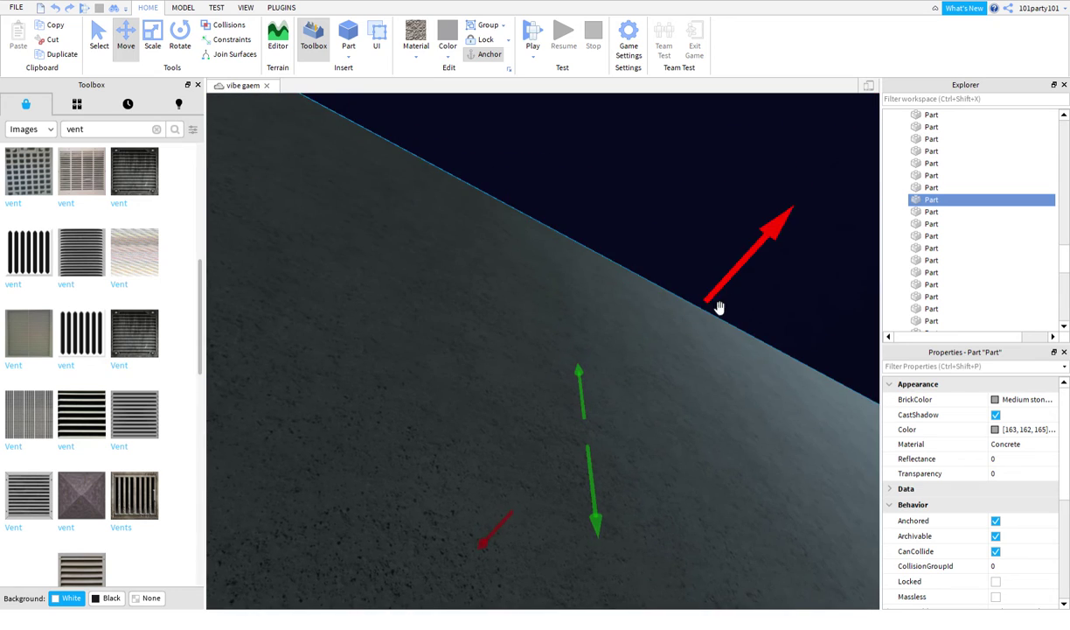
{"action": "left_click_drag", "start_coordinate": [719, 301], "coordinate": [726, 306]}
{"action": "right_click_drag", "start_coordinate": [726, 307], "coordinate": [566, 300]}
Step: Box-select the group of concrete parts around the small block and inspect the area up close
{"action": "left_click", "coordinate": [566, 300]}
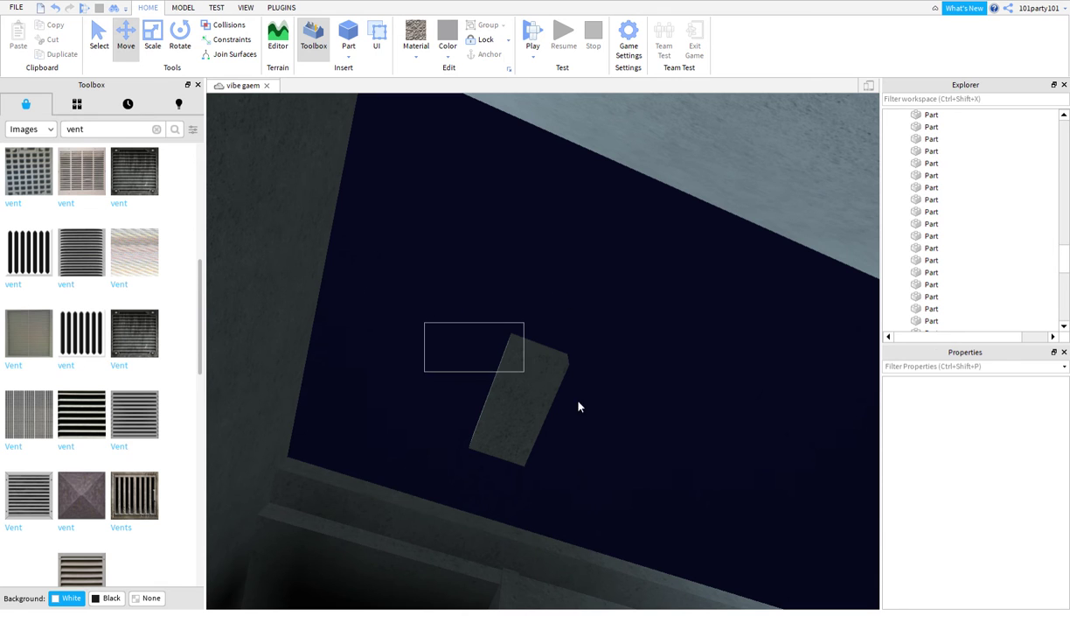
{"action": "left_click_drag", "start_coordinate": [578, 405], "coordinate": [664, 469]}
{"action": "left_click", "coordinate": [516, 403]}
{"action": "scroll", "coordinate": [517, 403], "scroll_direction": "up", "scroll_amount": 3}
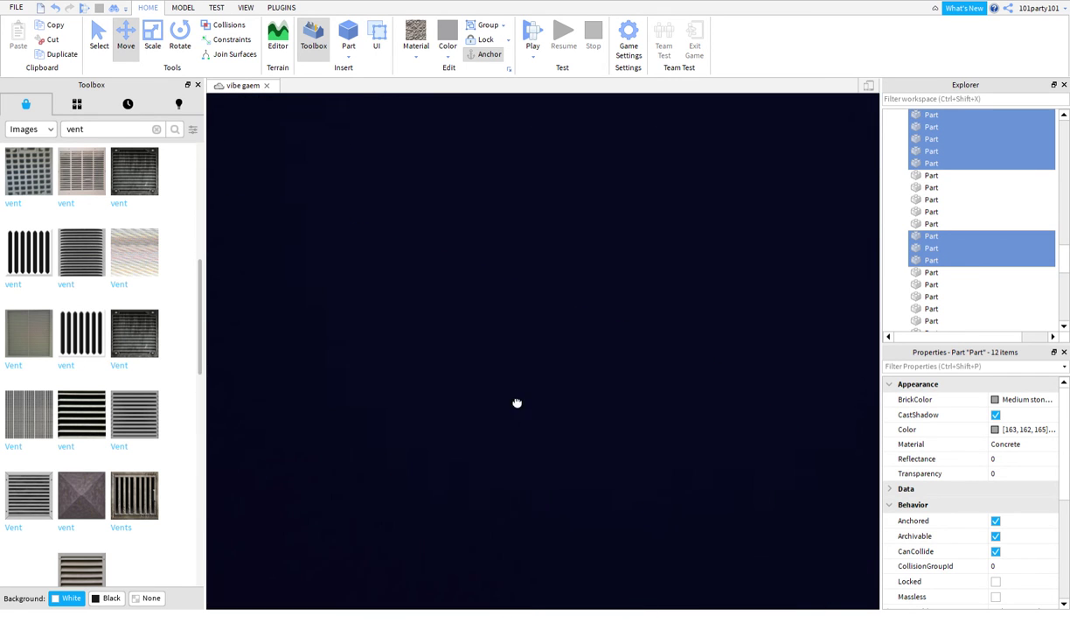
{"action": "right_click_drag", "start_coordinate": [502, 522], "coordinate": [503, 516]}
{"action": "right_click_drag", "start_coordinate": [630, 301], "coordinate": [641, 330]}
{"action": "scroll", "coordinate": [636, 302], "scroll_direction": "up", "scroll_amount": 3}
Step: Select the large concrete part again and move it sideways along the tunnel opening
{"action": "left_click", "coordinate": [636, 305]}
{"action": "left_click_drag", "start_coordinate": [671, 415], "coordinate": [798, 389]}
{"action": "key", "text": "d"}
{"action": "right_click_drag", "start_coordinate": [799, 389], "coordinate": [793, 374]}
{"action": "key", "text": "a"}
{"action": "key", "text": "a"}
{"action": "key", "text": "d"}
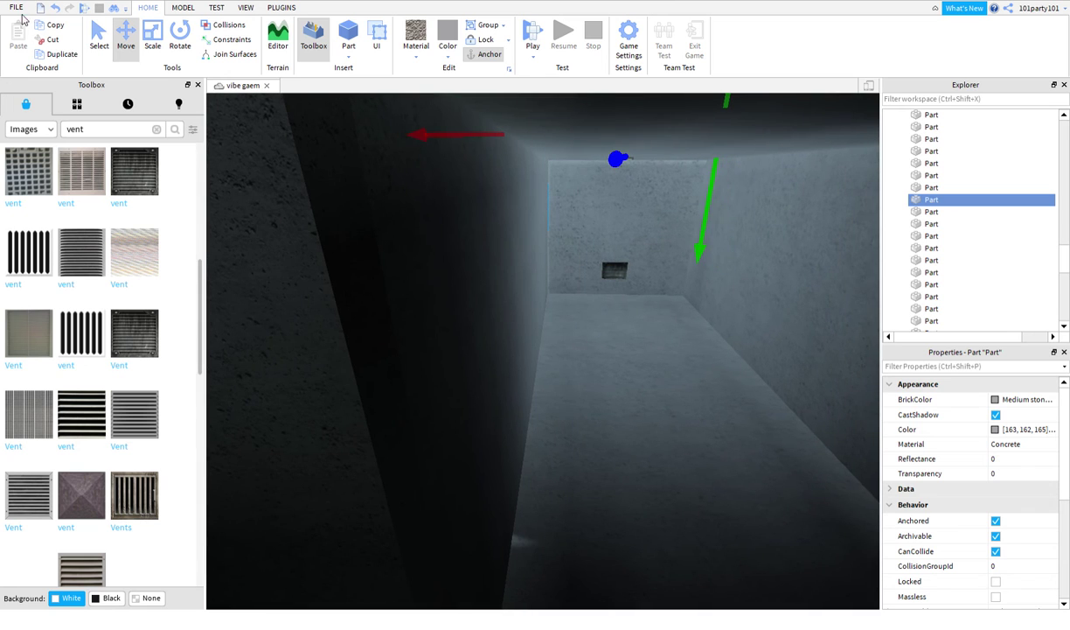
Step: Playtest the map again, resetting the character, dismissing the HTTP Requests notice and walking forward before stopping the test
{"action": "left_click", "coordinate": [534, 37]}
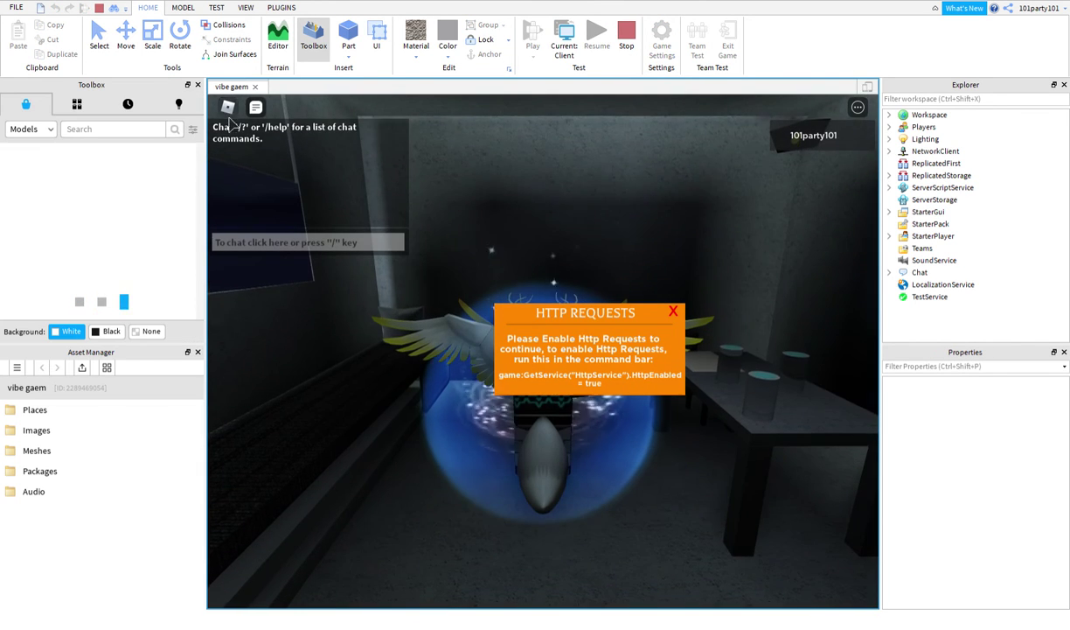
{"action": "left_click", "coordinate": [227, 107]}
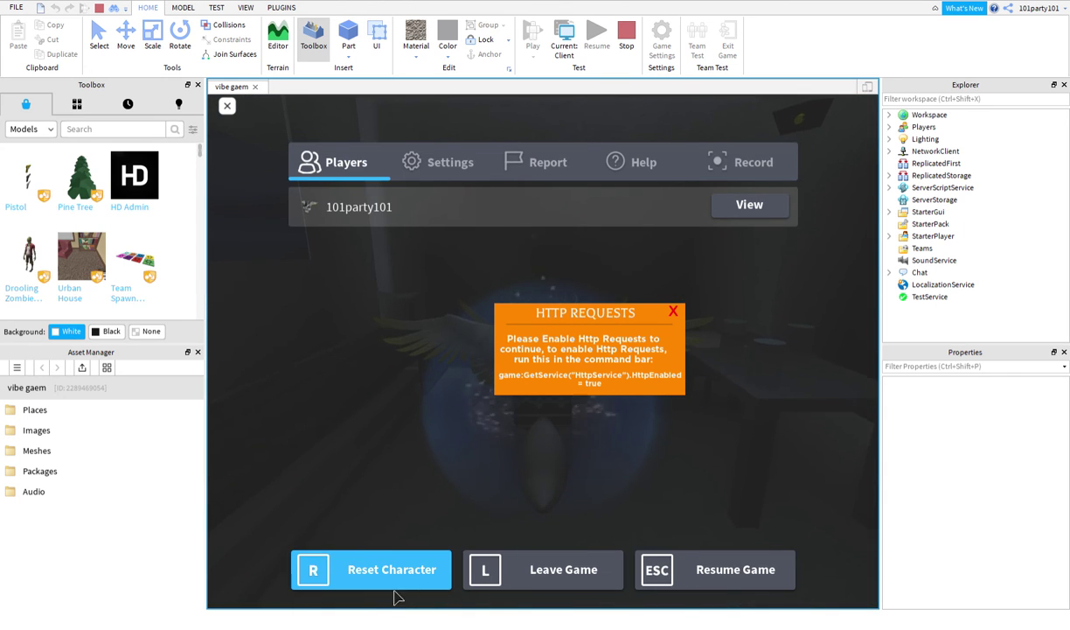
{"action": "left_click", "coordinate": [379, 569]}
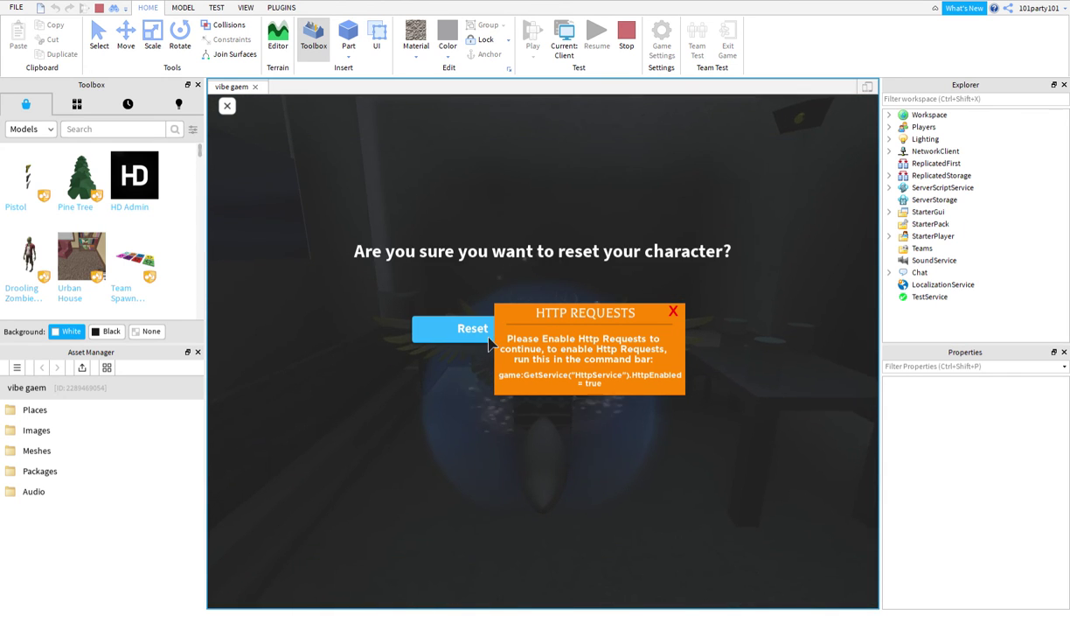
{"action": "left_click", "coordinate": [487, 337]}
{"action": "left_click", "coordinate": [674, 312]}
{"action": "right_click_drag", "start_coordinate": [676, 320], "coordinate": [685, 299]}
{"action": "key", "text": "space"}
{"action": "key", "text": "w"}
{"action": "scroll", "coordinate": [676, 313], "scroll_direction": "down", "scroll_amount": 3}
{"action": "left_click", "coordinate": [627, 33]}
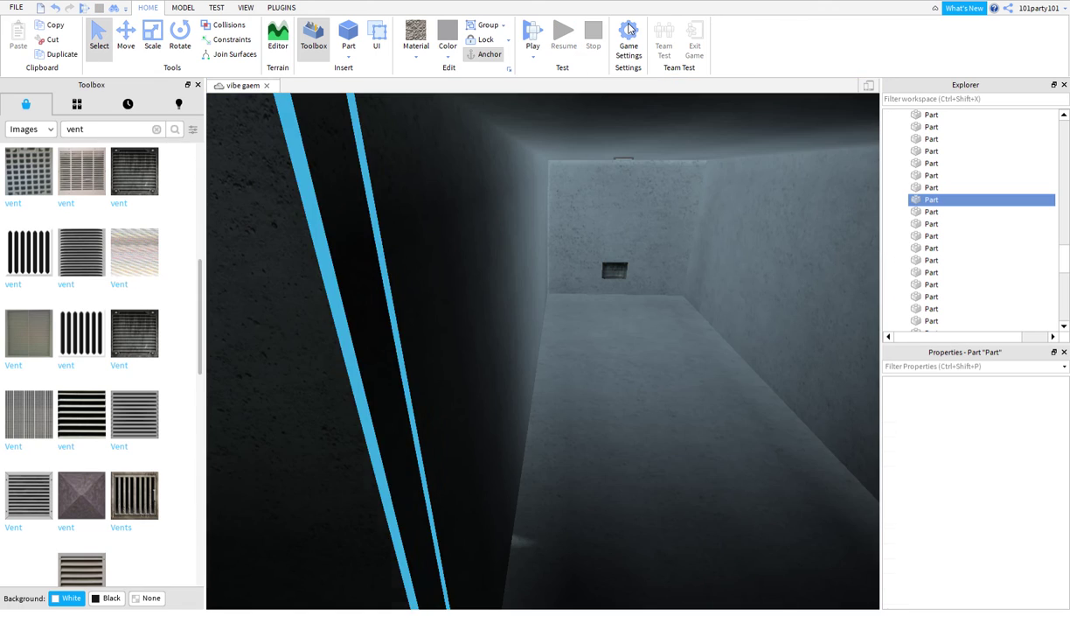
Step: Select the Tele1 vent part on the concrete wall and locate its Script and vent decal in the object tree
{"action": "right_click_drag", "start_coordinate": [685, 311], "coordinate": [685, 311]}
{"action": "right_click_drag", "start_coordinate": [686, 307], "coordinate": [695, 240]}
{"action": "scroll", "coordinate": [674, 249], "scroll_direction": "down", "scroll_amount": 2}
{"action": "left_click", "coordinate": [714, 432]}
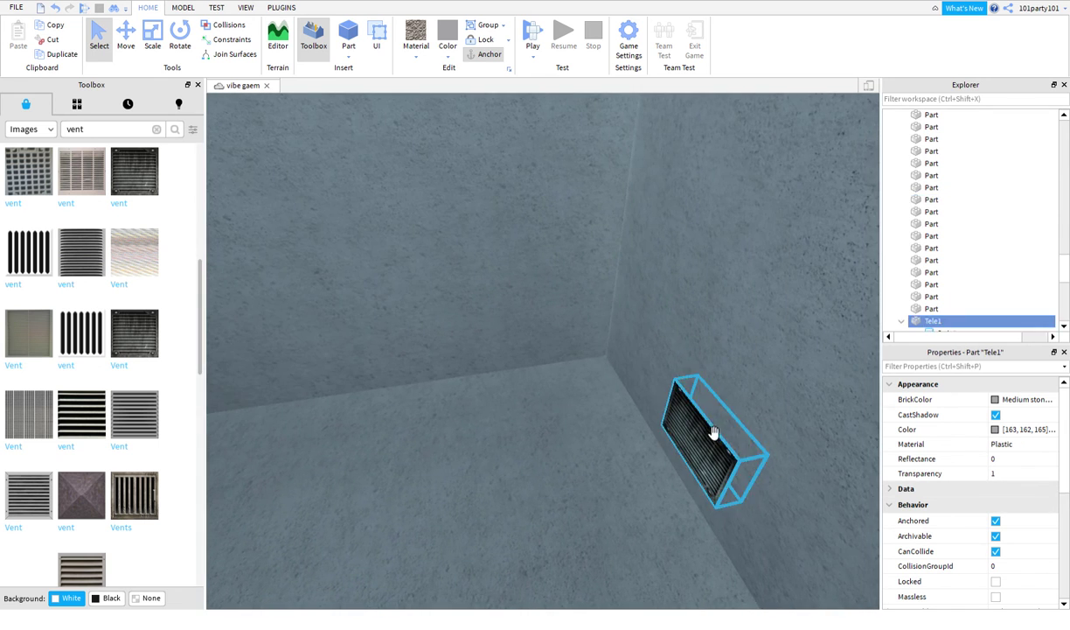
{"action": "left_click_drag", "start_coordinate": [928, 337], "coordinate": [968, 338]}
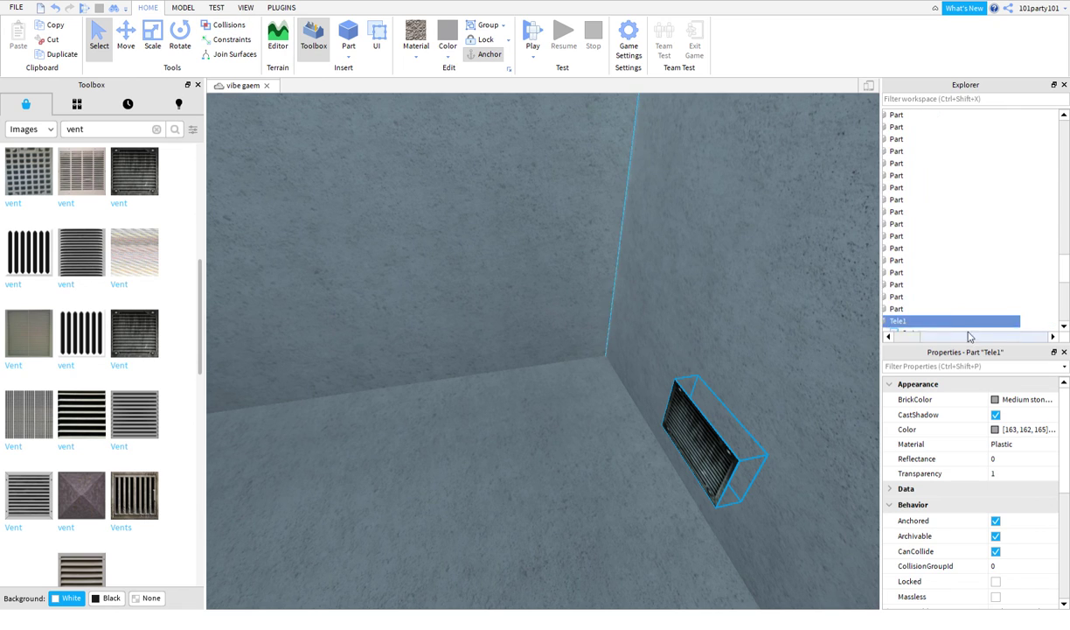
{"action": "scroll", "coordinate": [902, 273], "scroll_direction": "down", "scroll_amount": 1}
{"action": "scroll", "coordinate": [903, 266], "scroll_direction": "up", "scroll_amount": 1}
{"action": "scroll", "coordinate": [935, 326], "scroll_direction": "down", "scroll_amount": 2}
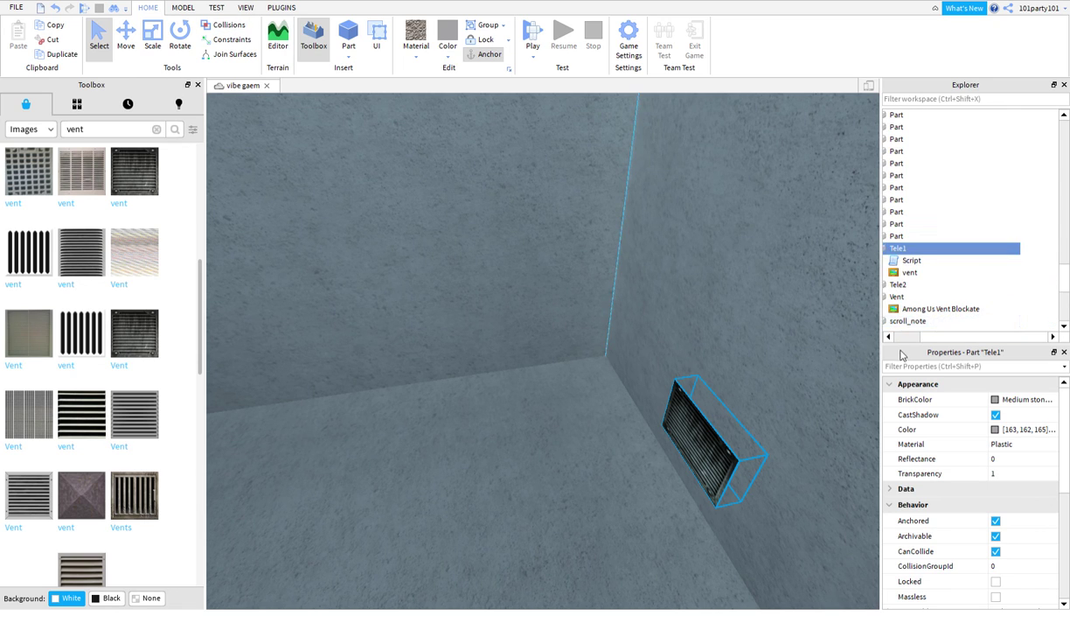
{"action": "left_click", "coordinate": [889, 336]}
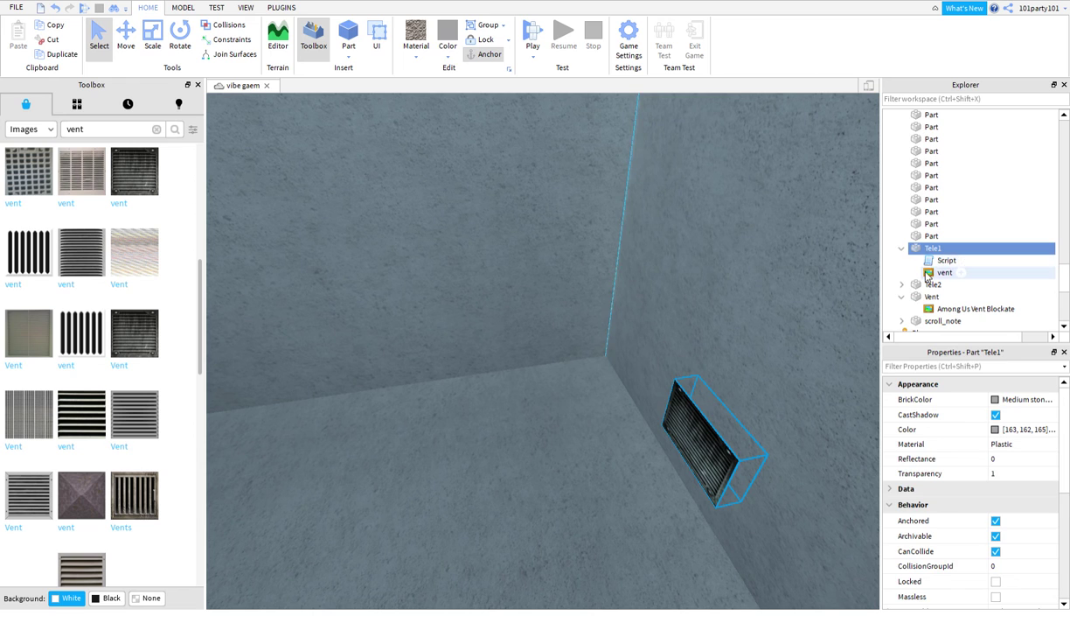
Step: Delete the vent decal from Tele1 and move the invisible part off the wall onto the floor, ready for scaling
{"action": "left_click", "coordinate": [928, 273]}
{"action": "key", "text": "Delete"}
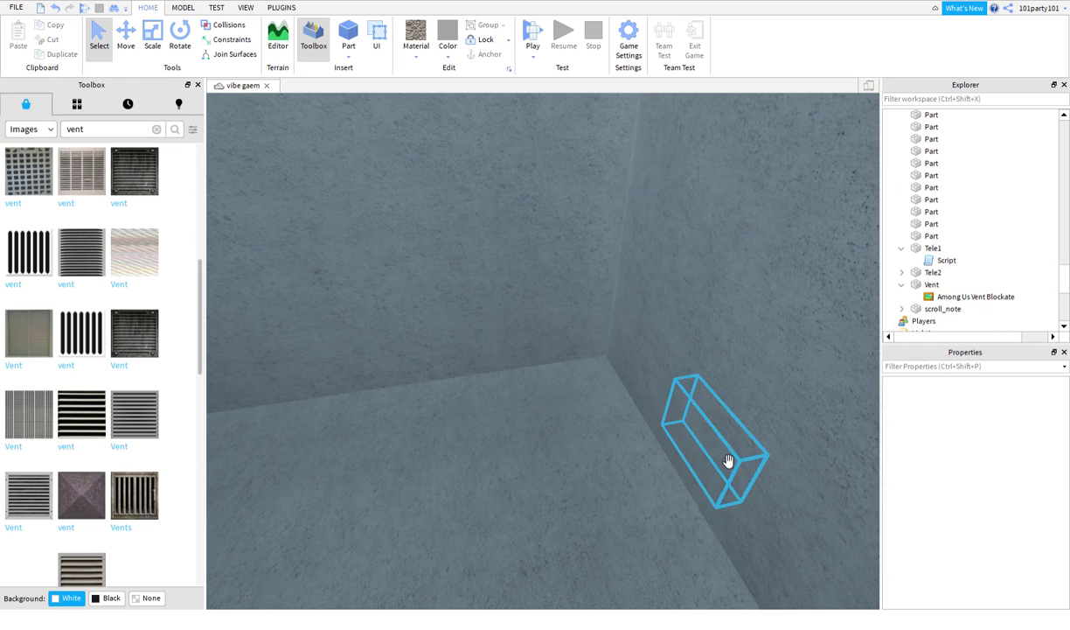
{"action": "left_click", "coordinate": [729, 461]}
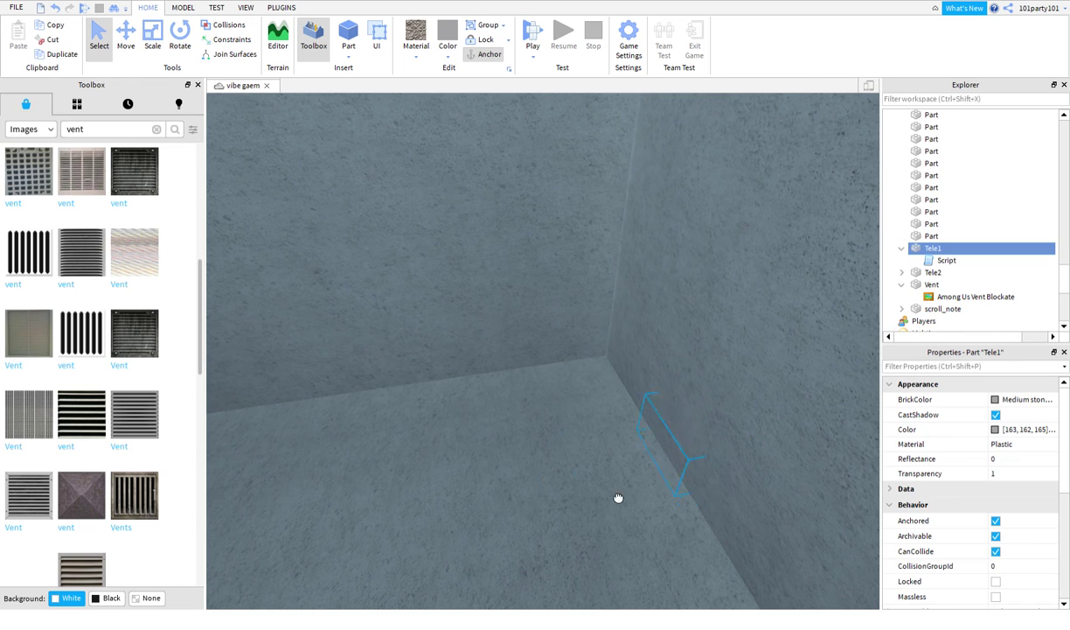
{"action": "left_click", "coordinate": [153, 44]}
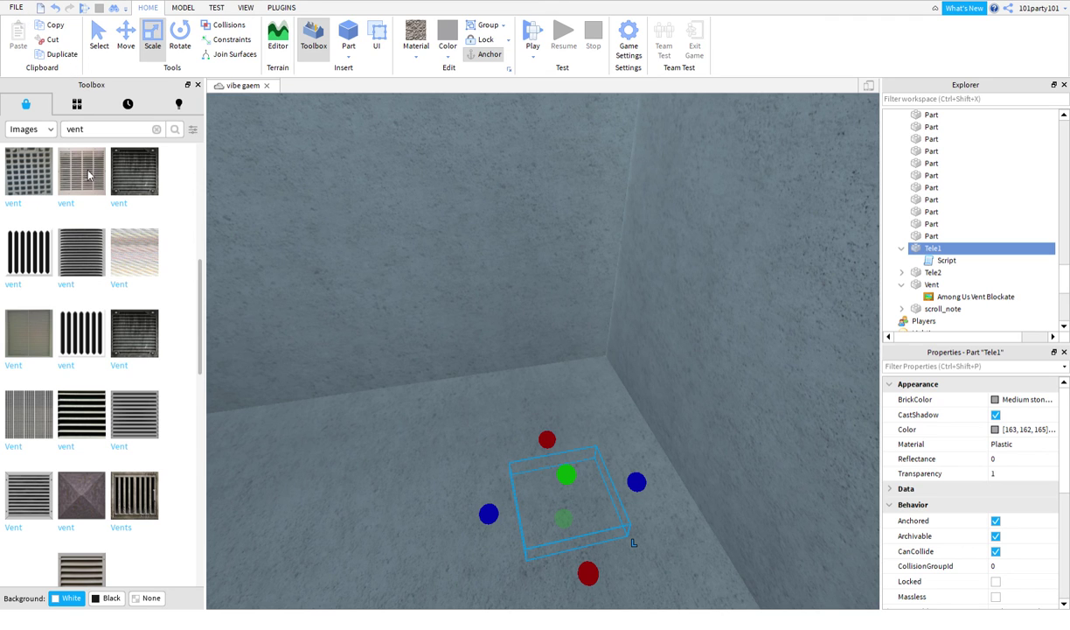
Step: Start a playtest, dismiss the HTTP Requests notice and reset the character
{"action": "left_click", "coordinate": [533, 31]}
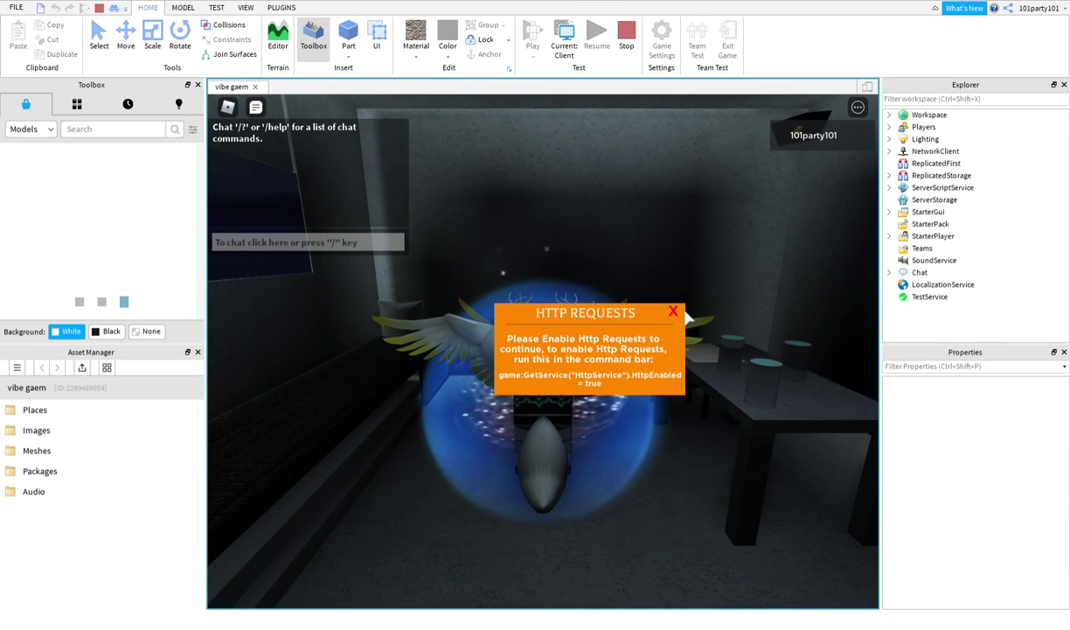
{"action": "left_click", "coordinate": [673, 312]}
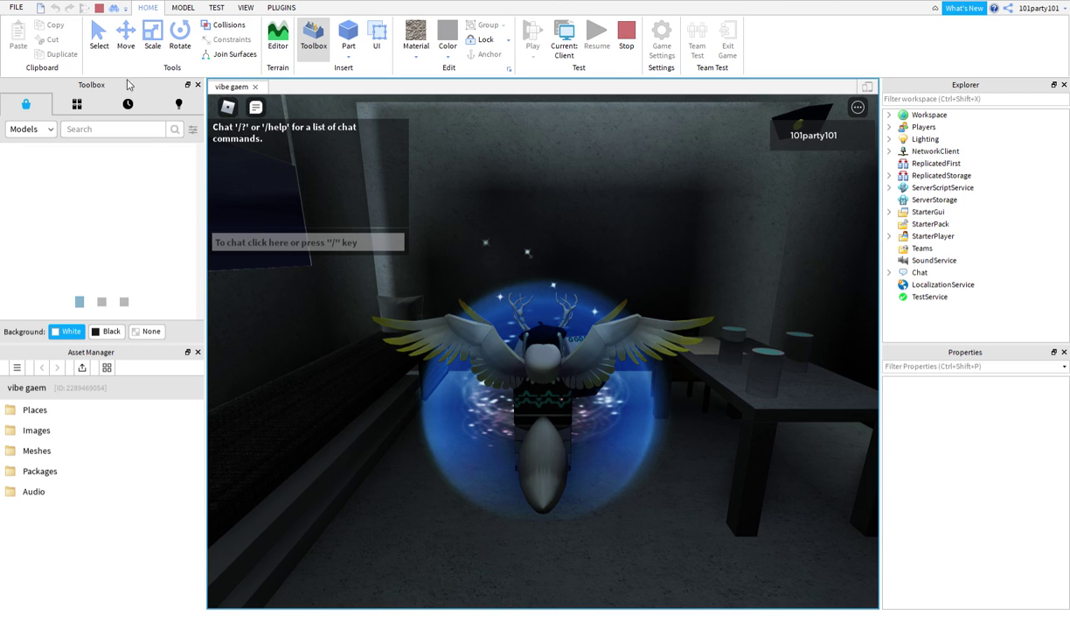
{"action": "left_click", "coordinate": [227, 106]}
{"action": "left_click", "coordinate": [425, 568]}
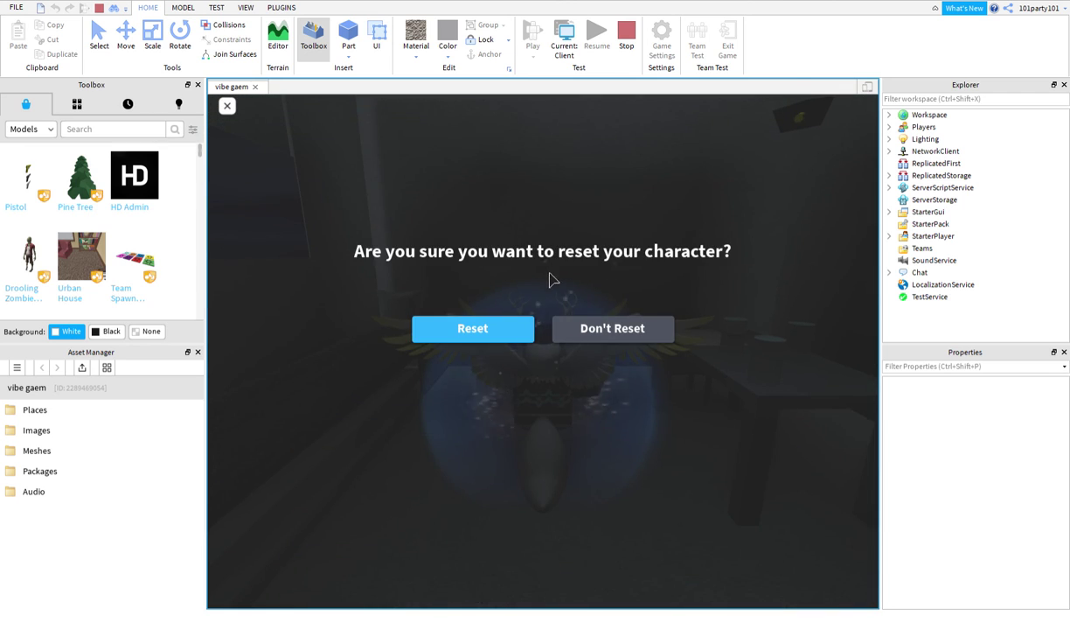
{"action": "left_click", "coordinate": [471, 323]}
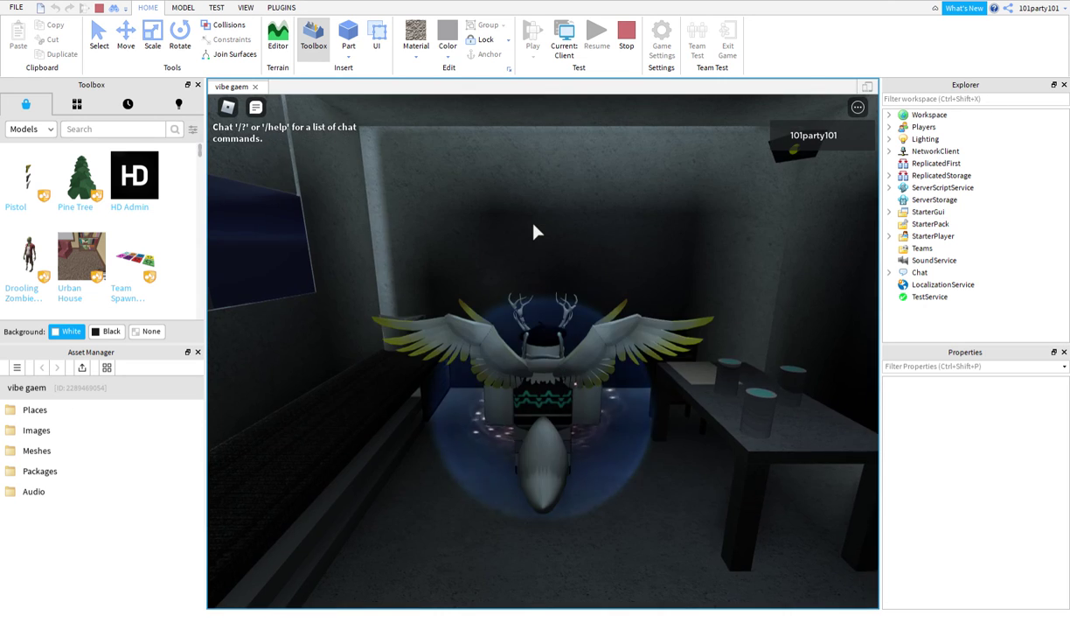
Step: Walk the character from the starting room through the teleport and along the dark tunnel into the large windowed room
{"action": "key", "text": "w"}
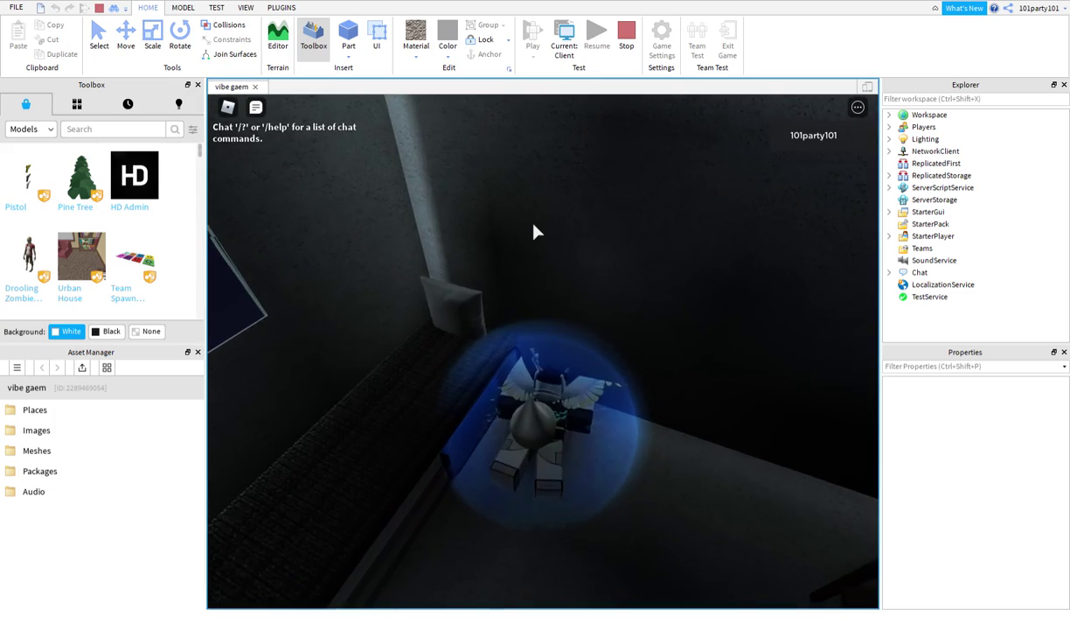
{"action": "key", "text": "w"}
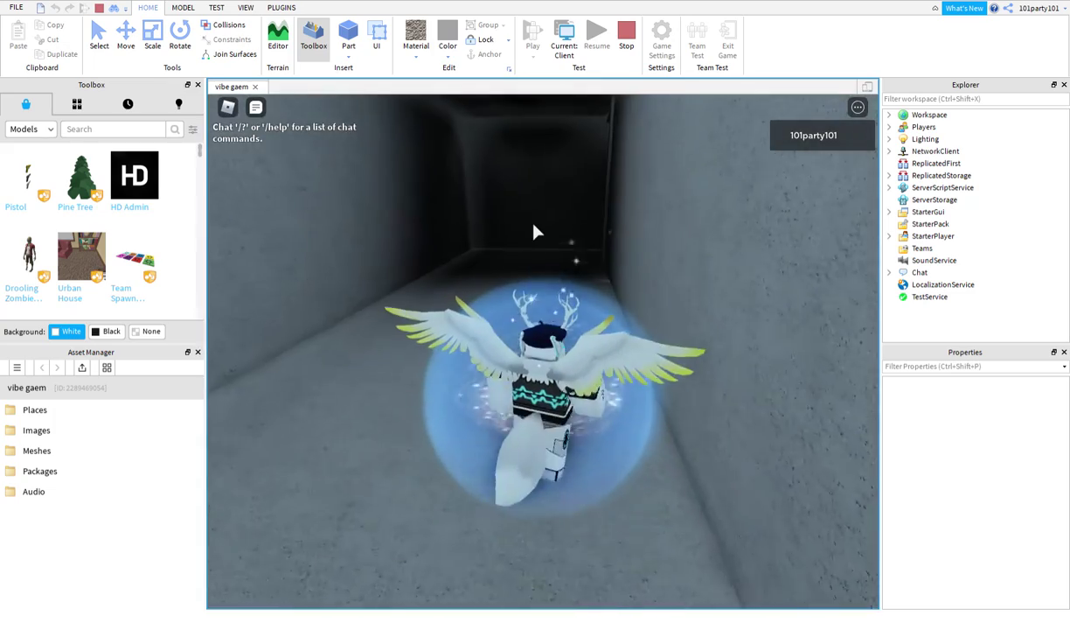
{"action": "key", "text": "w"}
{"action": "key", "text": "a"}
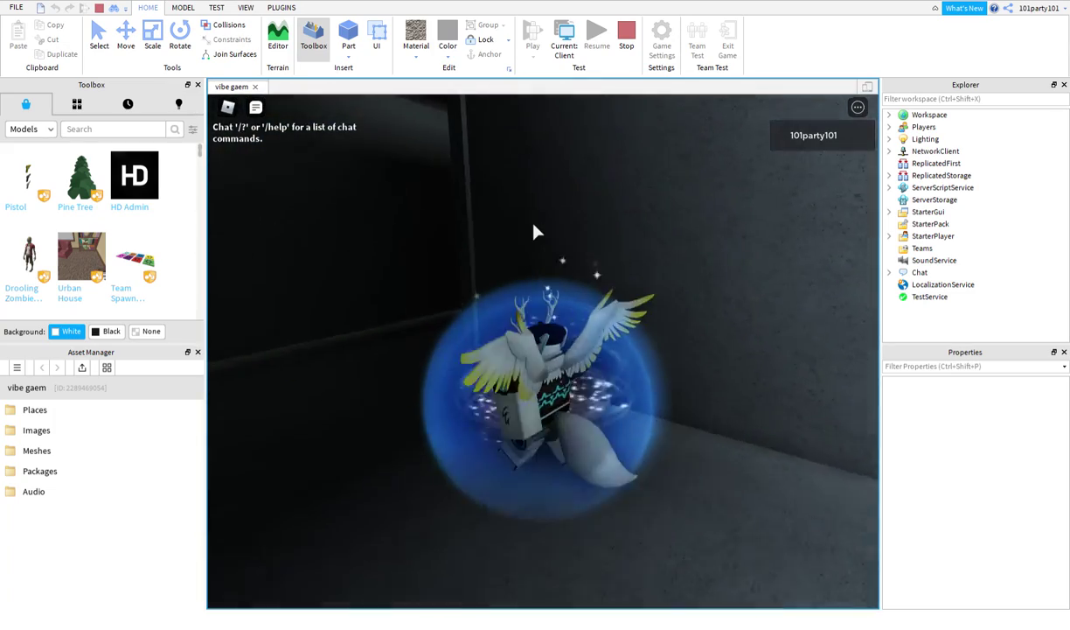
{"action": "key", "text": "w"}
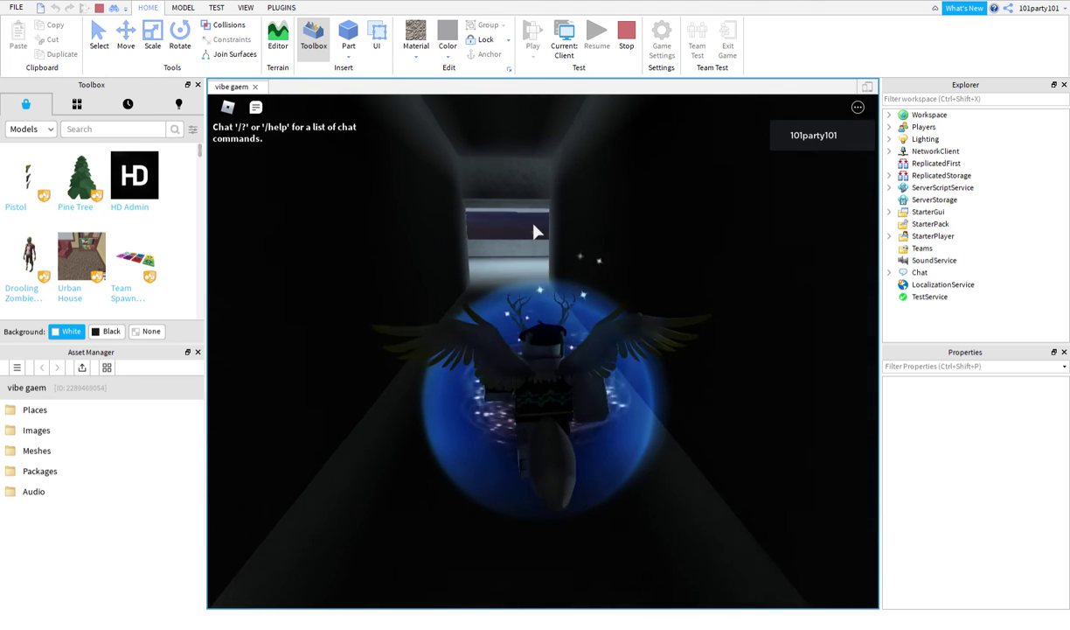
{"action": "key", "text": "w"}
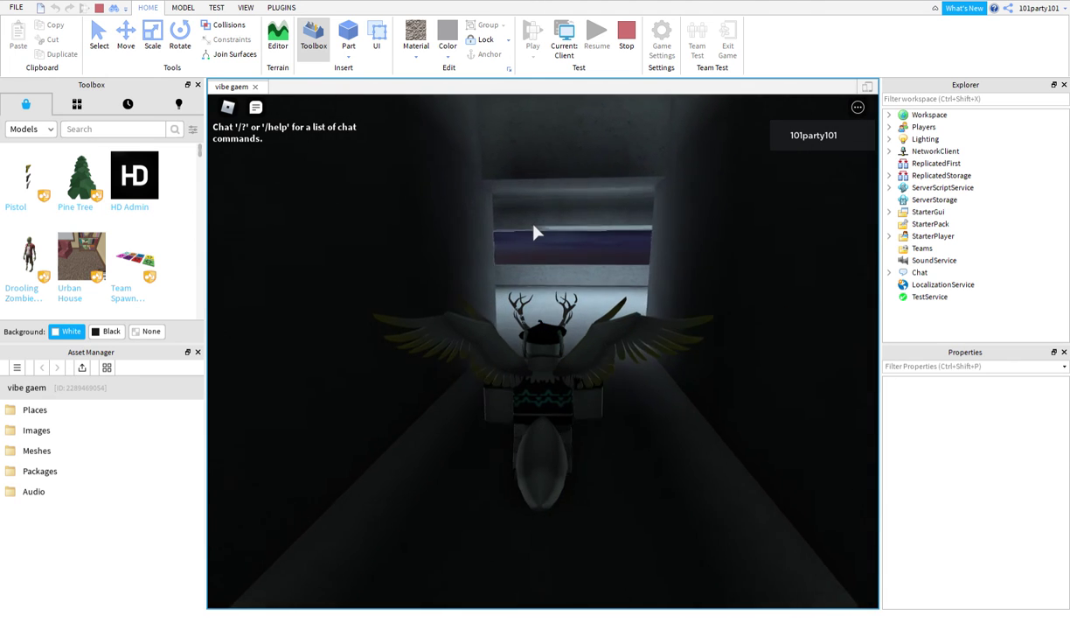
{"action": "key", "text": "w"}
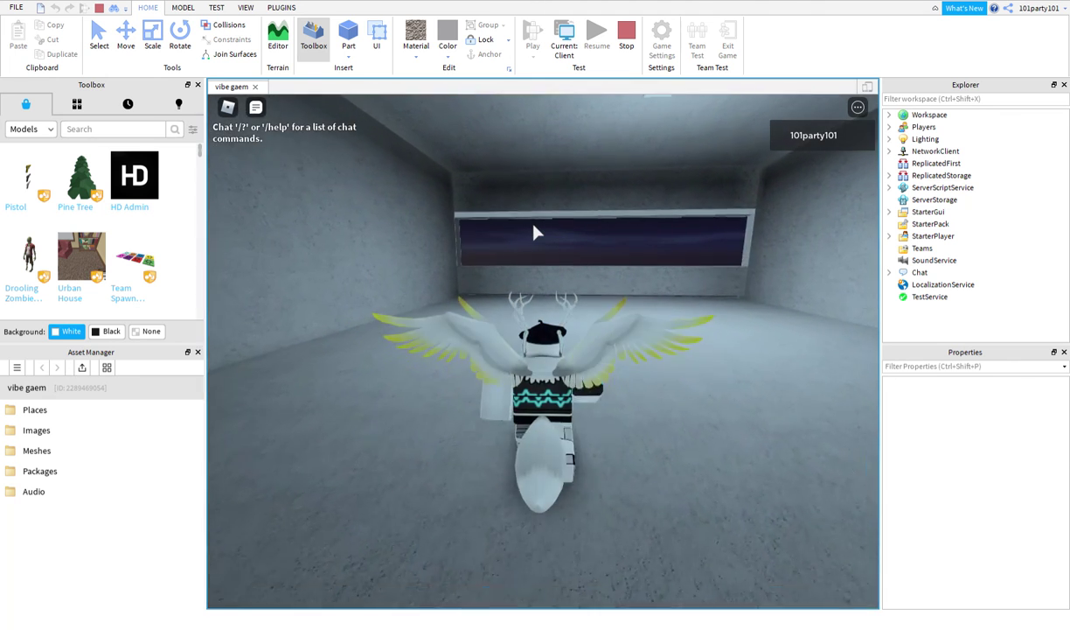
Step: Walk around the windowed room, turn the character to face the camera and begin a slash command in the chat
{"action": "key", "text": "d"}
{"action": "key", "text": "w"}
{"action": "right_click_drag", "start_coordinate": [534, 226], "coordinate": [534, 227]}
{"action": "key", "text": "s"}
{"action": "key", "text": "slash"}
{"action": "key", "text": "slash"}
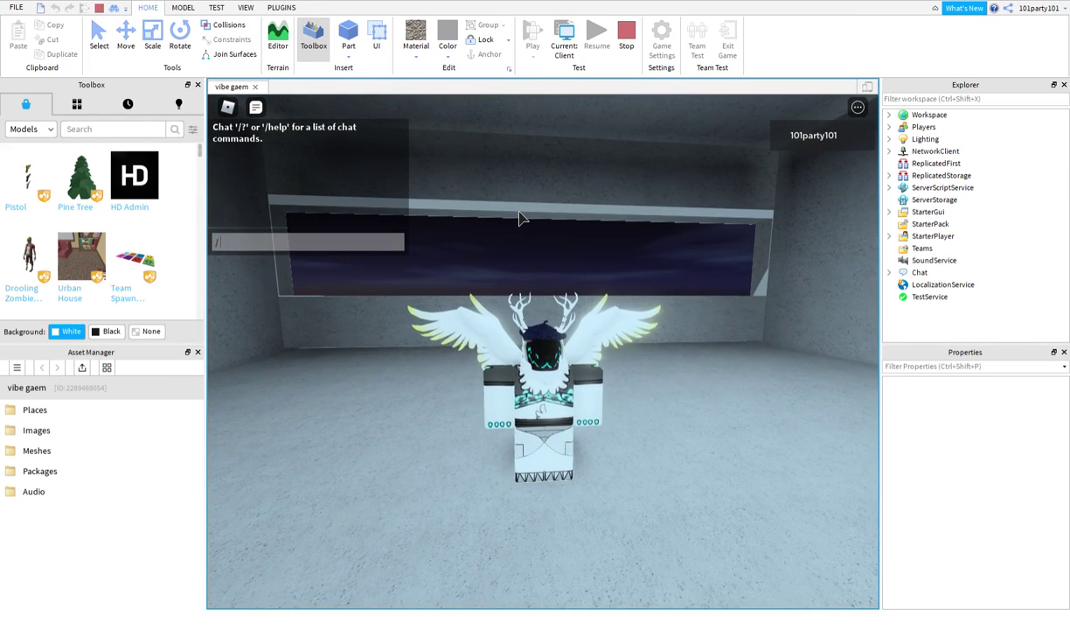